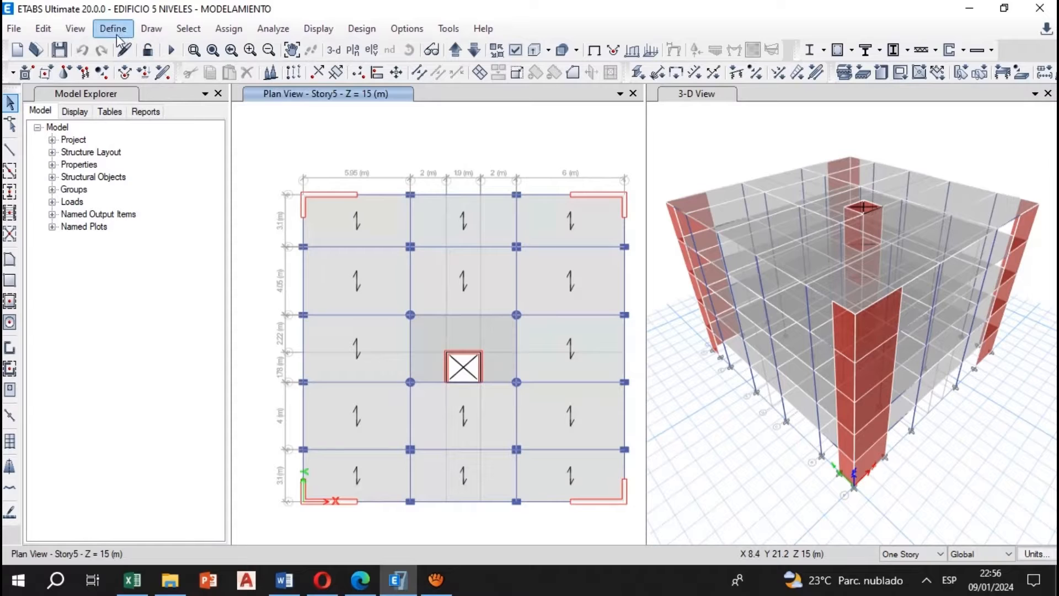
# Set the preset P-Delta automation method to Non-iterative - Based on Mass
pyautogui.click(117, 32)
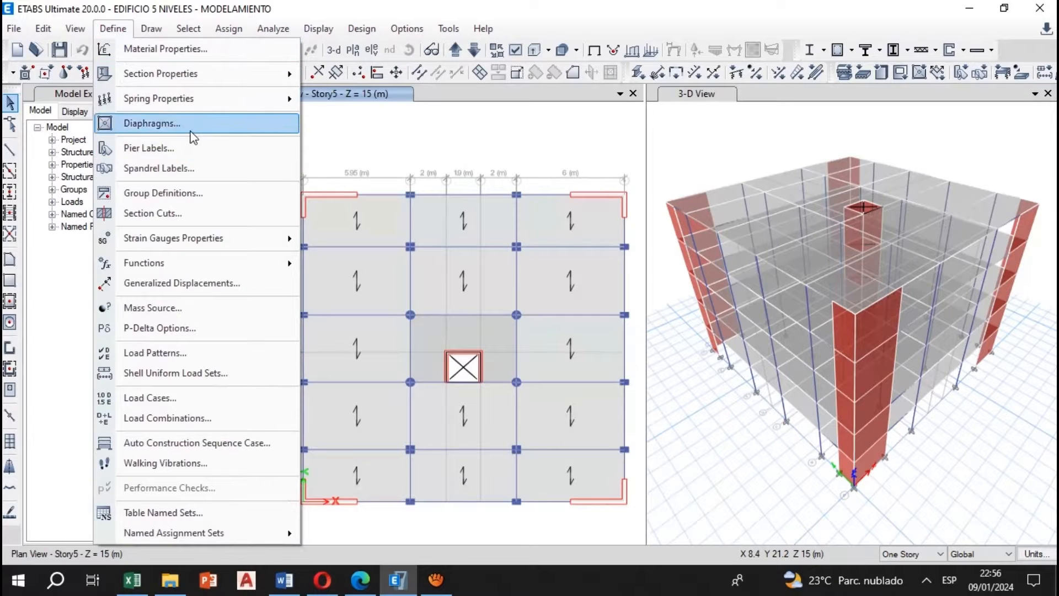
pyautogui.click(118, 31)
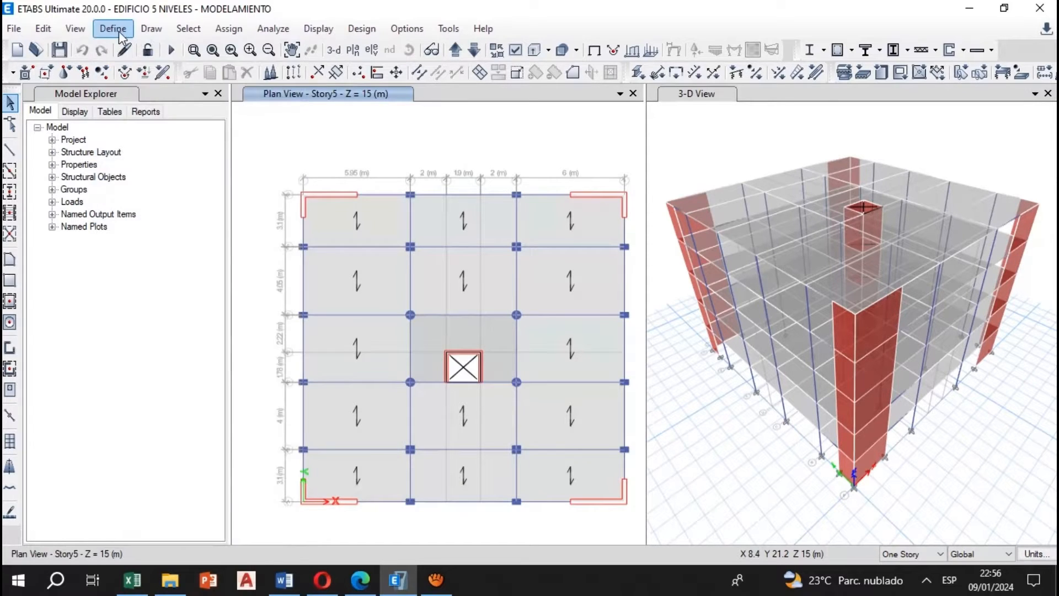
pyautogui.click(118, 31)
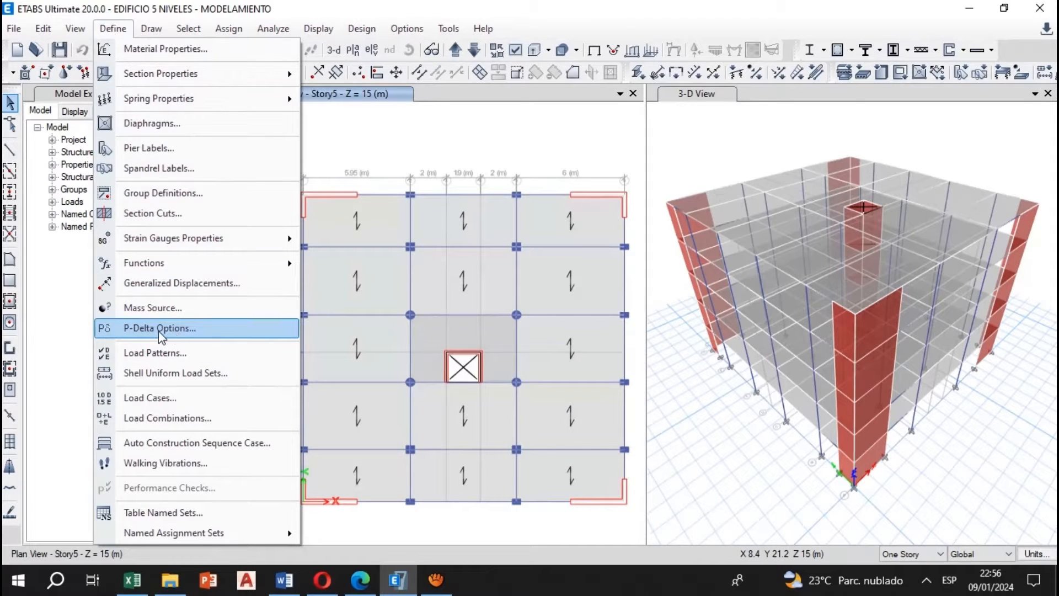
pyautogui.click(177, 337)
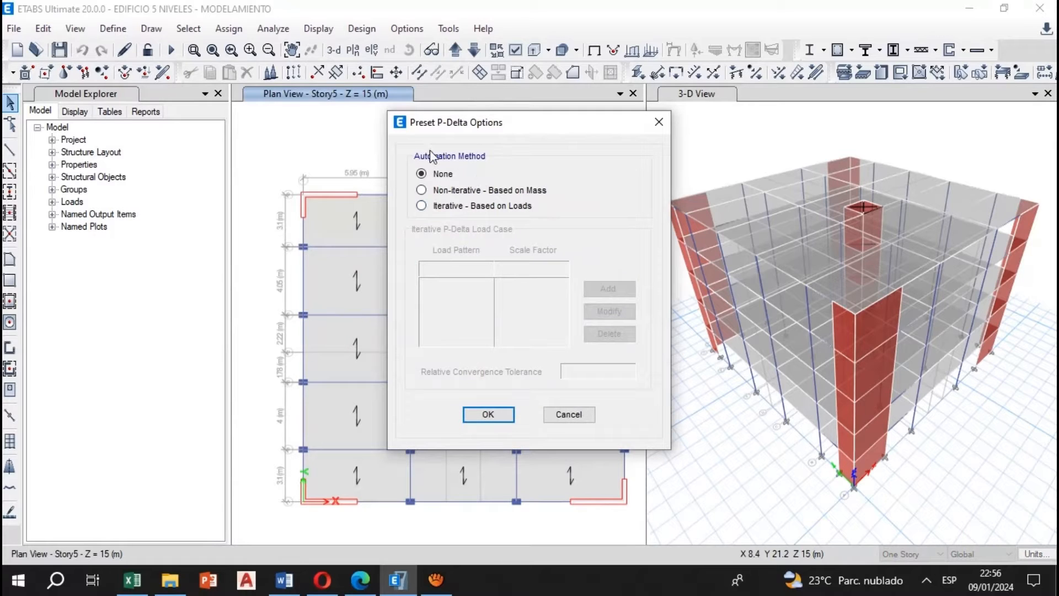
pyautogui.click(448, 190)
pyautogui.click(489, 415)
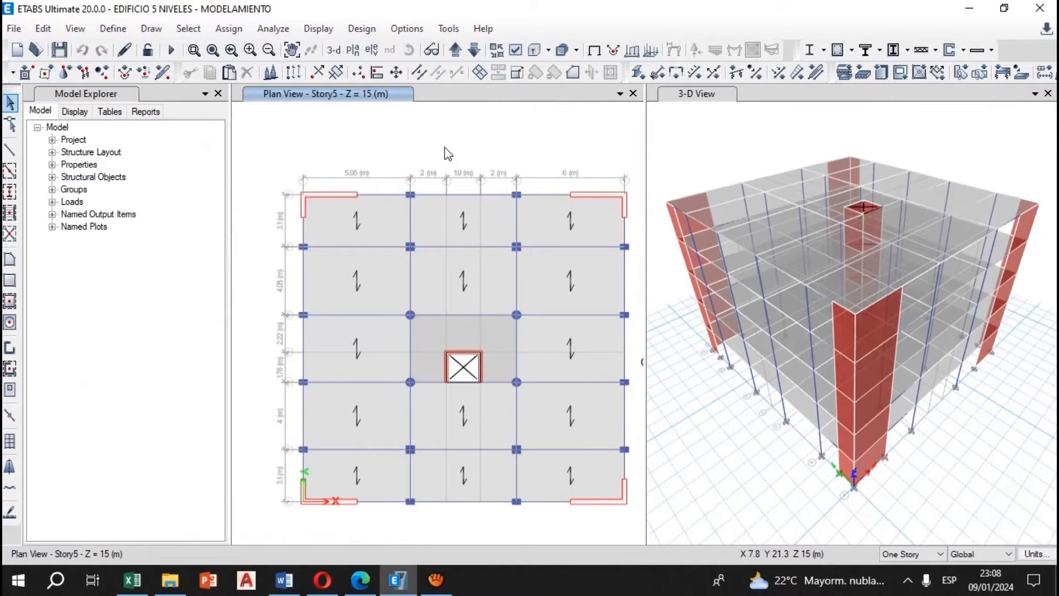
# Open the load pattern definitions and rename the Dead load pattern as Peso Propio
pyautogui.click(112, 28)
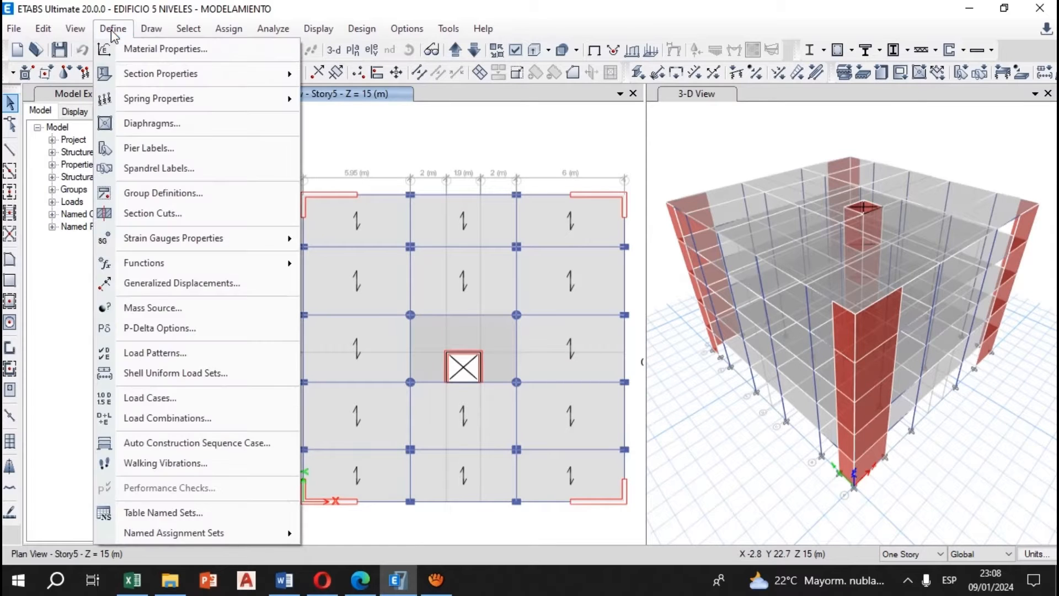
pyautogui.click(164, 353)
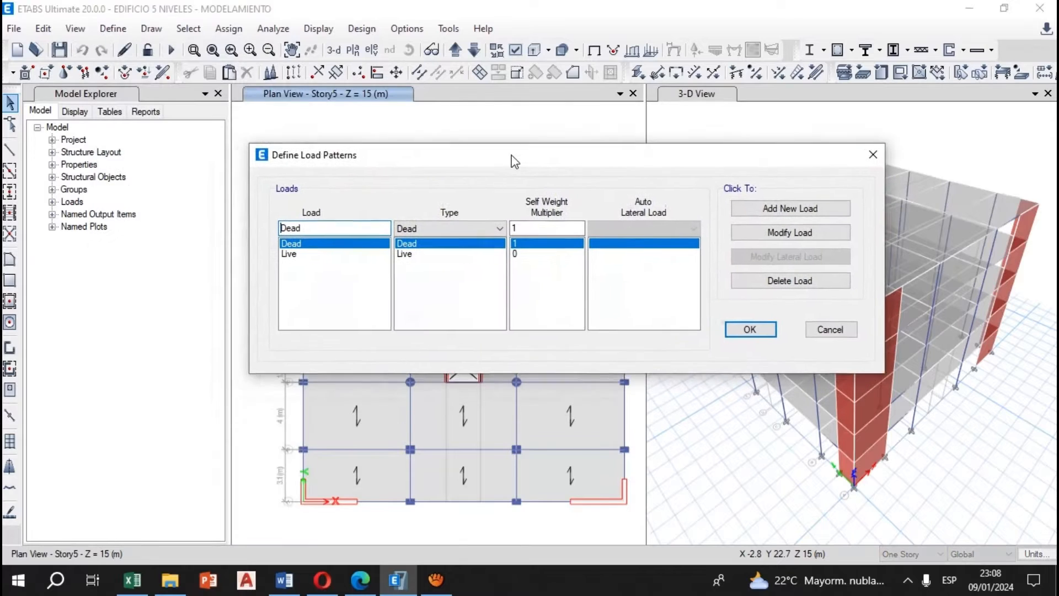
pyautogui.click(316, 250)
pyautogui.click(322, 242)
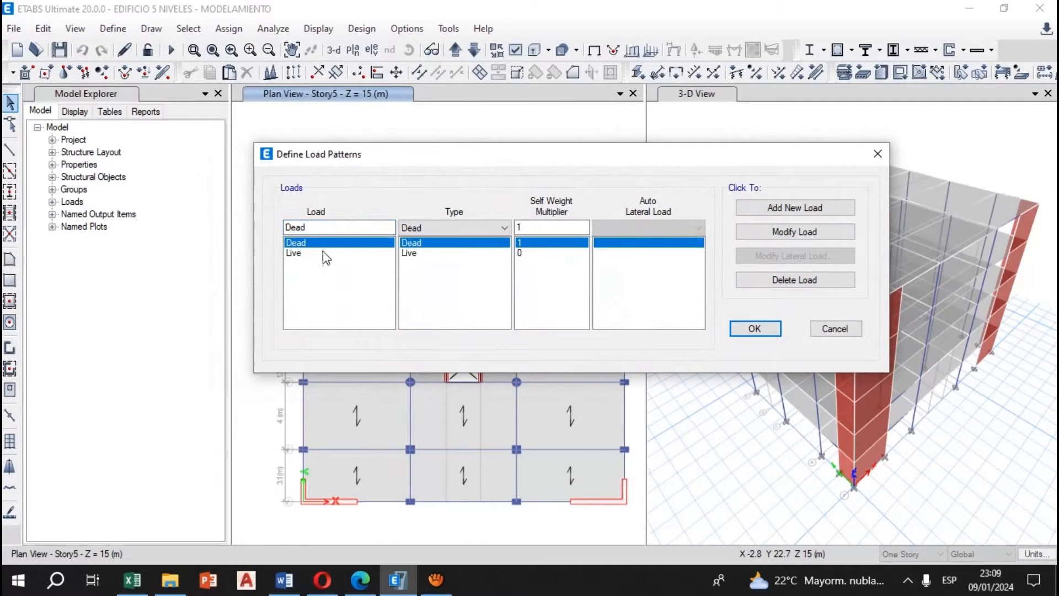
pyautogui.click(325, 254)
pyautogui.click(328, 243)
pyautogui.click(307, 253)
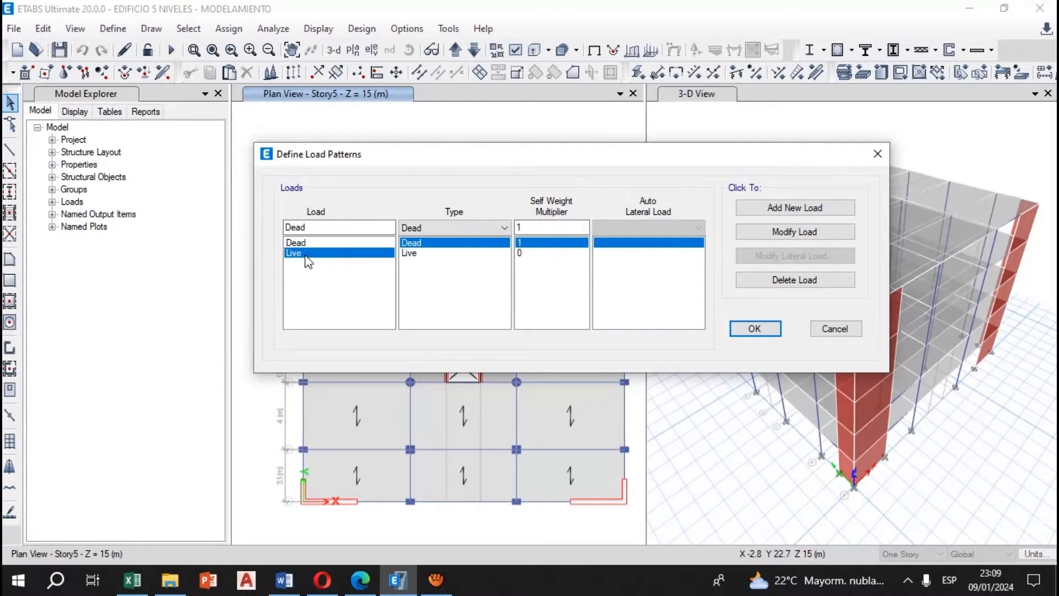
pyautogui.click(342, 242)
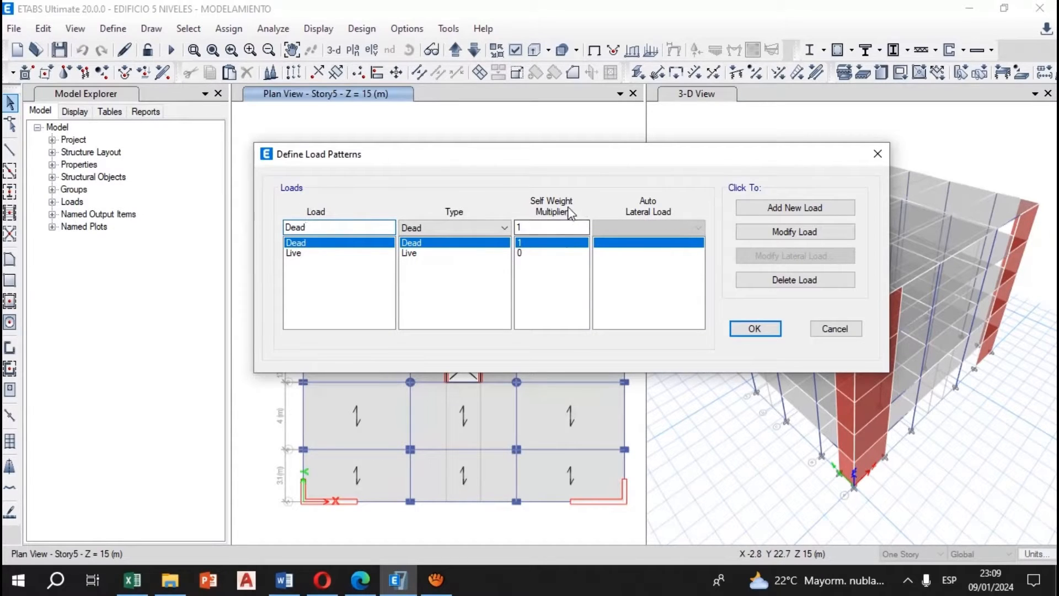
pyautogui.moveTo(319, 228); pyautogui.dragTo(279, 230)
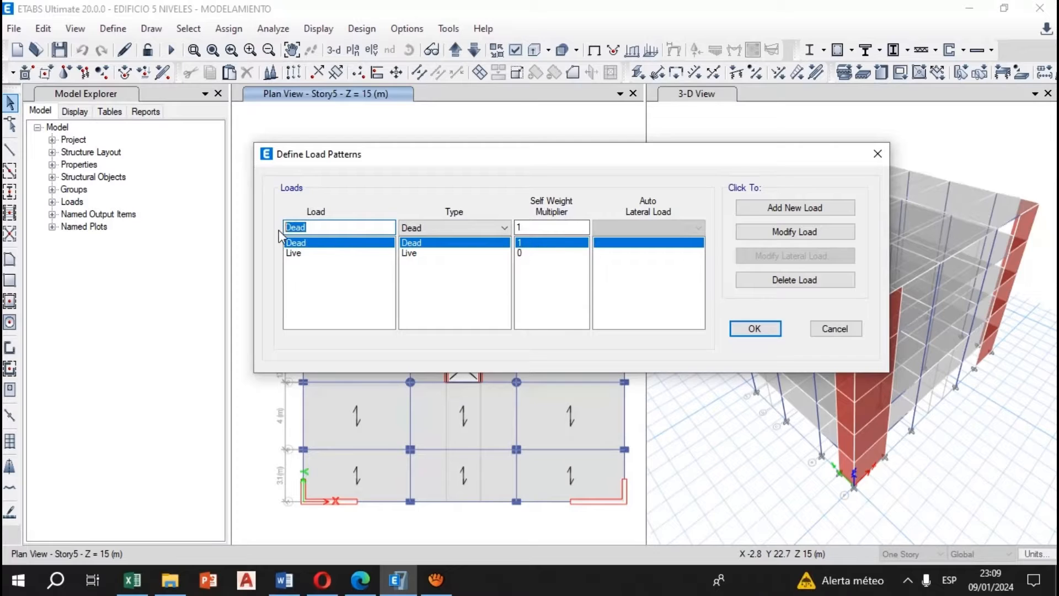
pyautogui.write('Peso Propio')
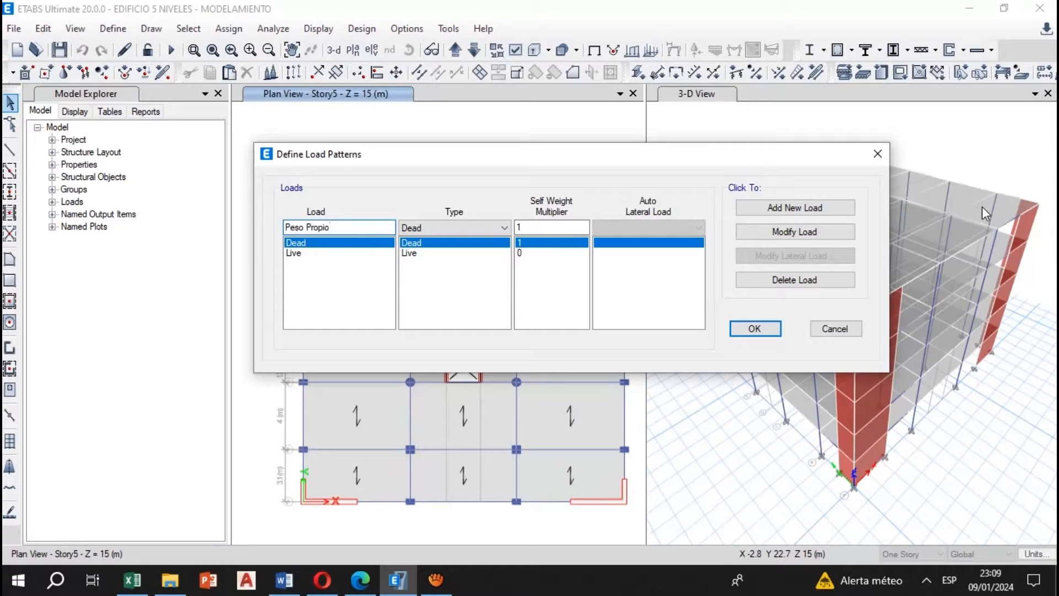
pyautogui.click(799, 234)
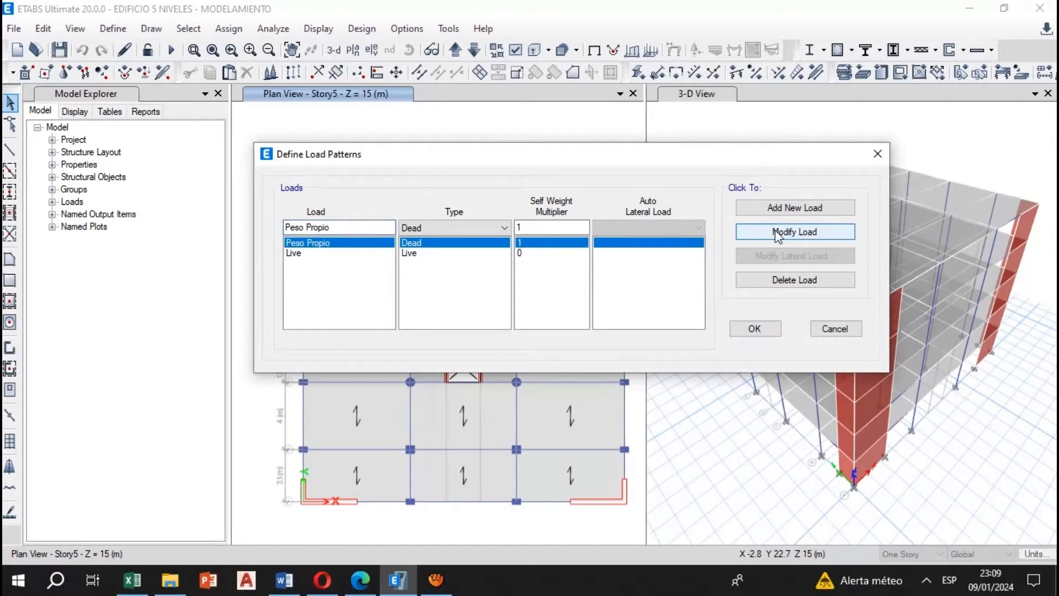
# Rename the Live load pattern as Carga Viva
pyautogui.click(344, 254)
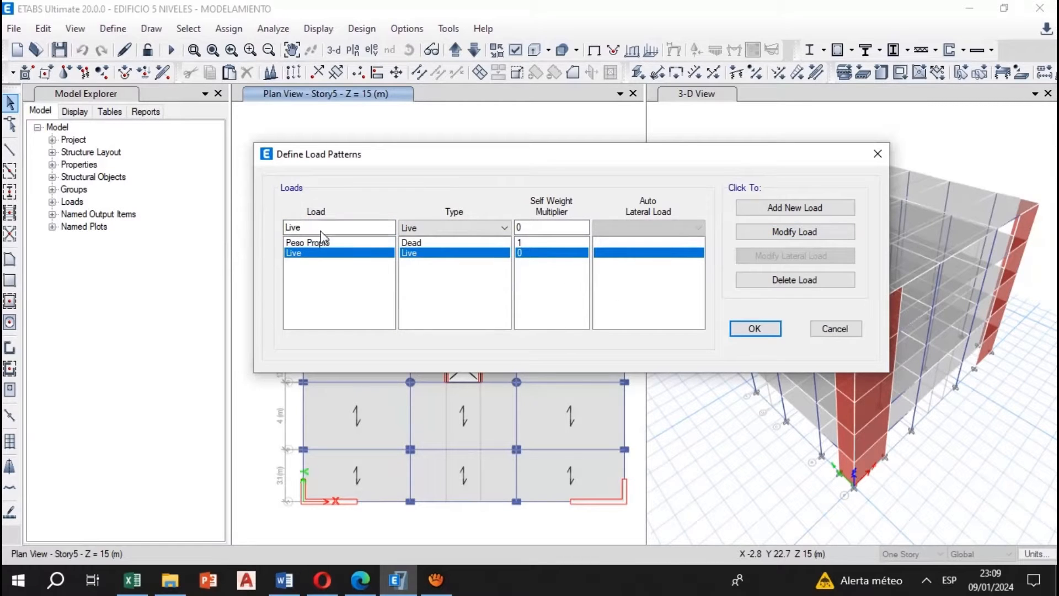
pyautogui.moveTo(321, 230); pyautogui.dragTo(249, 227)
pyautogui.write('Carga Viva')
pyautogui.click(792, 231)
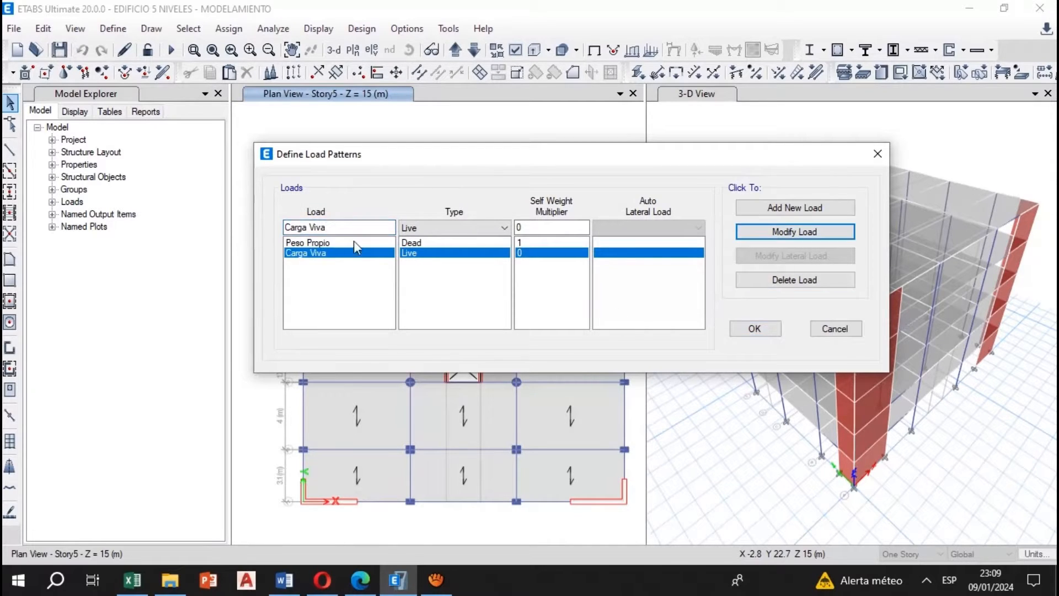
# Add a new load pattern named Carga Muerta with type Super Dead and self weight multiplier 0
pyautogui.click(306, 242)
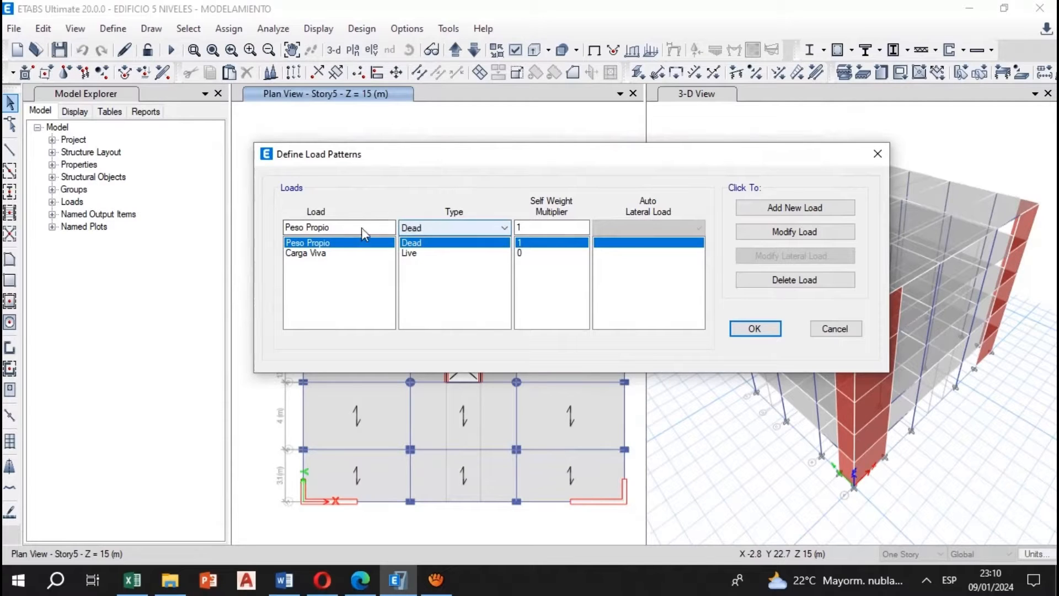
pyautogui.moveTo(353, 227); pyautogui.dragTo(277, 226)
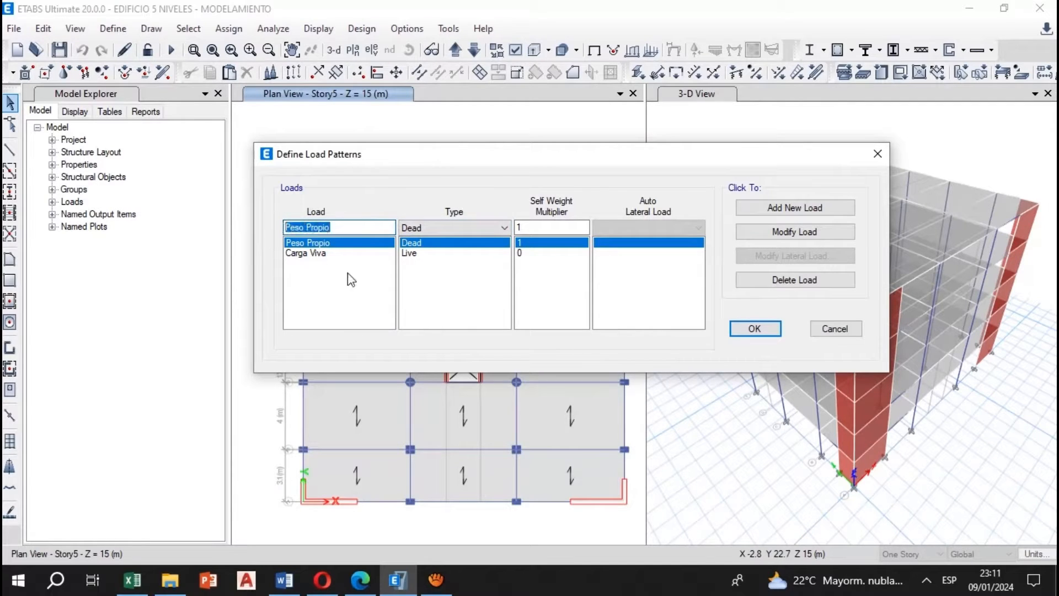
pyautogui.write('Carrga')
pyautogui.press('BackSpace')
pyautogui.press('BackSpace')
pyautogui.write('ga Muerta')
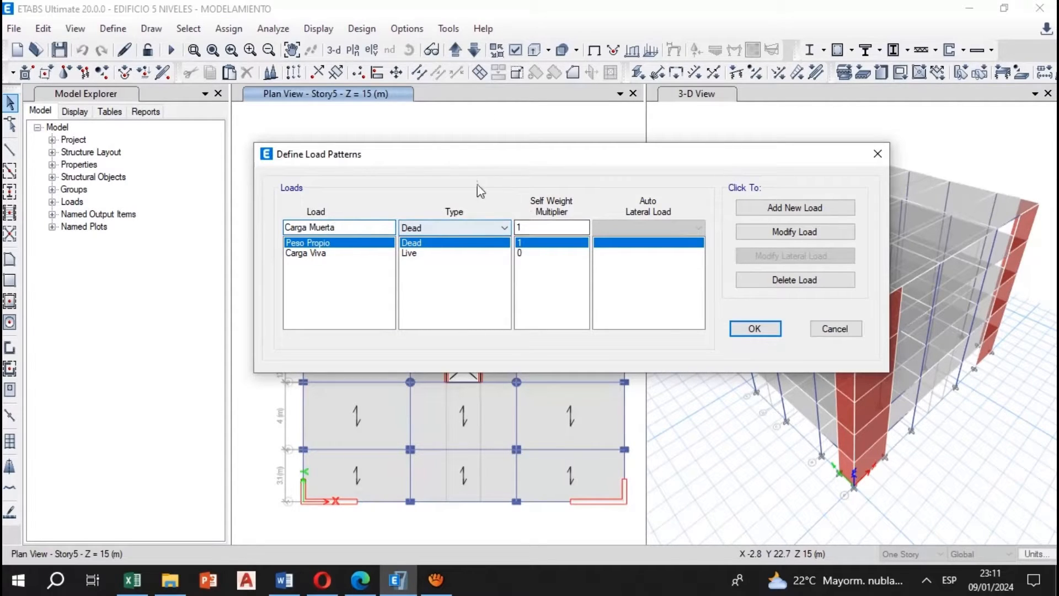
pyautogui.click(455, 229)
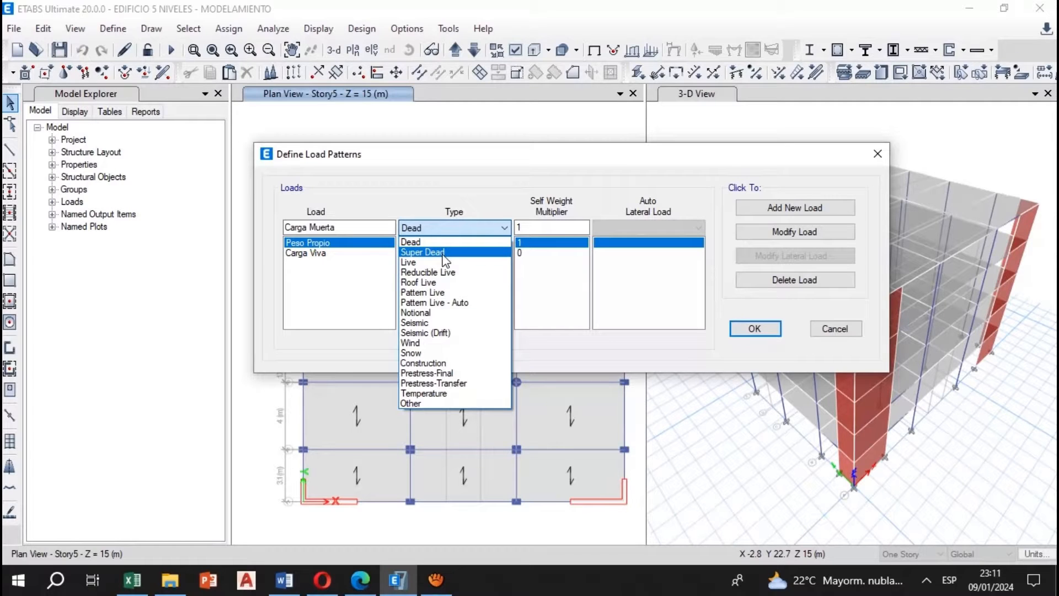
pyautogui.click(445, 254)
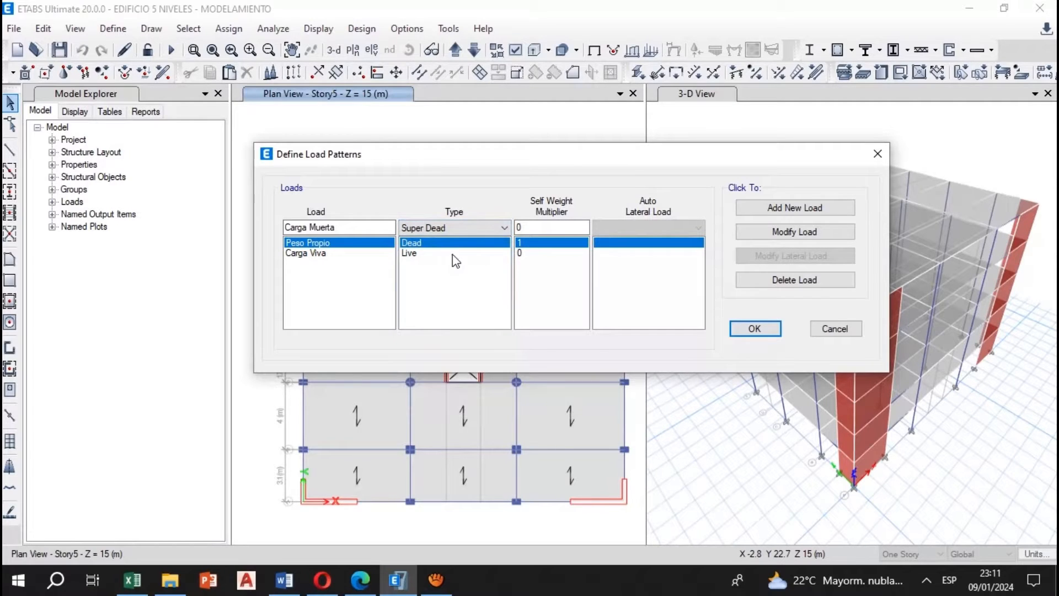
pyautogui.click(794, 210)
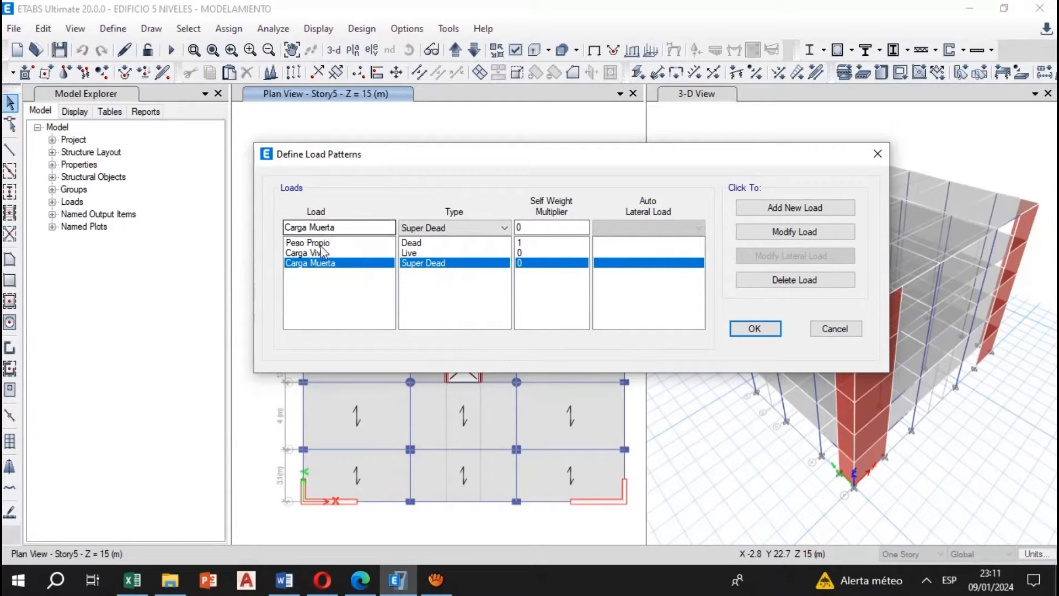
# Add a new load pattern named Carga Viva del Techo with type Roof Live
pyautogui.doubleClick(349, 231)
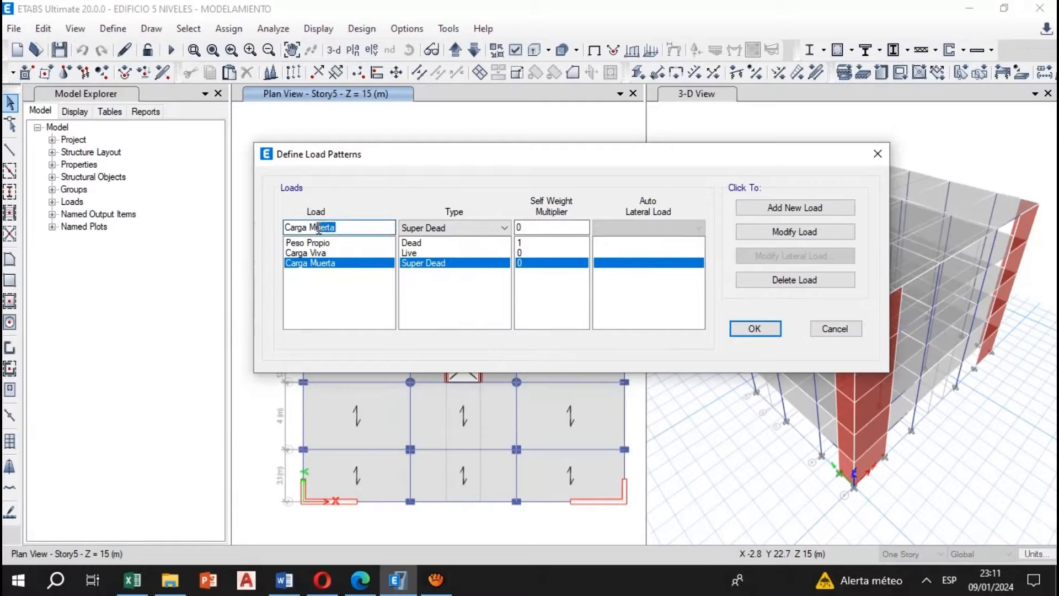
pyautogui.write('Viva dei')
pyautogui.write(' Techo')
pyautogui.click(430, 227)
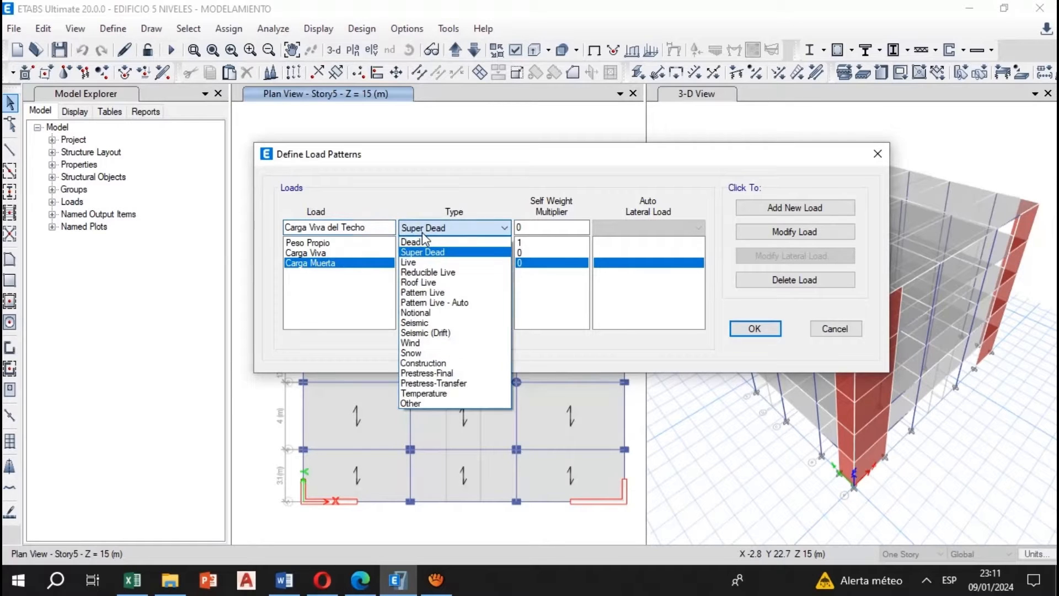
pyautogui.click(428, 285)
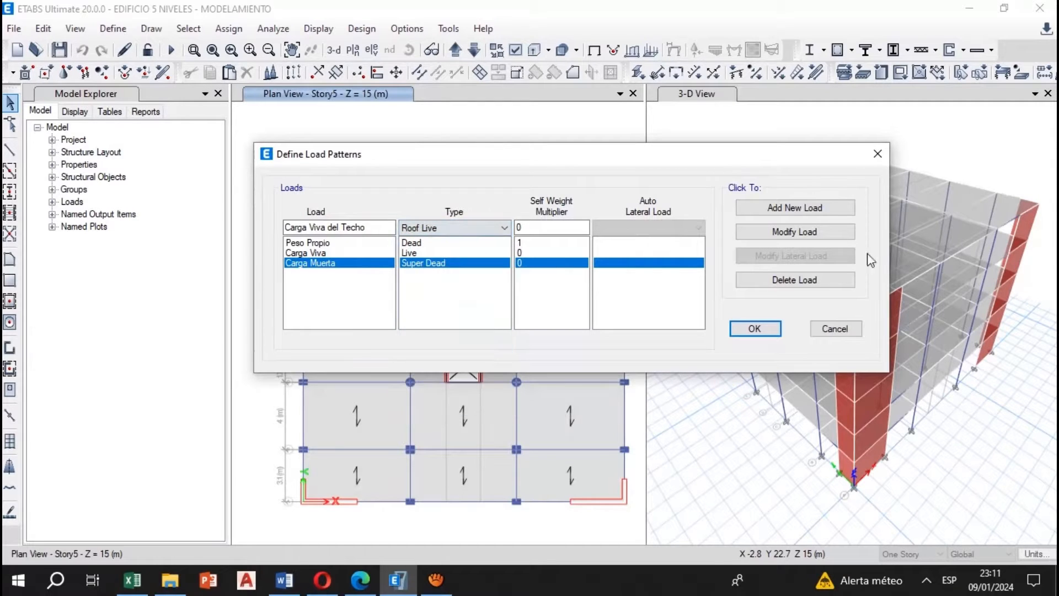
pyautogui.click(822, 210)
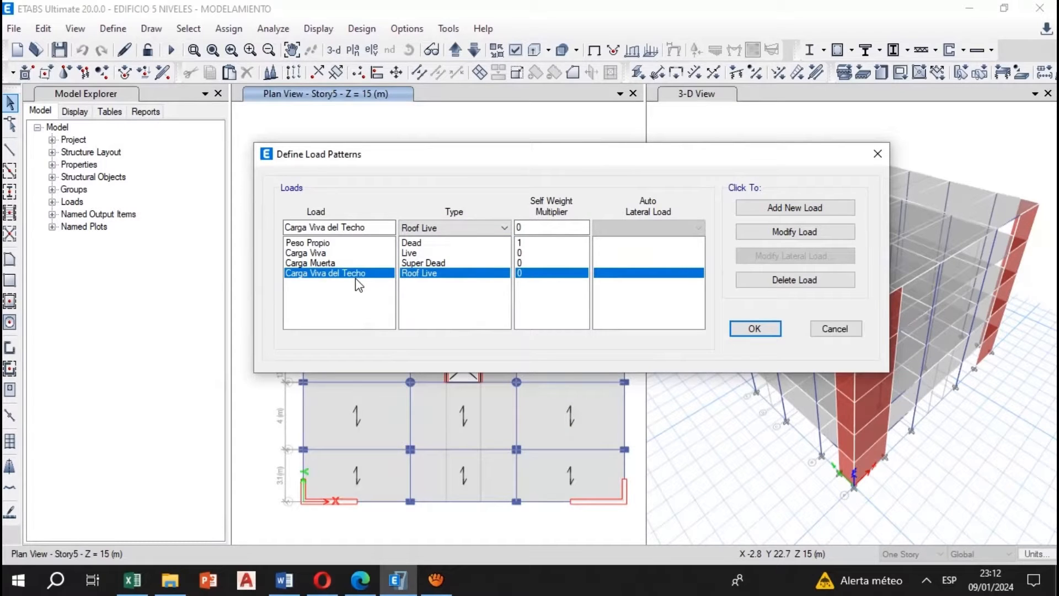
pyautogui.click(330, 254)
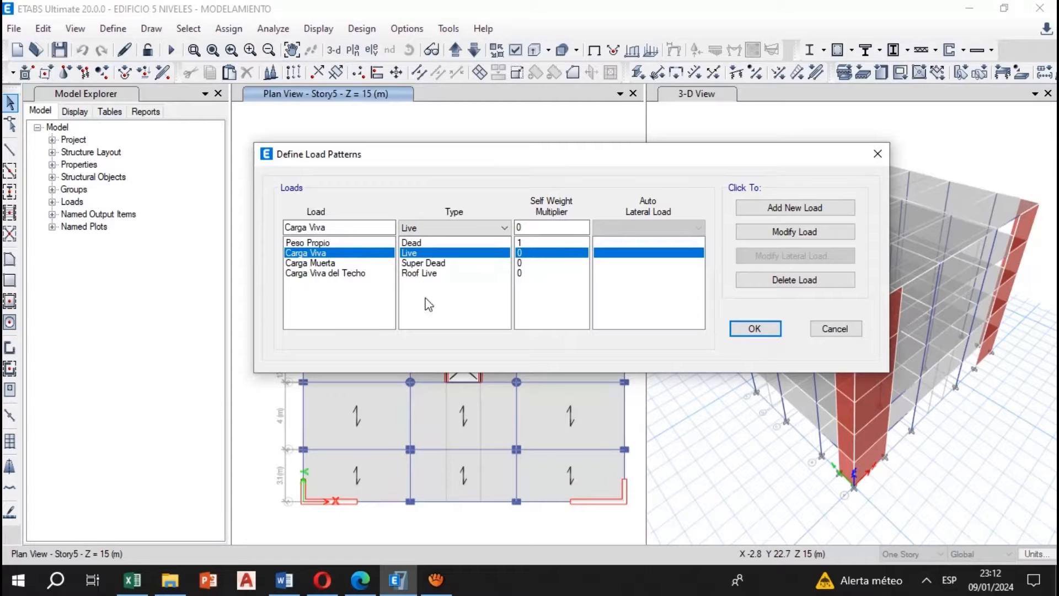
pyautogui.click(350, 263)
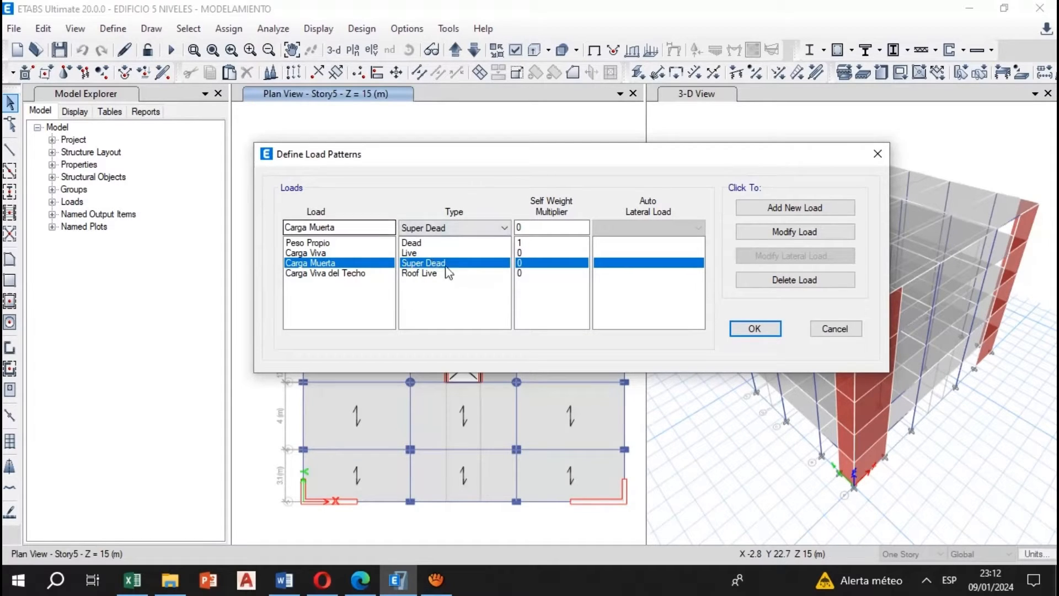
pyautogui.click(365, 273)
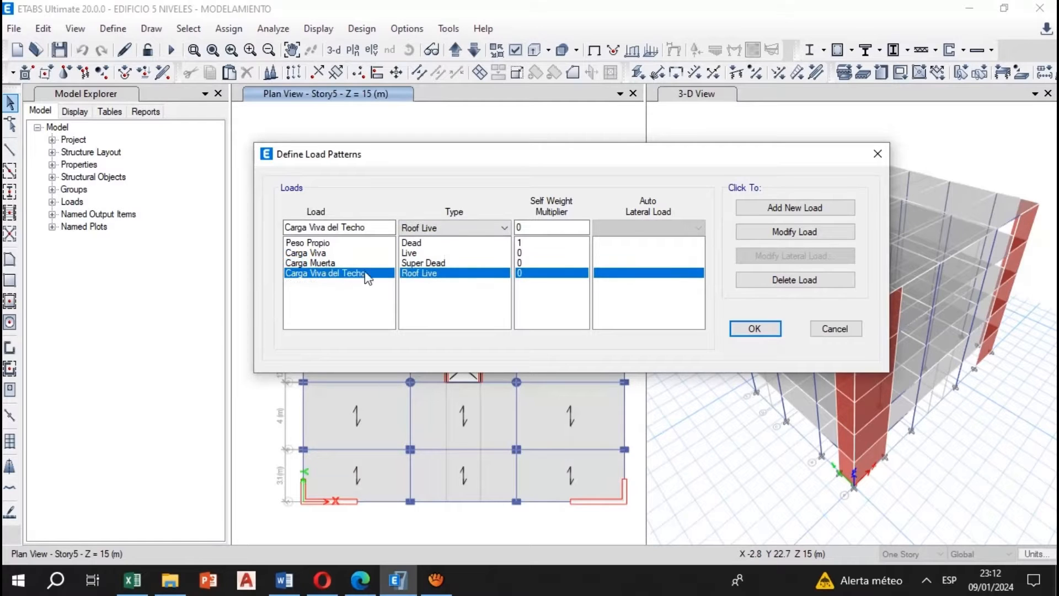
# Add a load pattern named Carga Sismo X with type Seismic, self weight multiplier 0 and User Coefficient as the auto lateral load
pyautogui.click(354, 243)
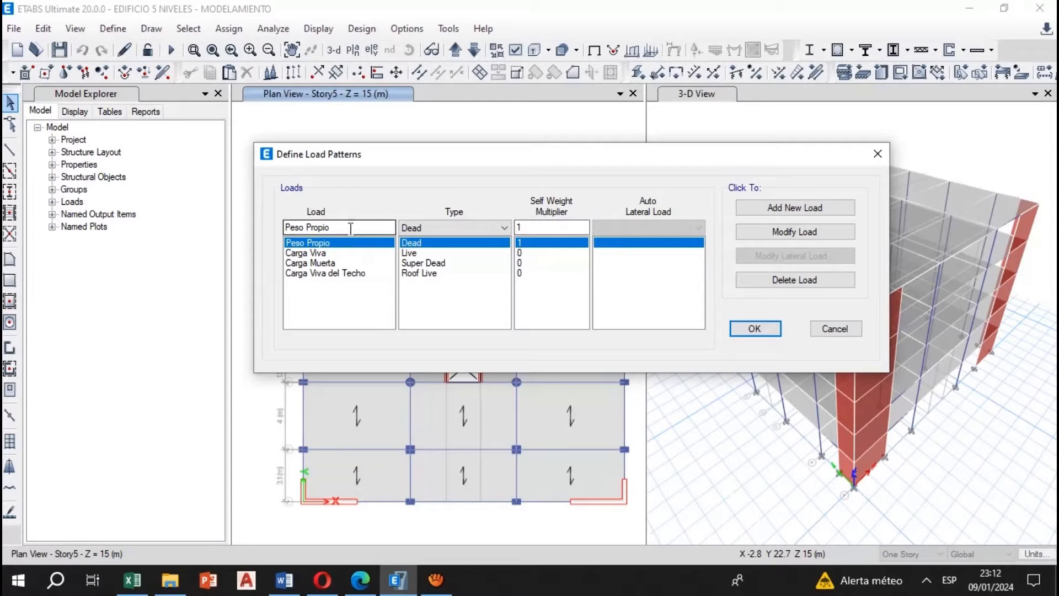
pyautogui.moveTo(350, 229); pyautogui.dragTo(277, 230)
pyautogui.write('Carga Si')
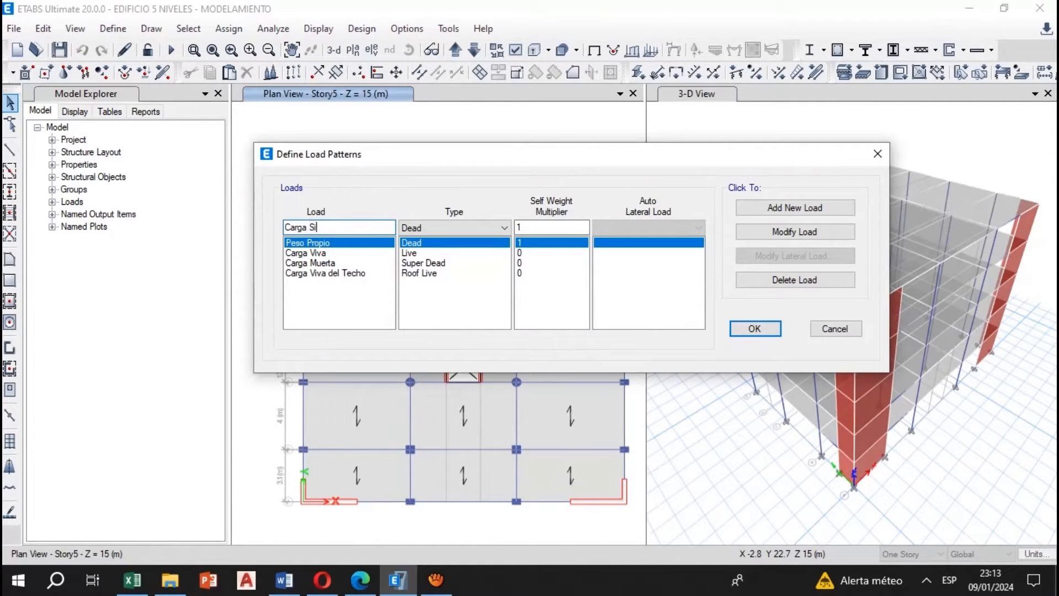
pyautogui.write('smo X')
pyautogui.click(422, 228)
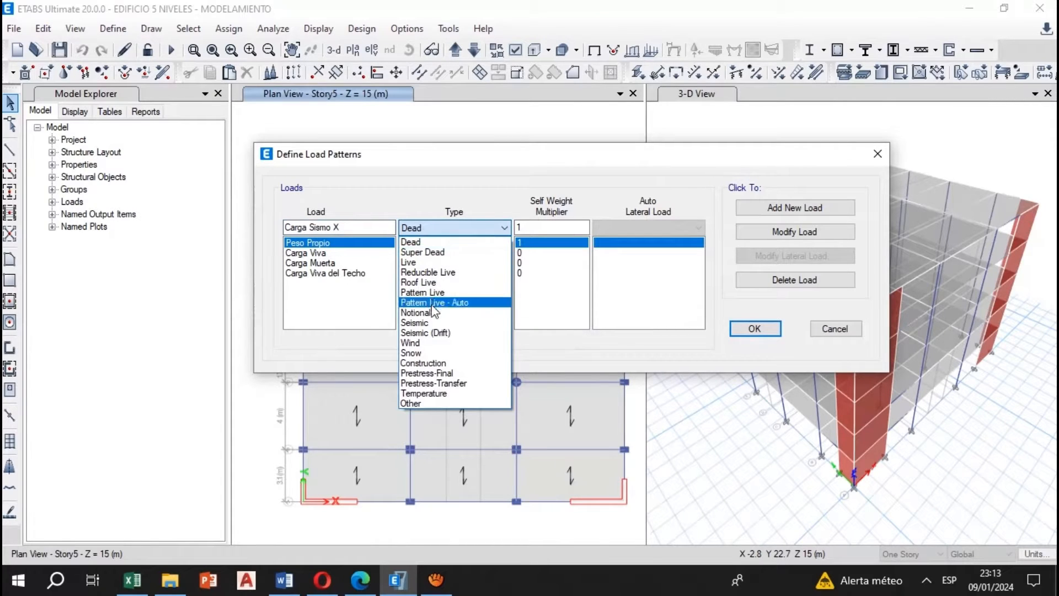
pyautogui.click(426, 324)
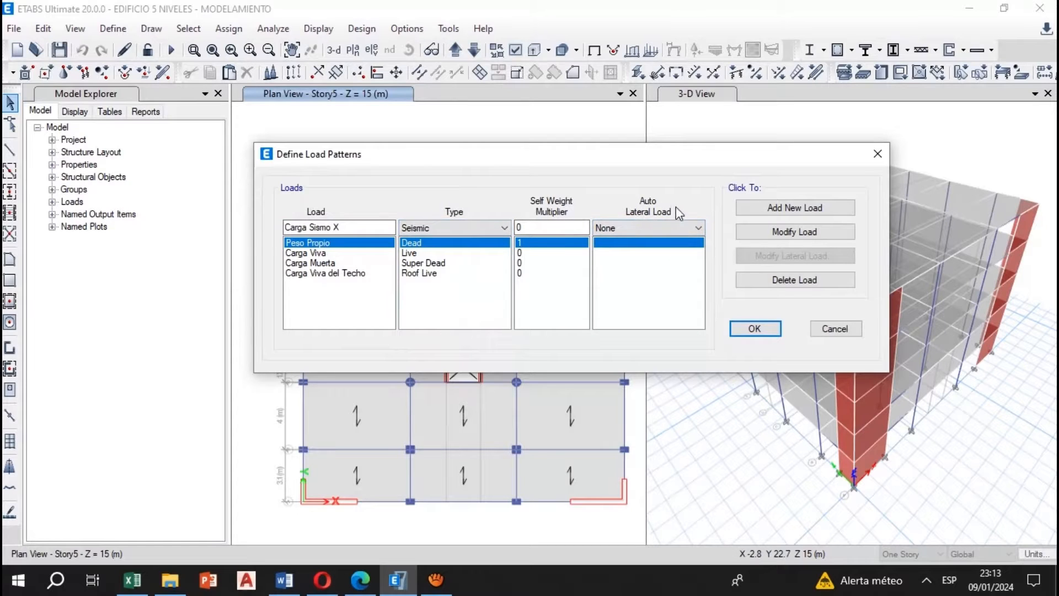
pyautogui.click(626, 224)
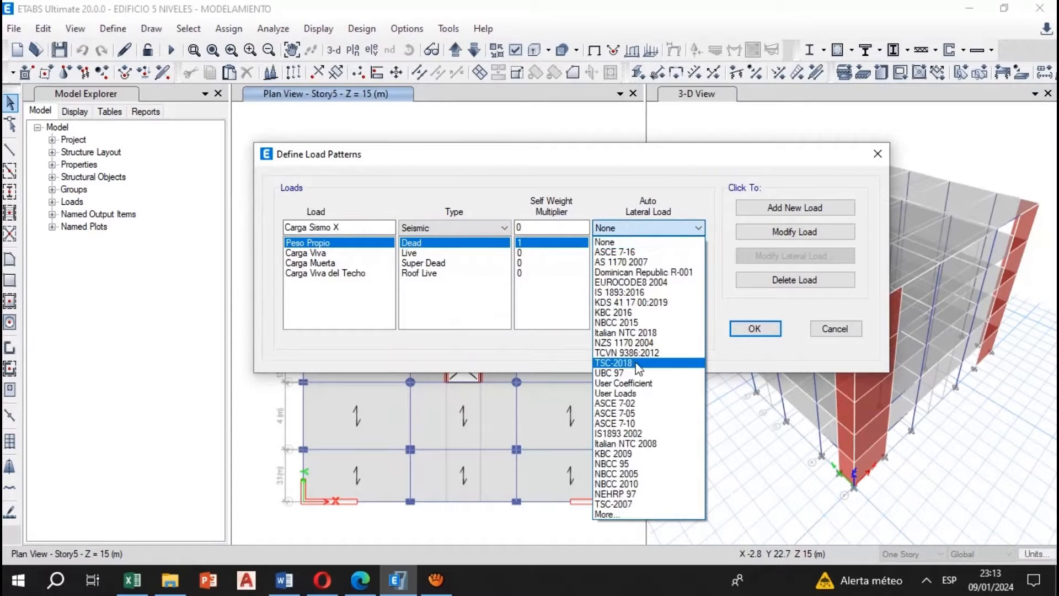
pyautogui.click(658, 384)
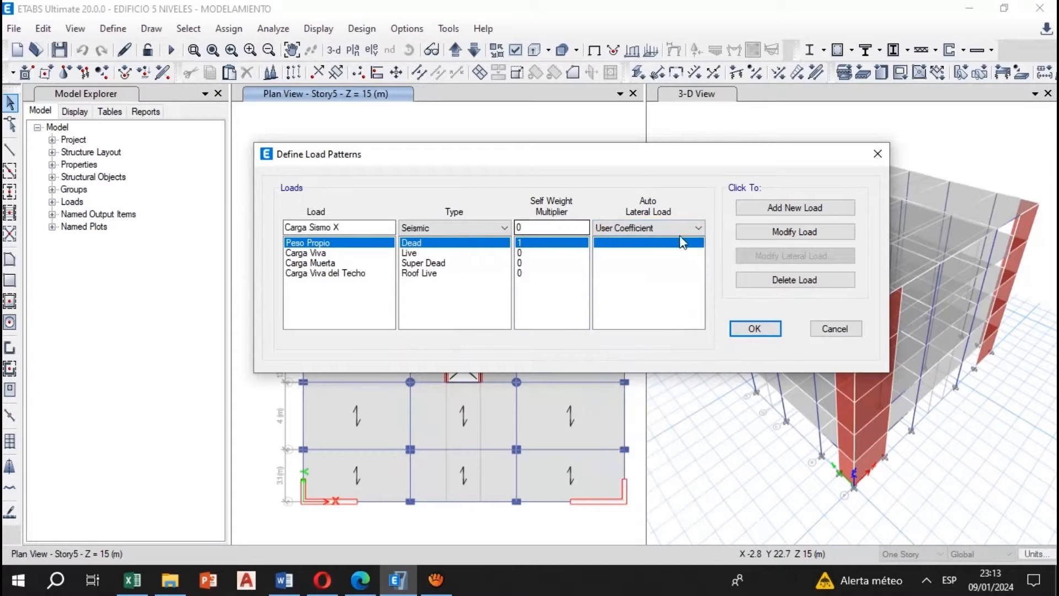
pyautogui.click(796, 214)
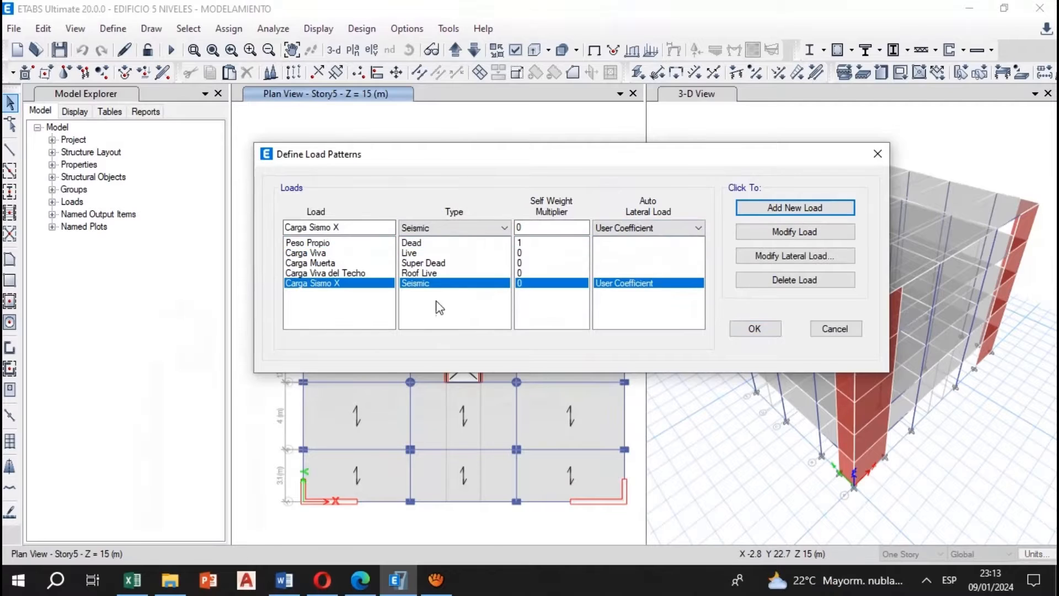
# Add a load pattern named Carga Sismo Y with type Seismic, self weight multiplier 0 and User Coefficient as the auto lateral load
pyautogui.click(350, 226)
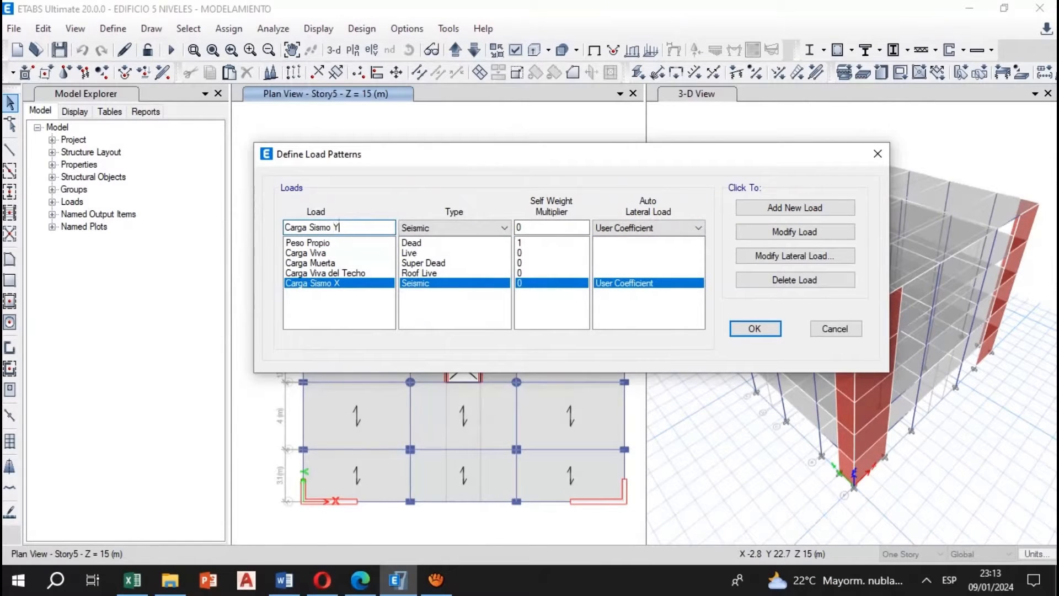
pyautogui.click(805, 214)
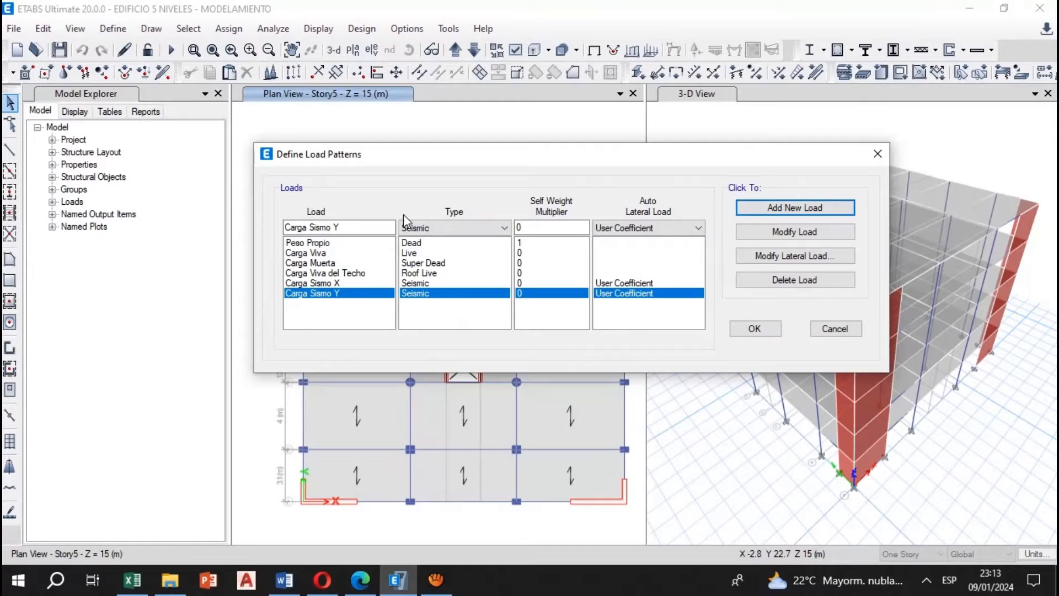
# Restrict the lateral load of Carga Sismo X to the X Dir + Eccentricity case only
pyautogui.click(415, 283)
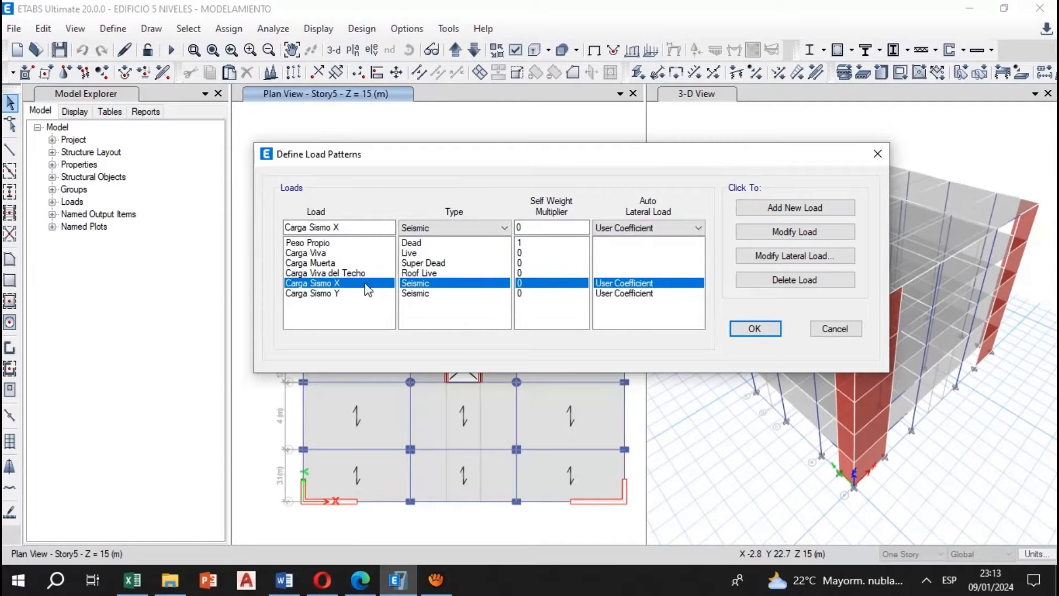
pyautogui.click(795, 257)
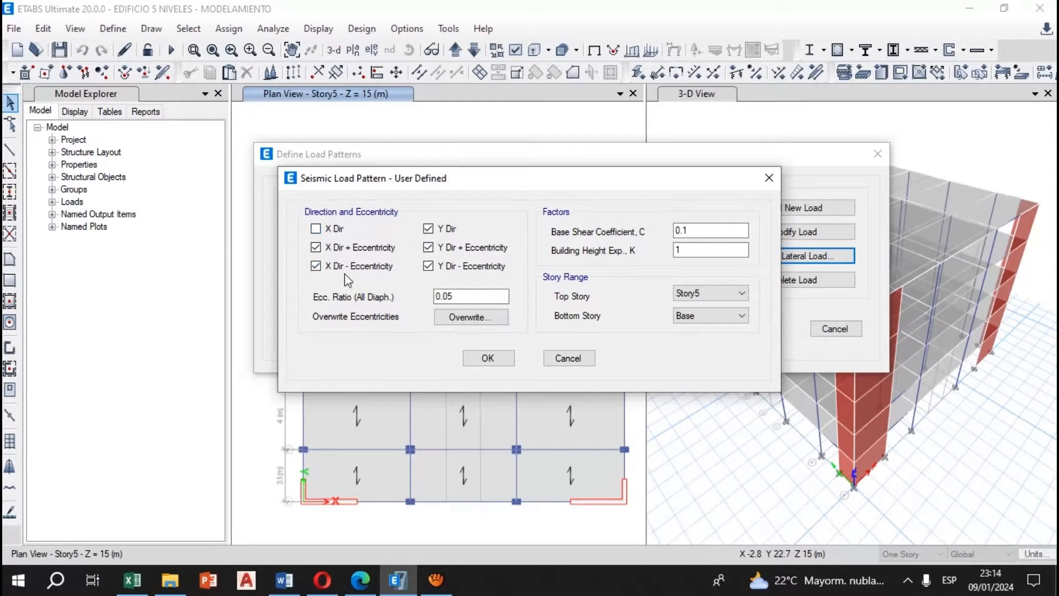
pyautogui.click(428, 228)
pyautogui.click(428, 265)
pyautogui.click(428, 247)
pyautogui.click(714, 231)
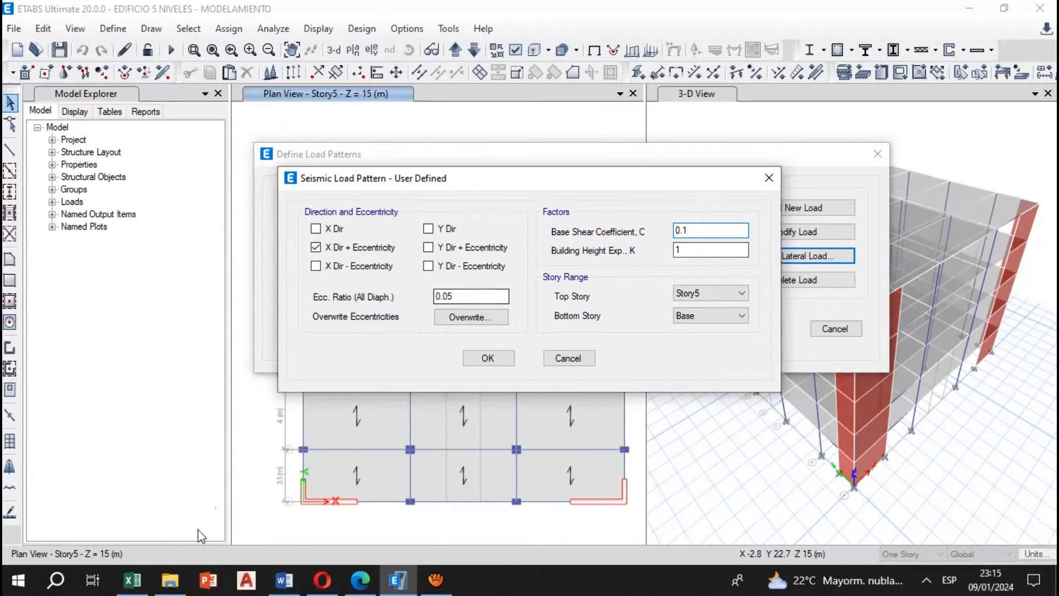
# Switch to the MODELAMIENTO ETABS workbook in Excel and examine the ZUSC/R base shear coefficient formula on the Calculo c sheet
pyautogui.click(132, 579)
pyautogui.click(200, 361)
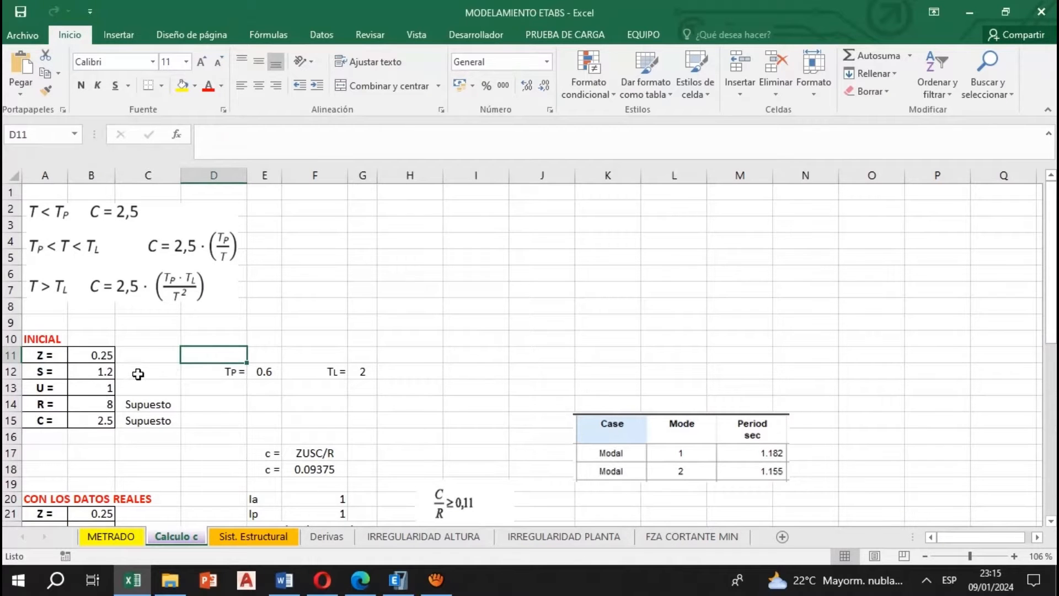
pyautogui.click(304, 468)
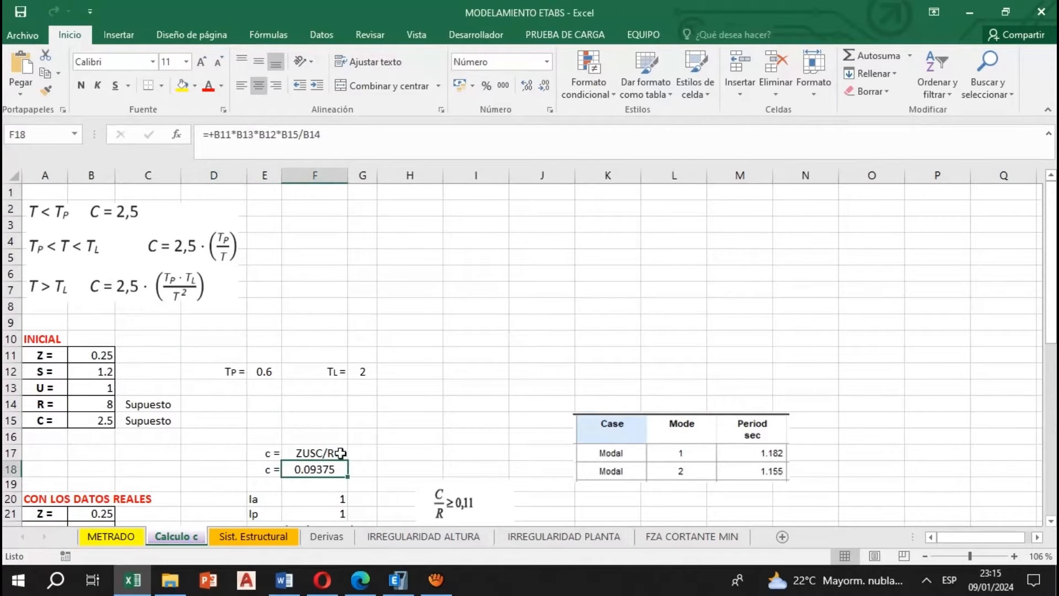
pyautogui.click(324, 453)
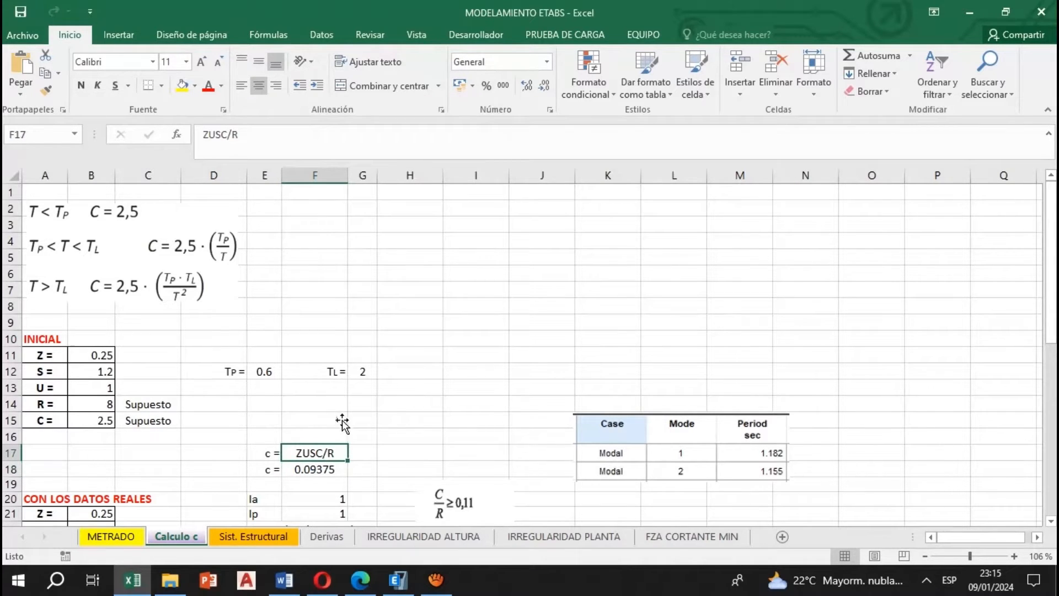
pyautogui.click(328, 468)
pyautogui.click(329, 451)
# Check the seismic zone map in Norma E.030, set the initial Z factor to 0.35 and label it Z3
pyautogui.click(103, 355)
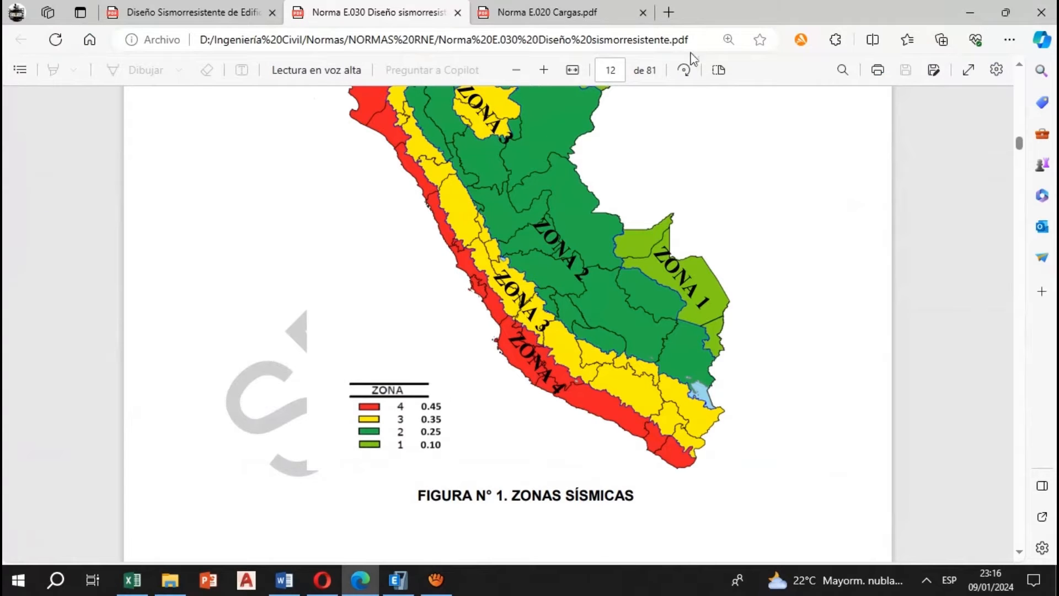
pyautogui.scroll(-2, 488, 378)
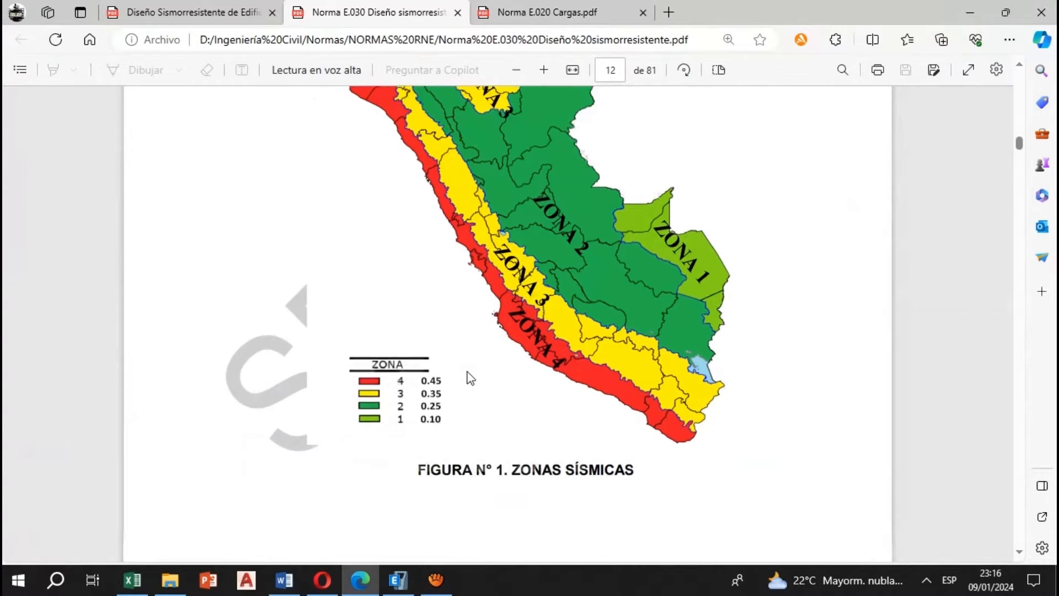
pyautogui.scroll(2, 481, 346)
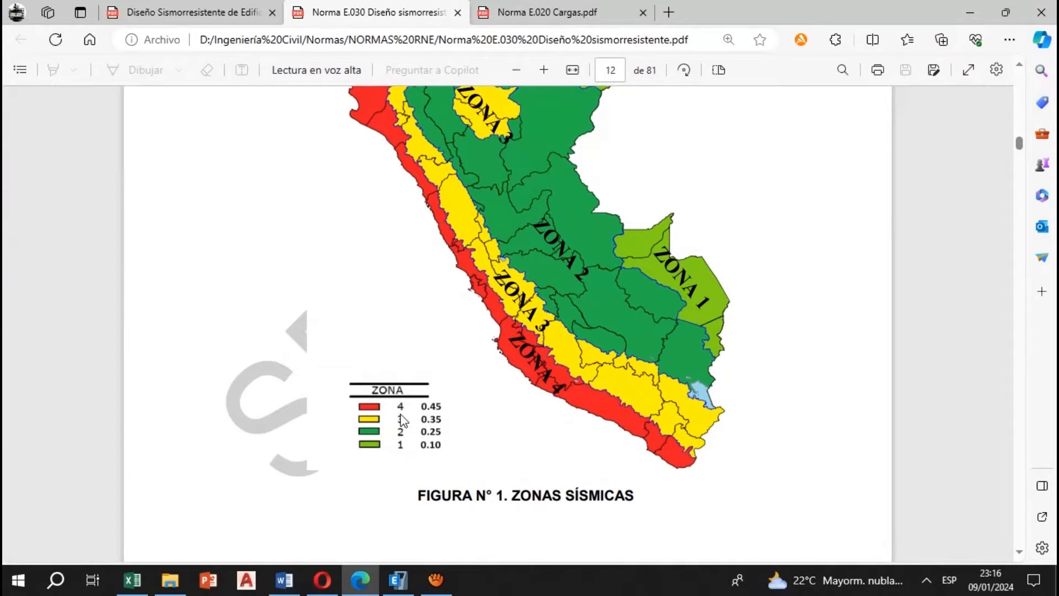
pyautogui.write('Z3')
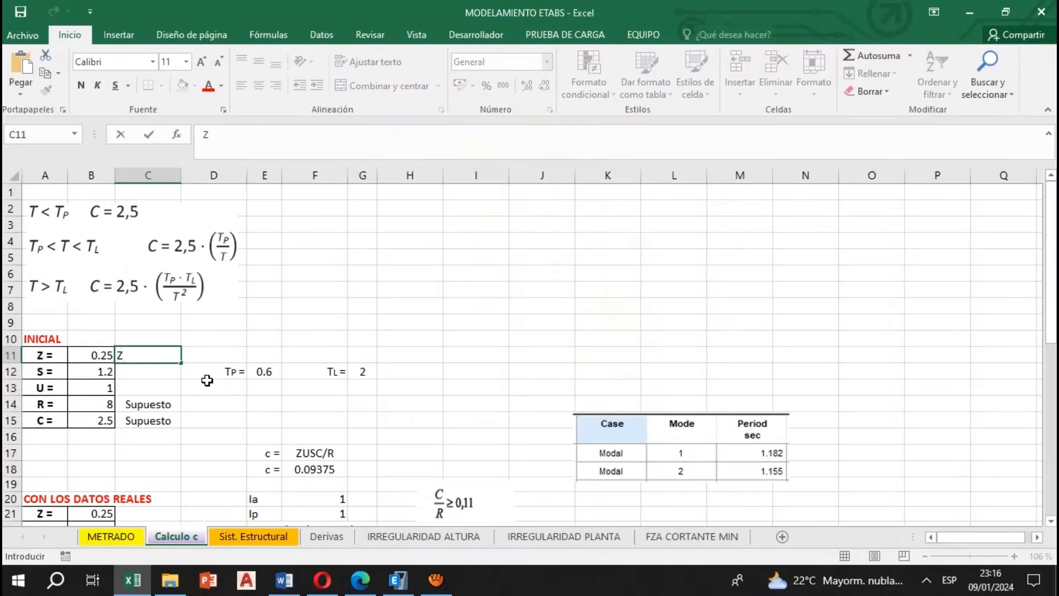
pyautogui.press('Return')
pyautogui.press('Up')
pyautogui.press('Left')
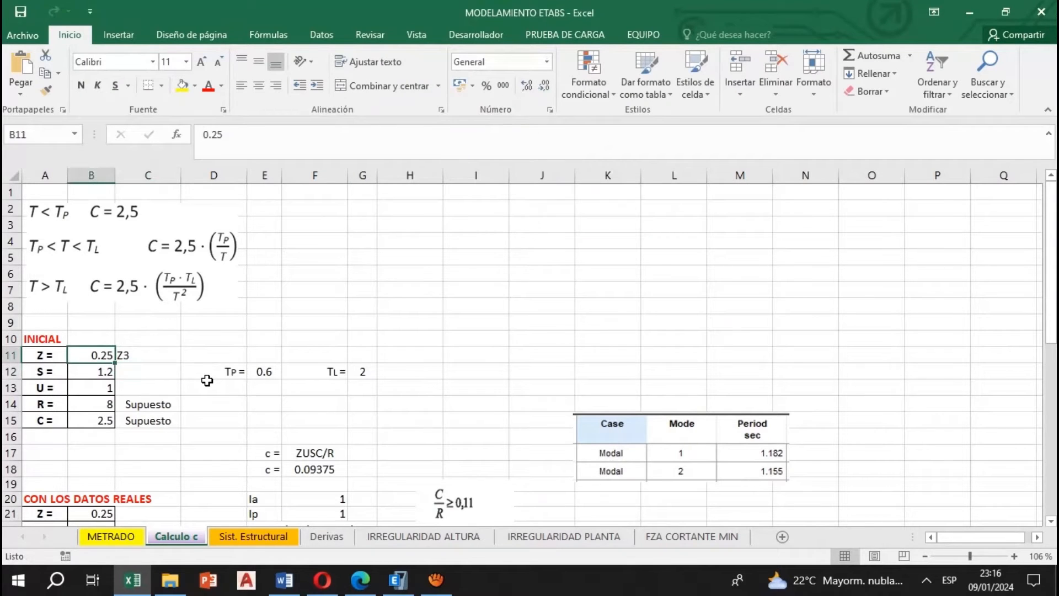
pyautogui.write('0.35')
pyautogui.press('Return')
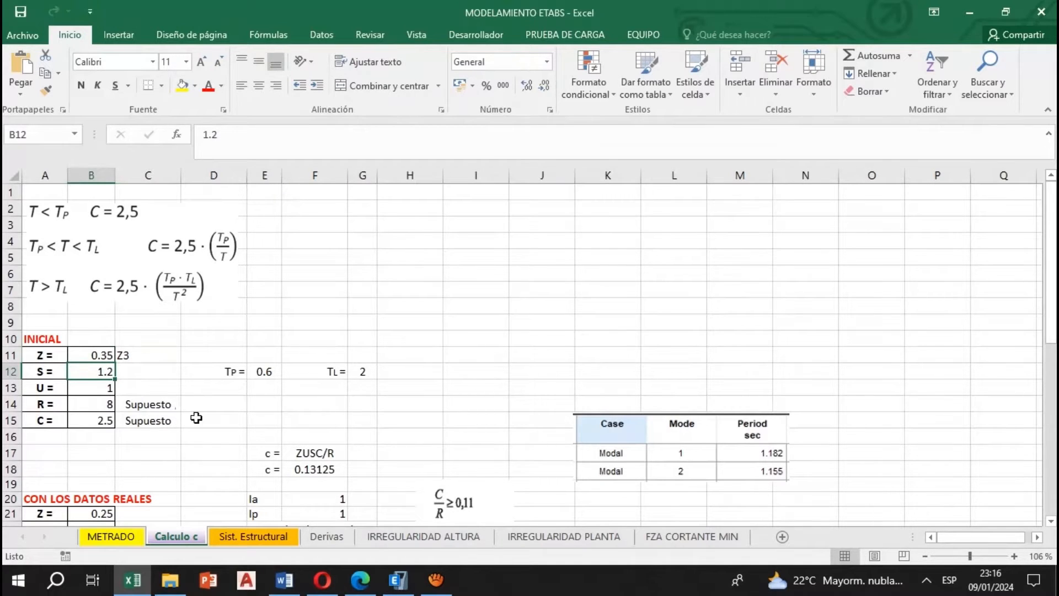
# Switch to the Norma E.030 PDF in Edge and examine the soil factor table and the S0 and S1 soil profile descriptions
pyautogui.click(360, 579)
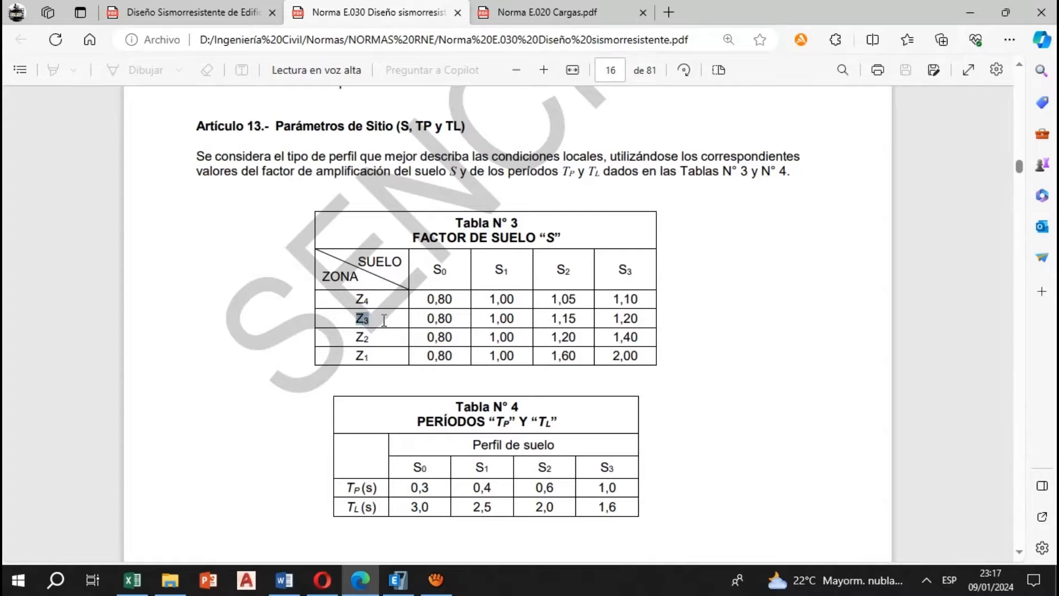
pyautogui.click(520, 359)
pyautogui.scroll(20, 496, 307)
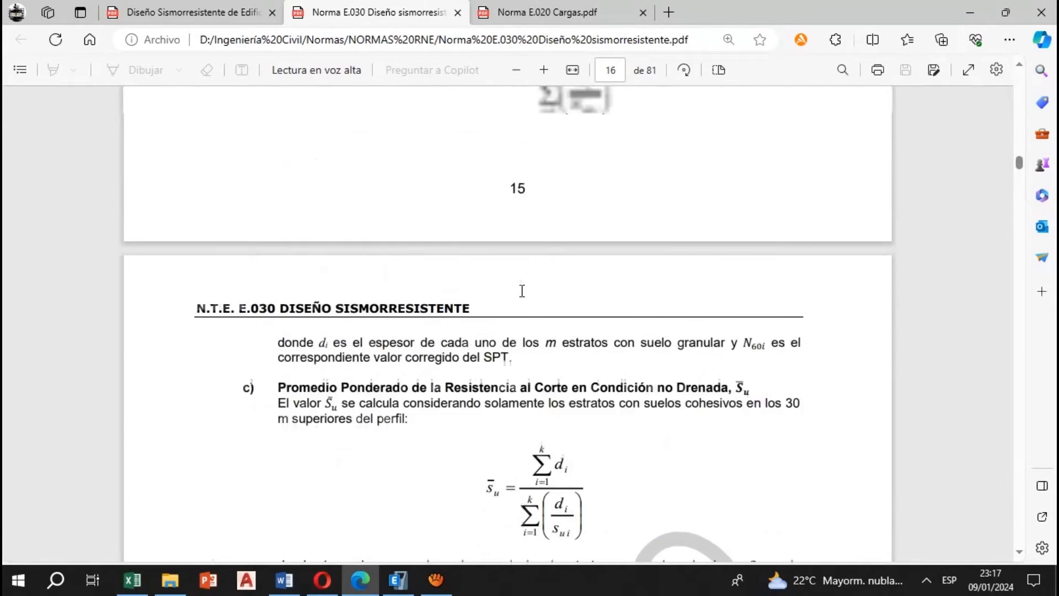
pyautogui.scroll(8, 522, 290)
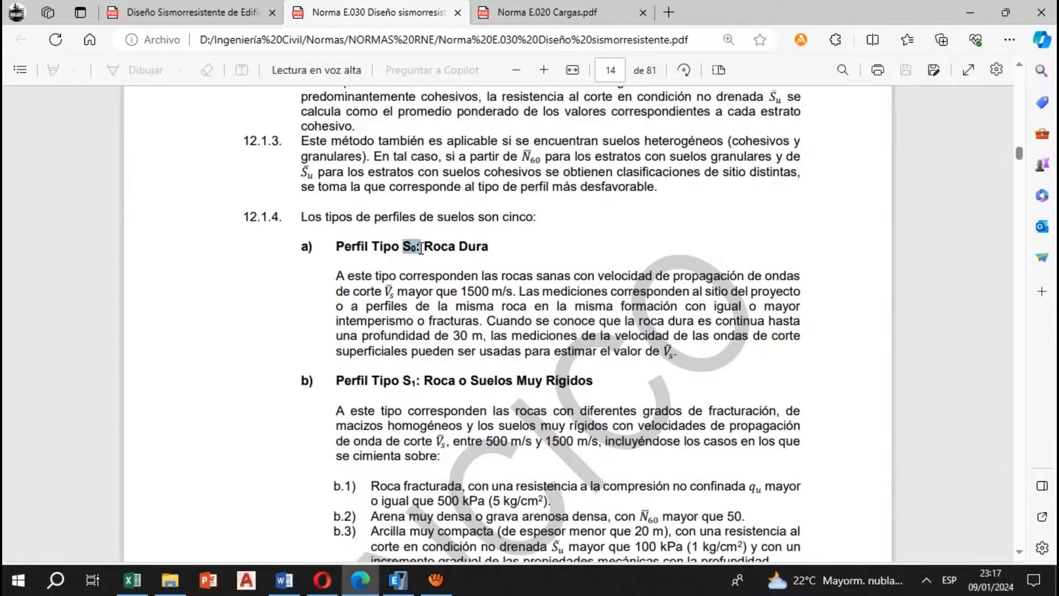
pyautogui.scroll(-4, 421, 167)
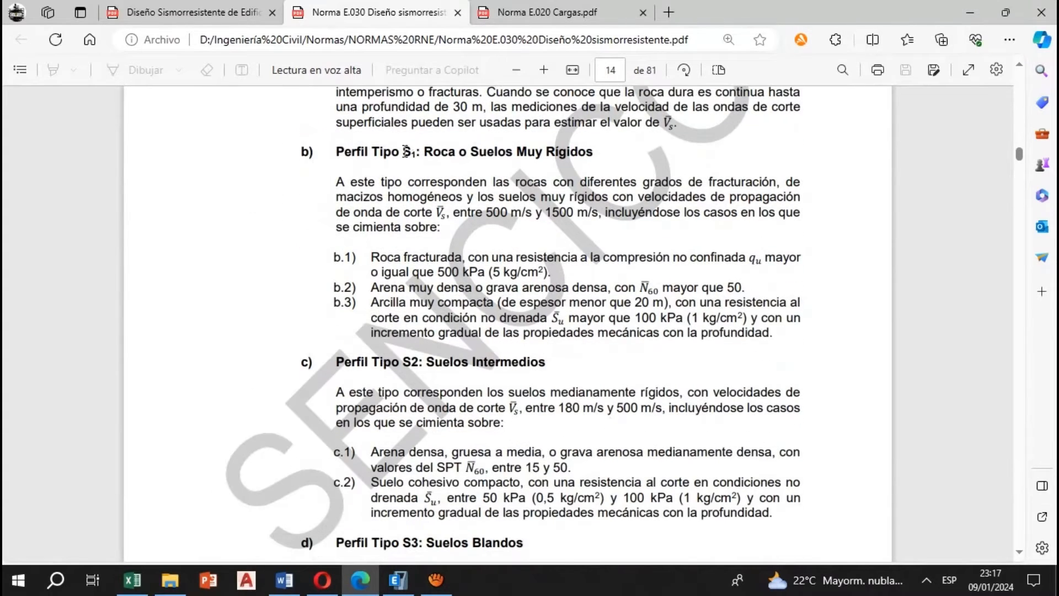
pyautogui.moveTo(501, 151); pyautogui.dragTo(601, 157)
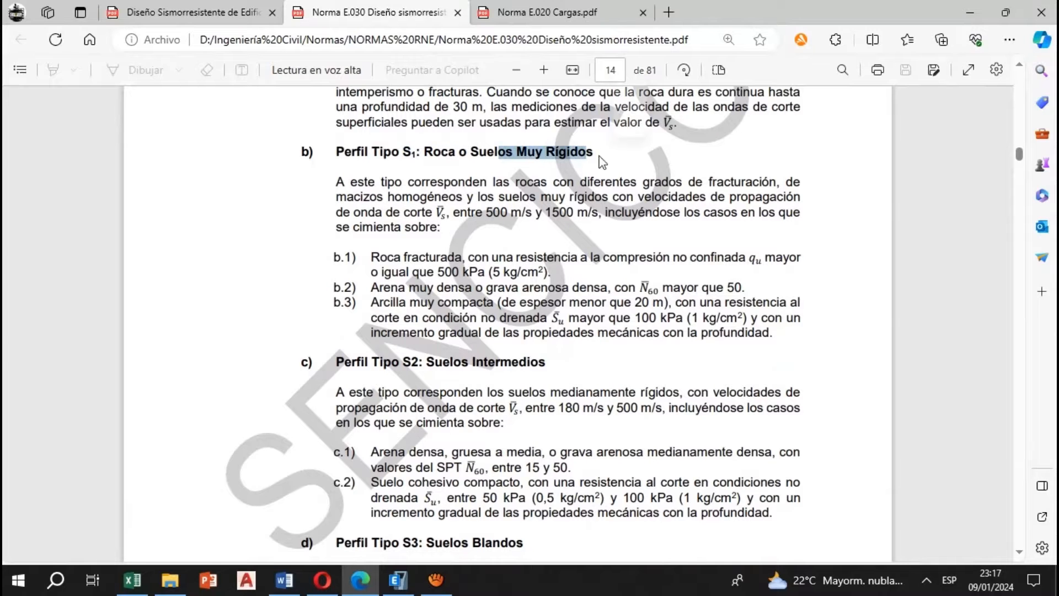
pyautogui.click(543, 216)
# Read the descriptions of soil profile types S2, S3 and S4 in the standard
pyautogui.scroll(-1, 540, 224)
pyautogui.moveTo(442, 286); pyautogui.dragTo(543, 286)
pyautogui.click(502, 326)
pyautogui.scroll(-3, 502, 326)
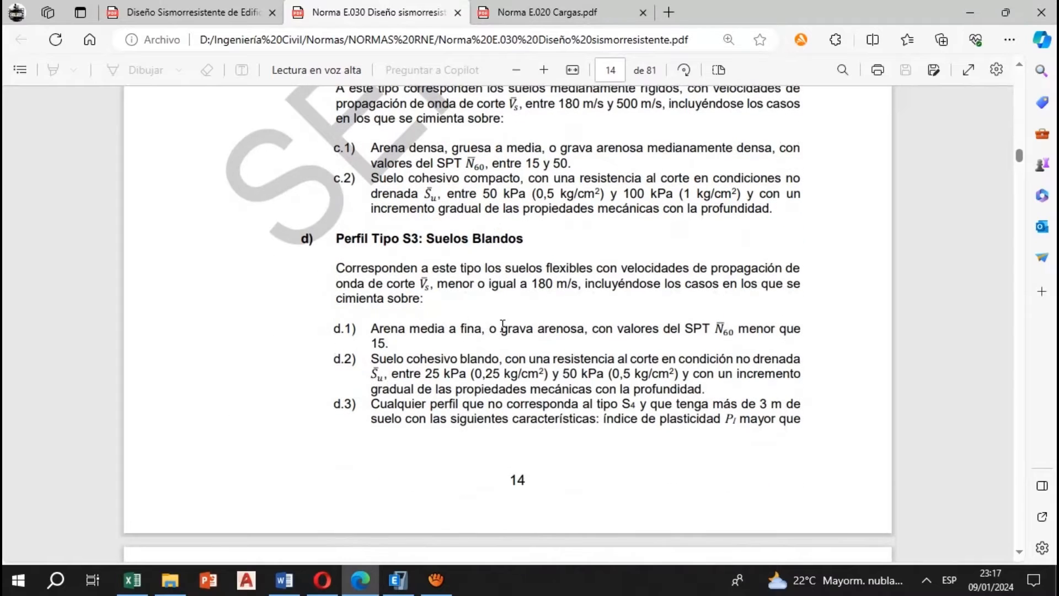
pyautogui.moveTo(428, 238); pyautogui.dragTo(521, 241)
pyautogui.click(524, 294)
pyautogui.scroll(-5, 469, 305)
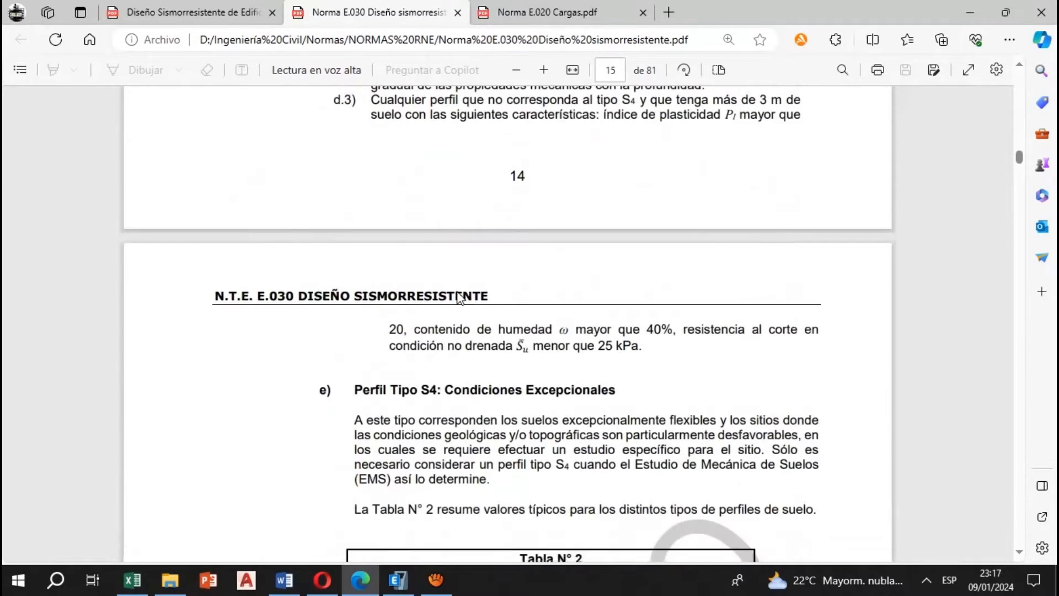
pyautogui.scroll(-2, 470, 305)
pyautogui.moveTo(481, 160); pyautogui.dragTo(629, 165)
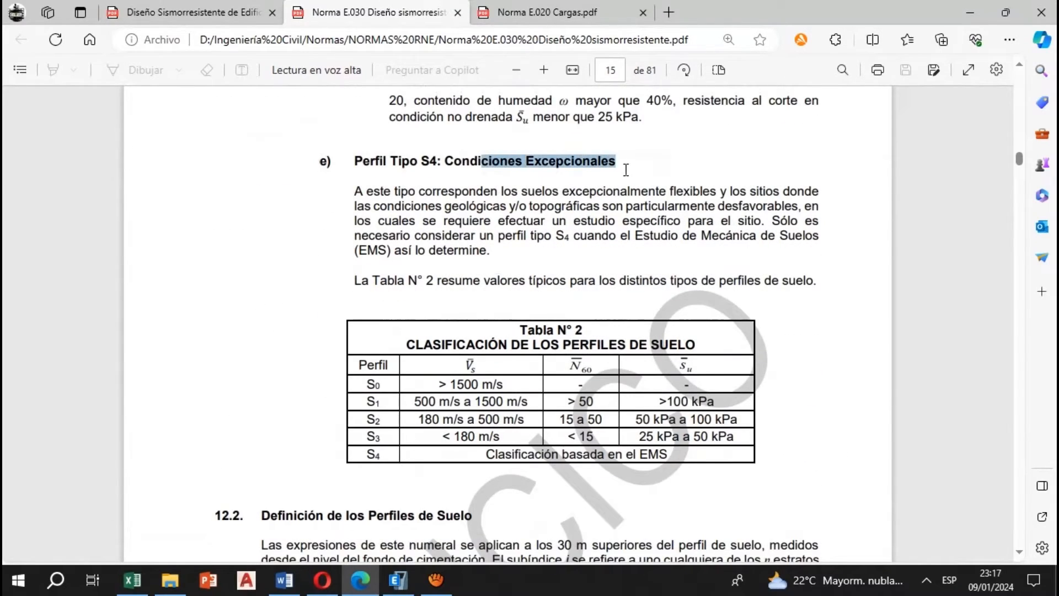
pyautogui.click(543, 228)
# Recheck the S2 intermediate soil description and look up its factor for zone Z3 in Tabla N° 3
pyautogui.scroll(10, 543, 227)
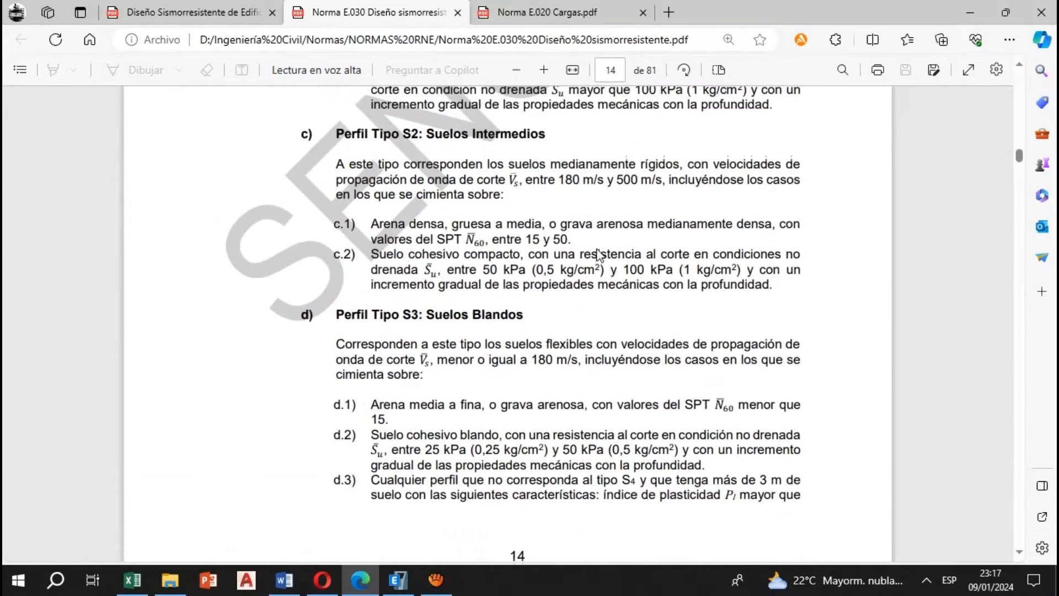
pyautogui.scroll(1, 608, 265)
pyautogui.moveTo(427, 362); pyautogui.dragTo(546, 362)
pyautogui.scroll(-14, 452, 394)
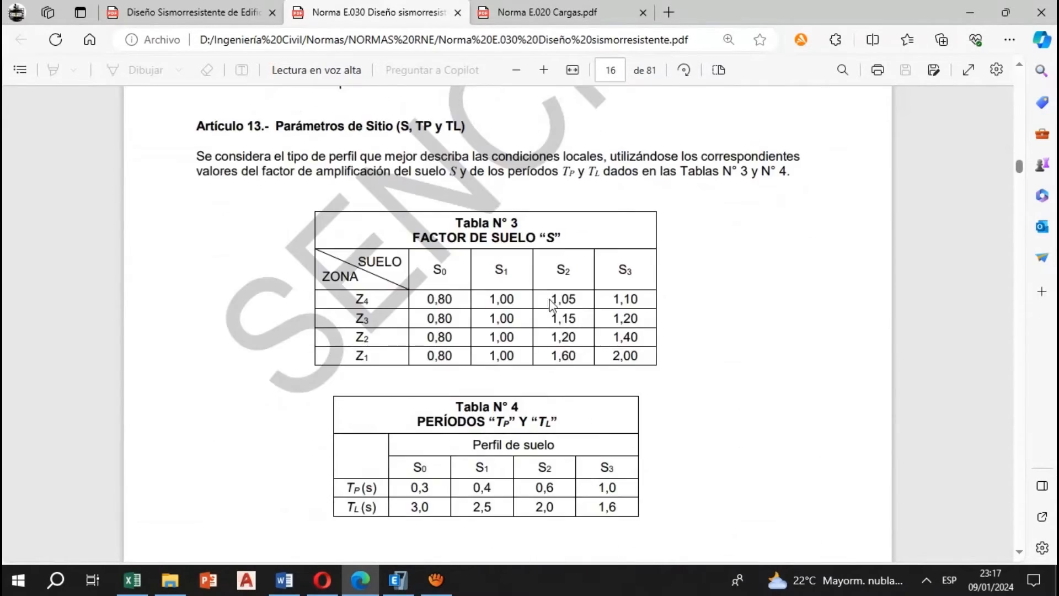
pyautogui.moveTo(356, 326); pyautogui.dragTo(370, 322)
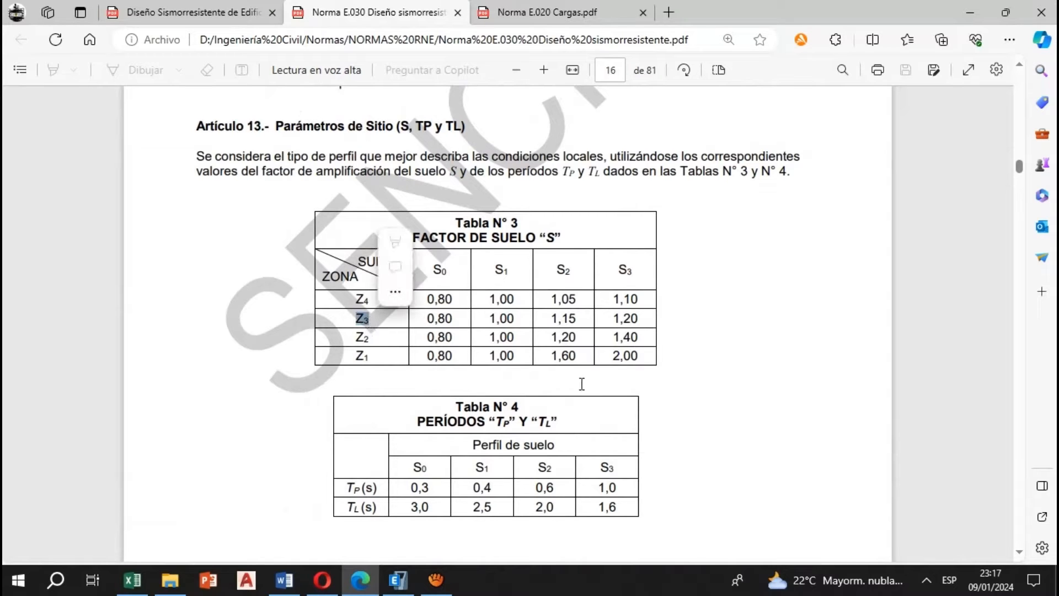
pyautogui.click(578, 368)
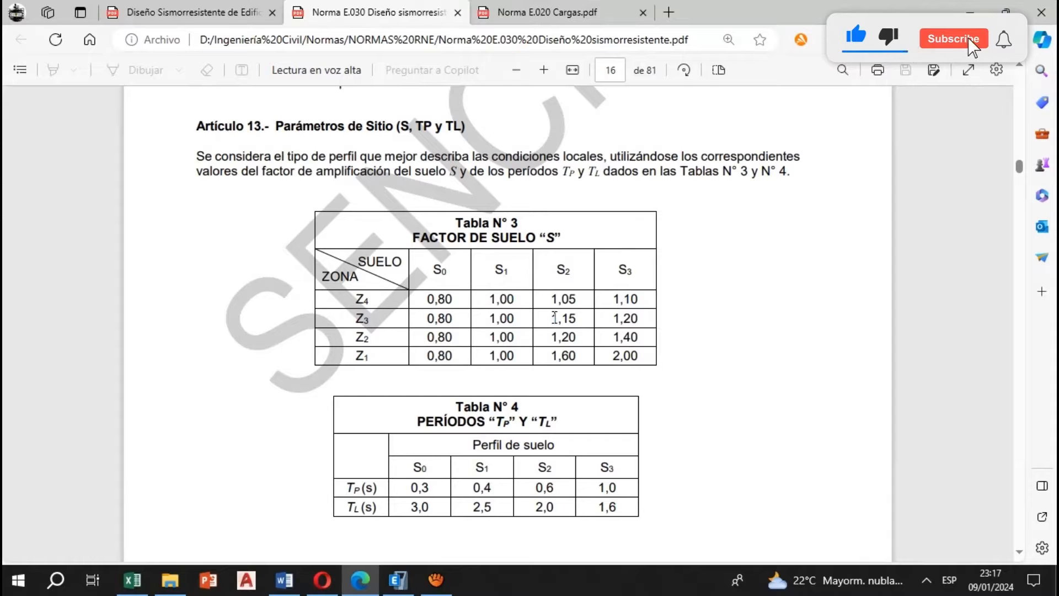
pyautogui.moveTo(551, 319); pyautogui.dragTo(578, 318)
# Switch back to Excel, set the initial S factor to 1.15 and label it S2
pyautogui.click(133, 579)
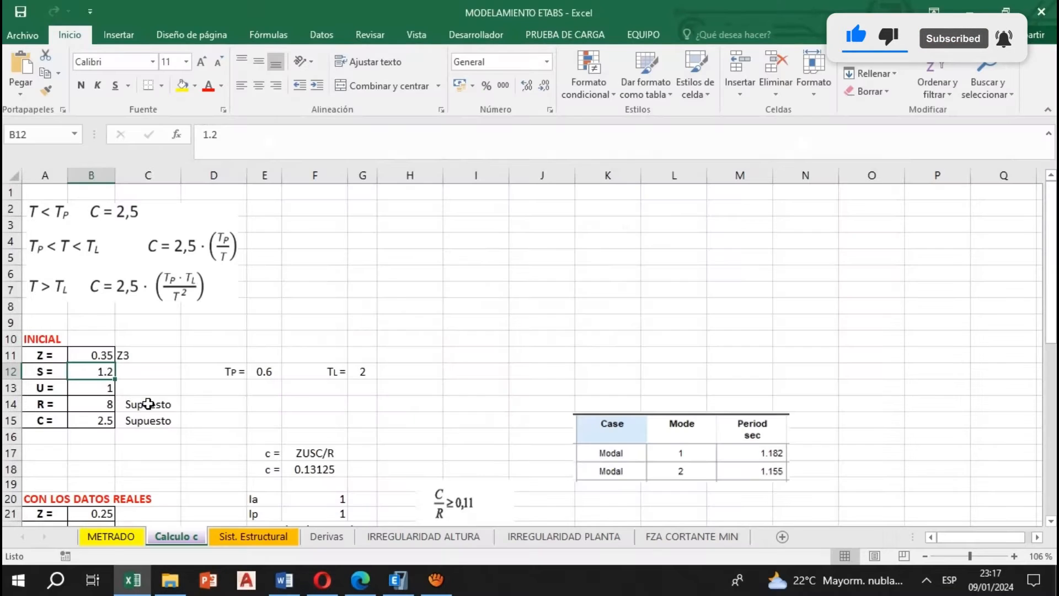
pyautogui.write('1.15')
pyautogui.press('Tab')
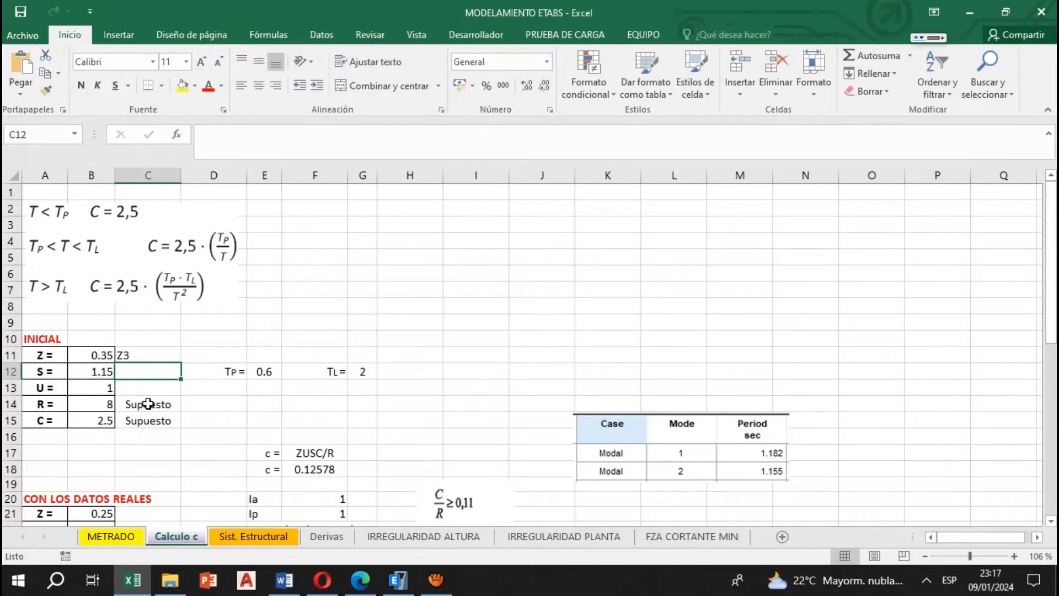
pyautogui.write('S2')
pyautogui.press('Return')
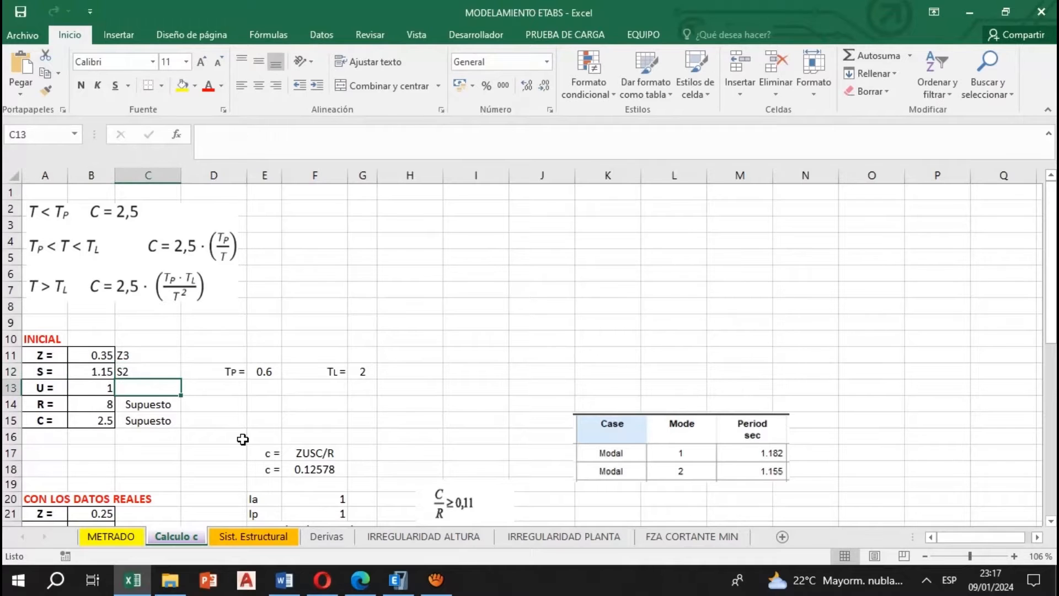
# Look up the use factor U by building category in Tabla N° 5 of Norma E.030
pyautogui.click(90, 387)
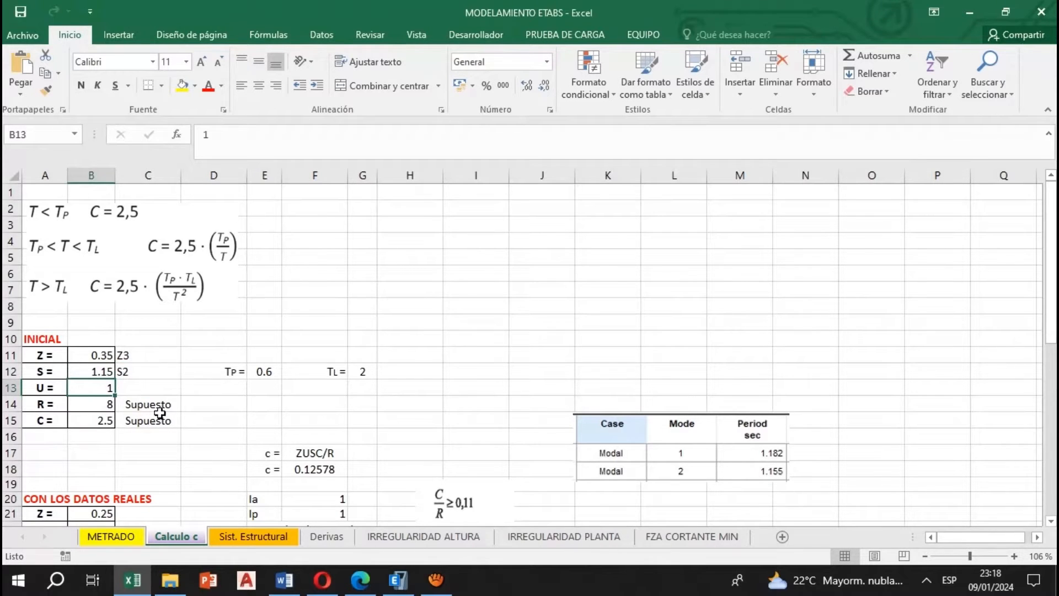
pyautogui.click(359, 579)
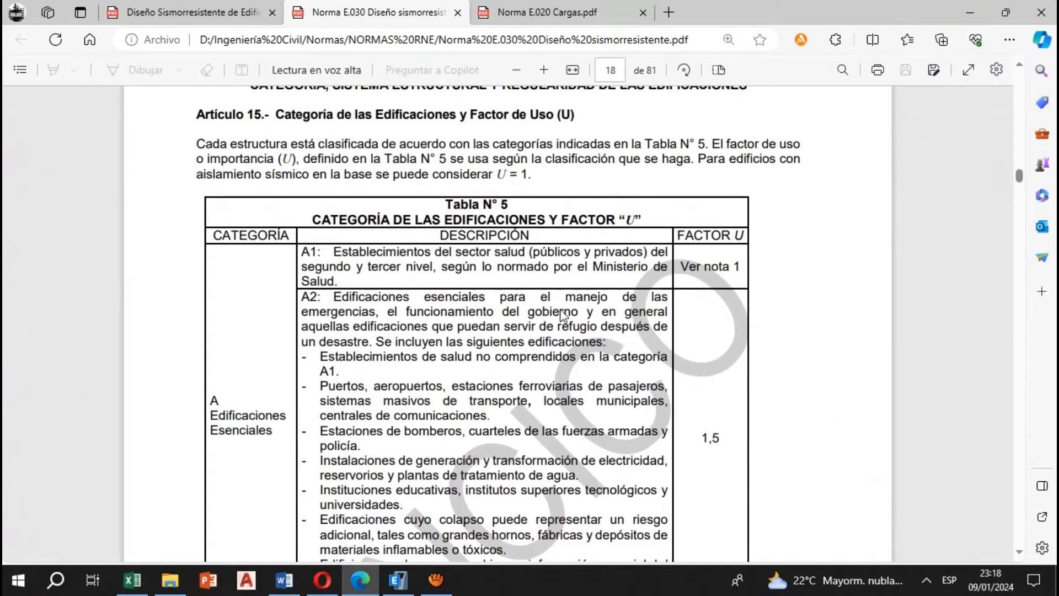
pyautogui.scroll(-7, 556, 305)
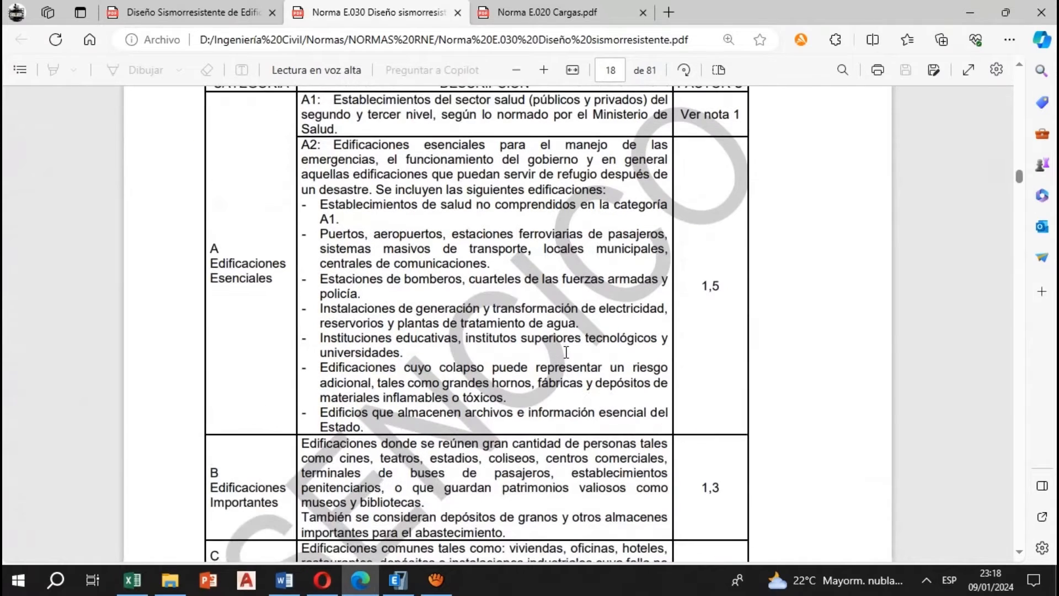
pyautogui.scroll(7, 571, 359)
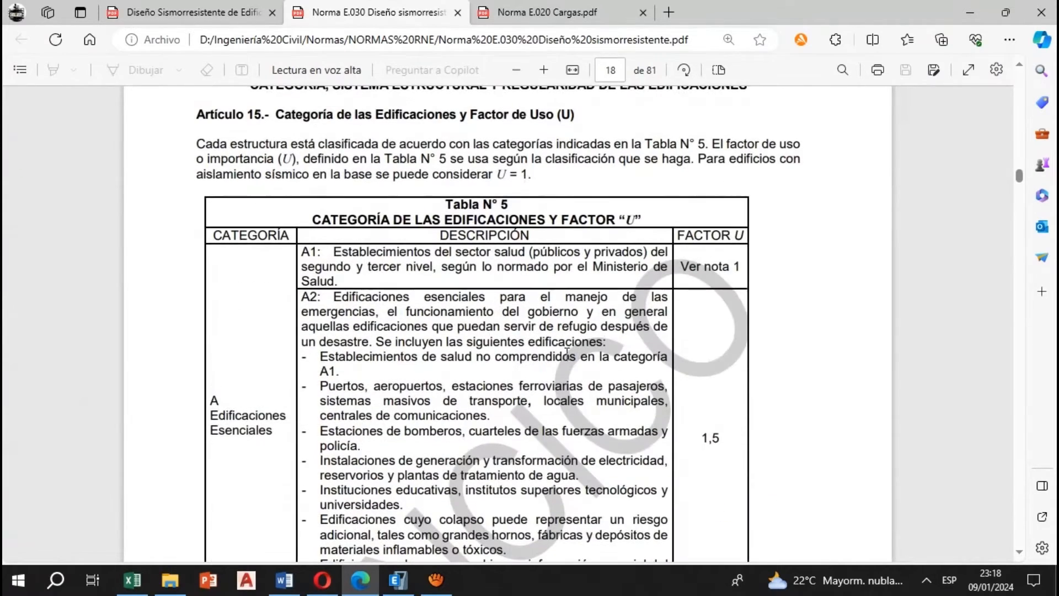
pyautogui.scroll(-4, 386, 301)
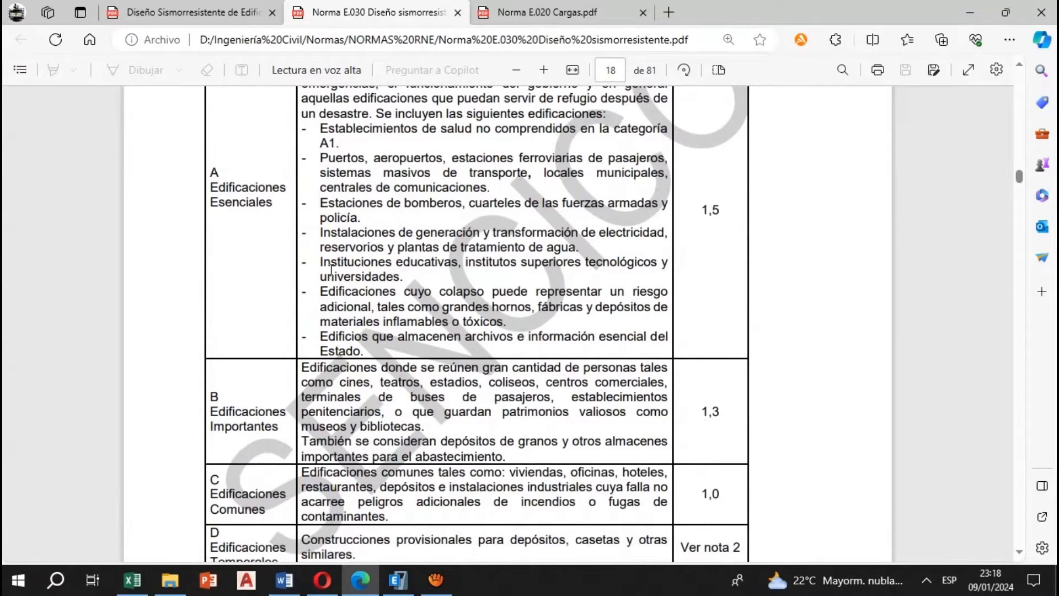
pyautogui.scroll(-2, 295, 243)
pyautogui.scroll(2, 283, 283)
pyautogui.scroll(-3, 261, 276)
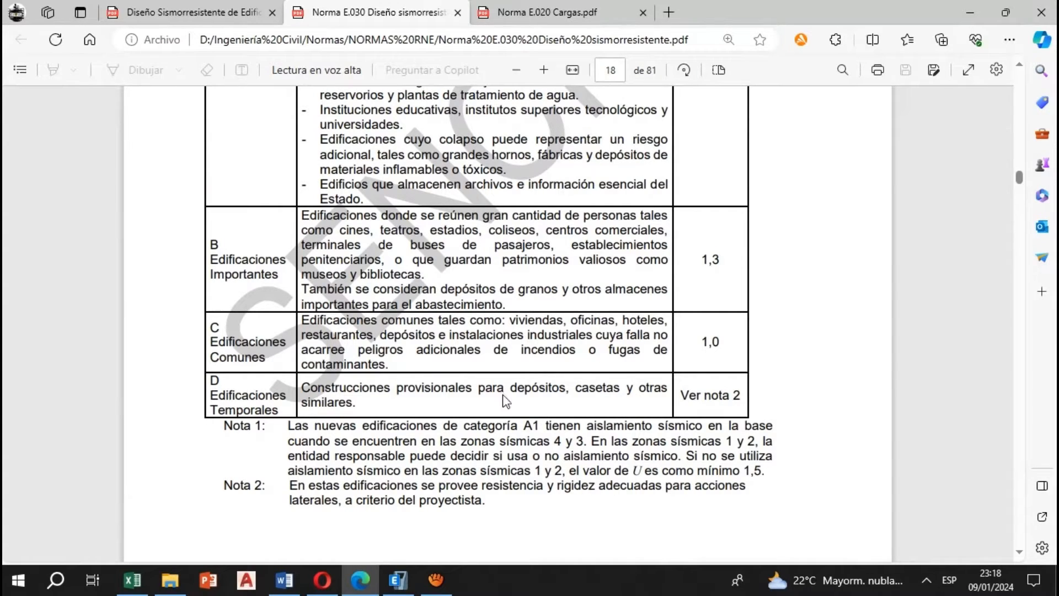
# Examine the category C common buildings description and its use factor in Tabla N° 5
pyautogui.moveTo(305, 319); pyautogui.dragTo(666, 326)
pyautogui.click(497, 346)
pyautogui.moveTo(572, 321); pyautogui.dragTo(618, 321)
pyautogui.click(591, 342)
pyautogui.scroll(1, 742, 283)
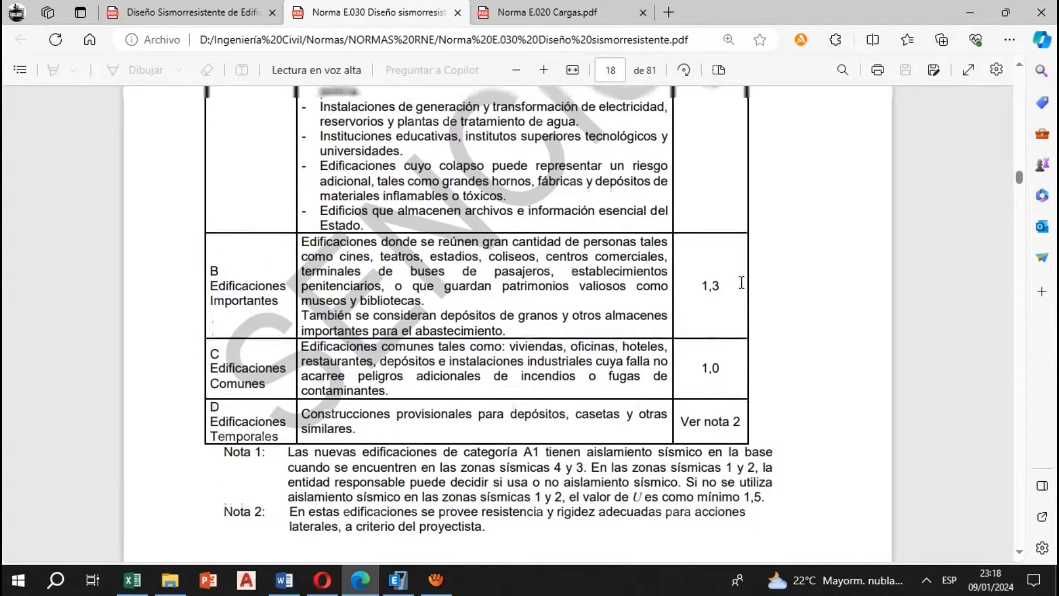
# Switch back to Excel after rechecking category C in Tabla N° 5 and label the initial U factor as Oficinas
pyautogui.scroll(6, 741, 283)
pyautogui.scroll(-8, 714, 300)
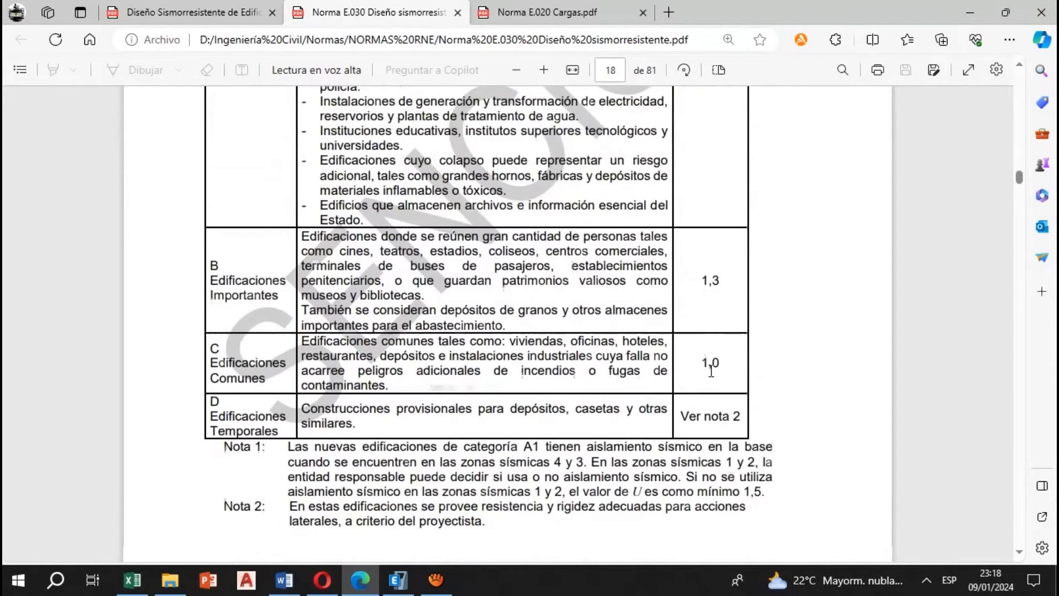
pyautogui.hotkey('alt', 'Tab')
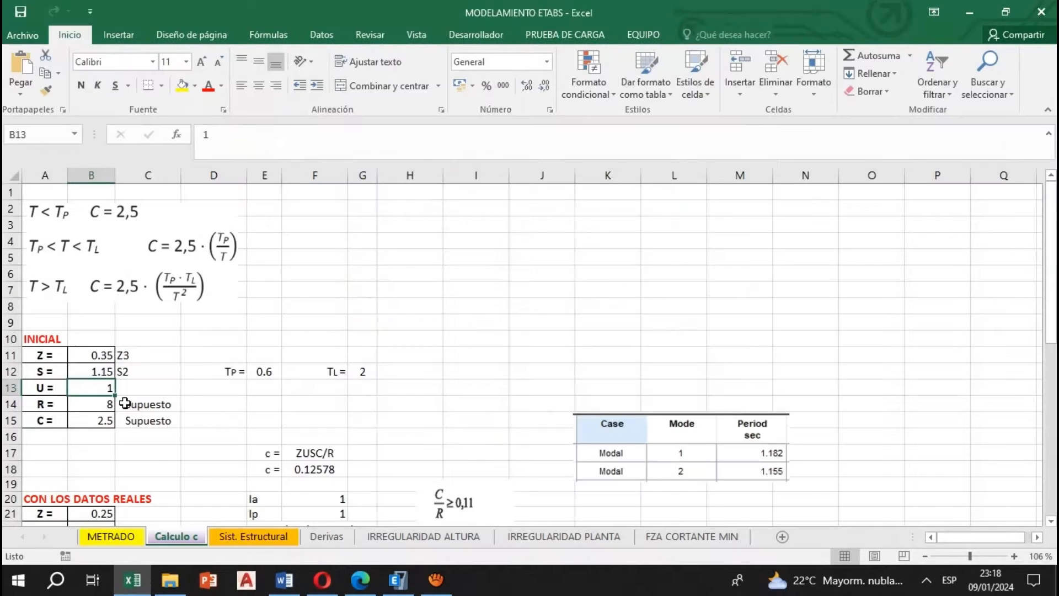
pyautogui.click(155, 388)
pyautogui.write('O')
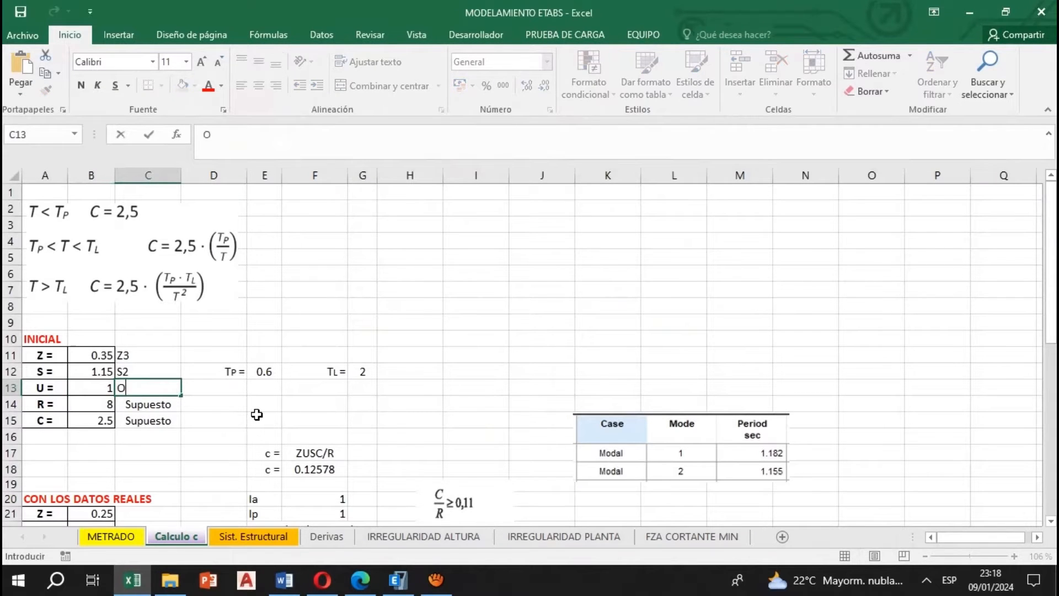
pyautogui.write('ficinas')
pyautogui.press('Return')
pyautogui.press('Left')
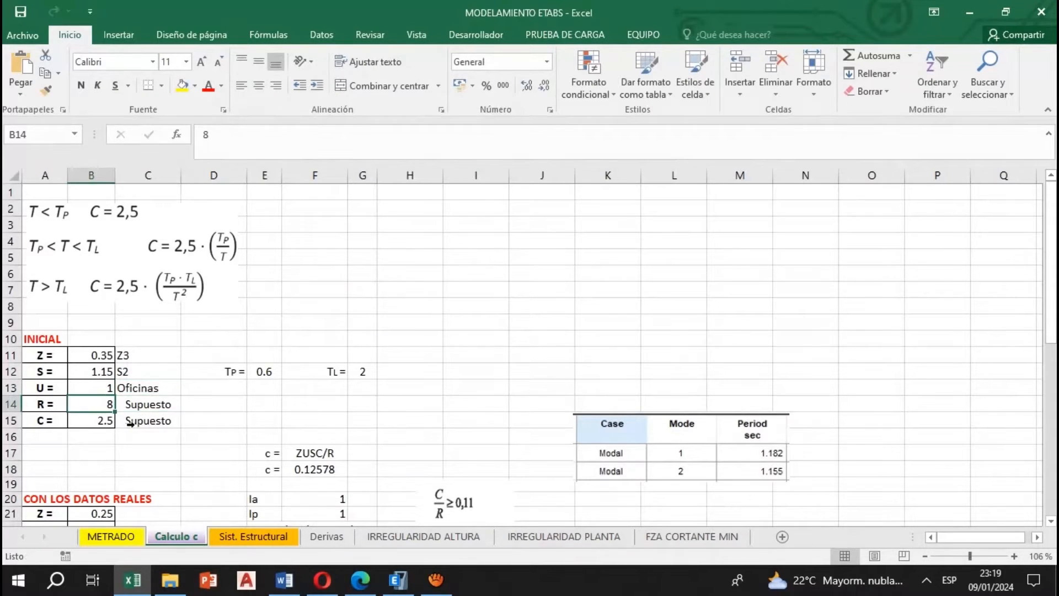
# Switch to the Norma E.030 PDF and look up the basic reduction coefficients for reinforced concrete frame and dual systems in Tabla N° 7
pyautogui.click(360, 579)
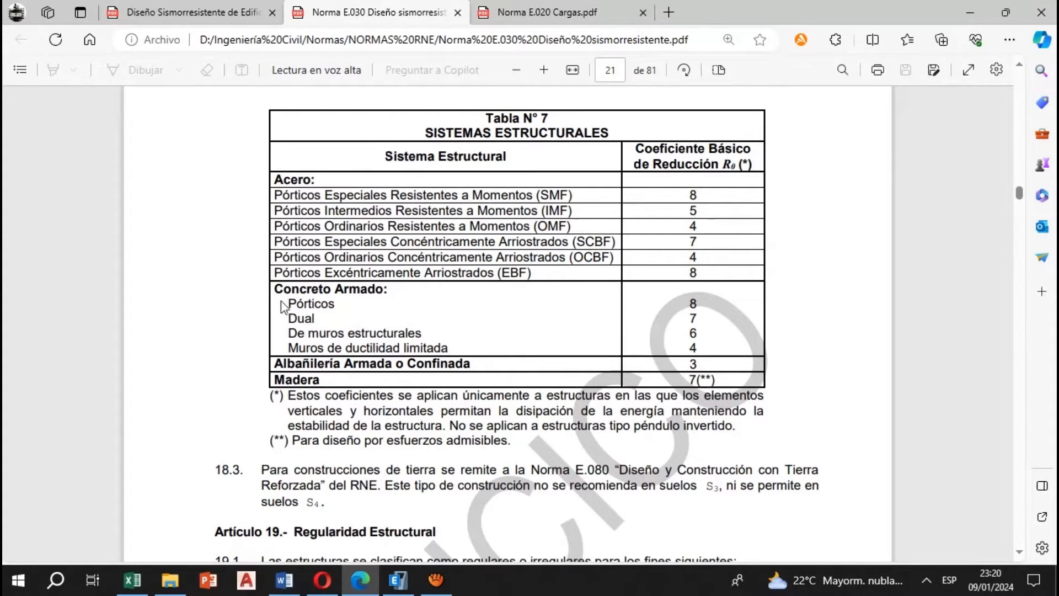
pyautogui.moveTo(281, 301); pyautogui.dragTo(352, 303)
pyautogui.click(342, 321)
pyautogui.moveTo(289, 319); pyautogui.dragTo(328, 334)
pyautogui.click(319, 353)
pyautogui.click(688, 321)
# Switch to Excel and review the assumed initial R and C values on the Calculo c sheet
pyautogui.hotkey('alt', 'Tab')
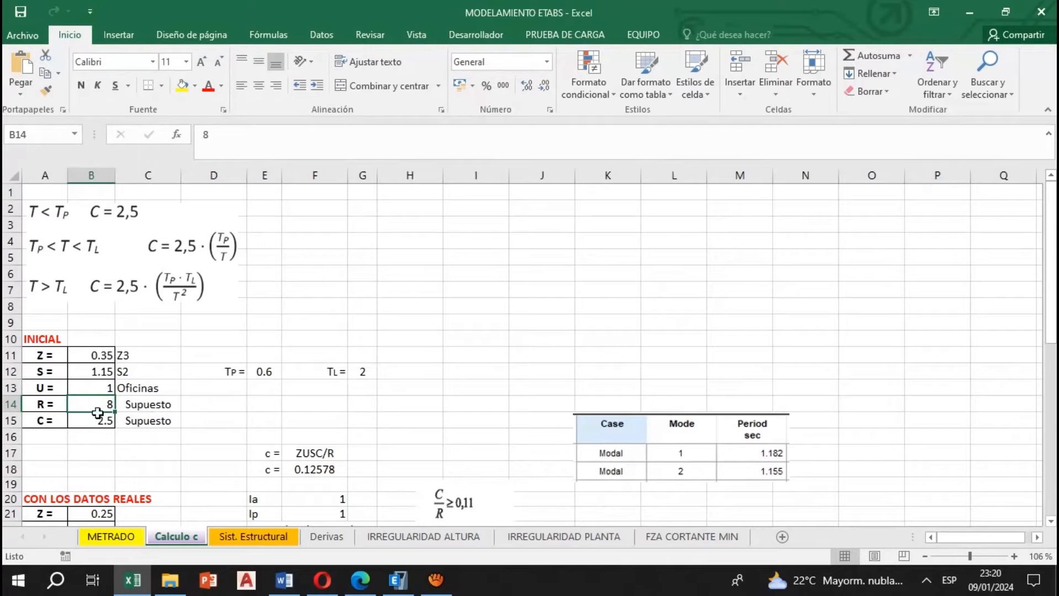
pyautogui.press('Down')
pyautogui.press('Right')
pyautogui.press('Up')
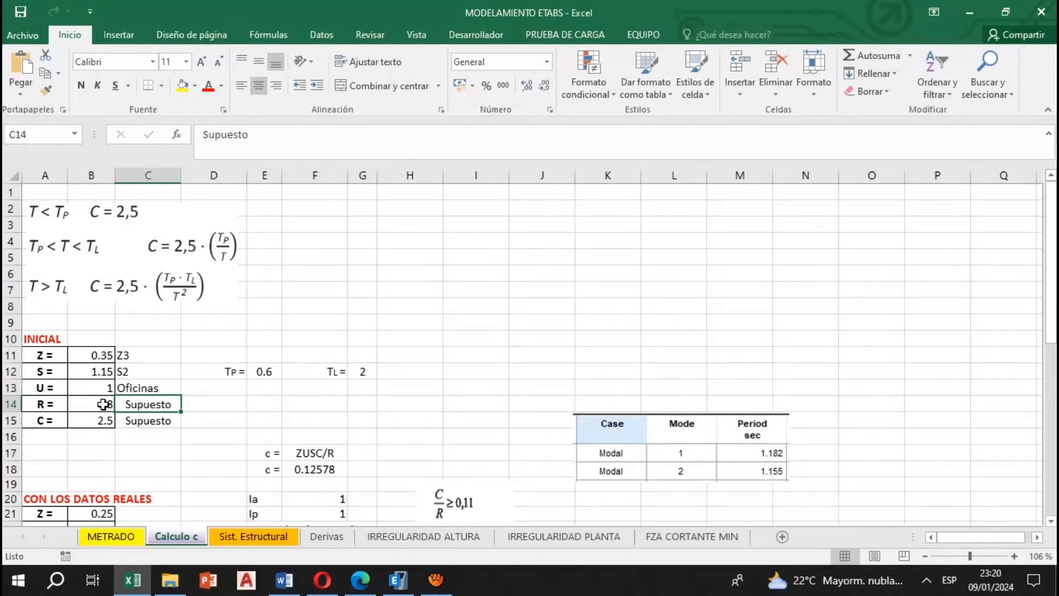
pyautogui.click(105, 421)
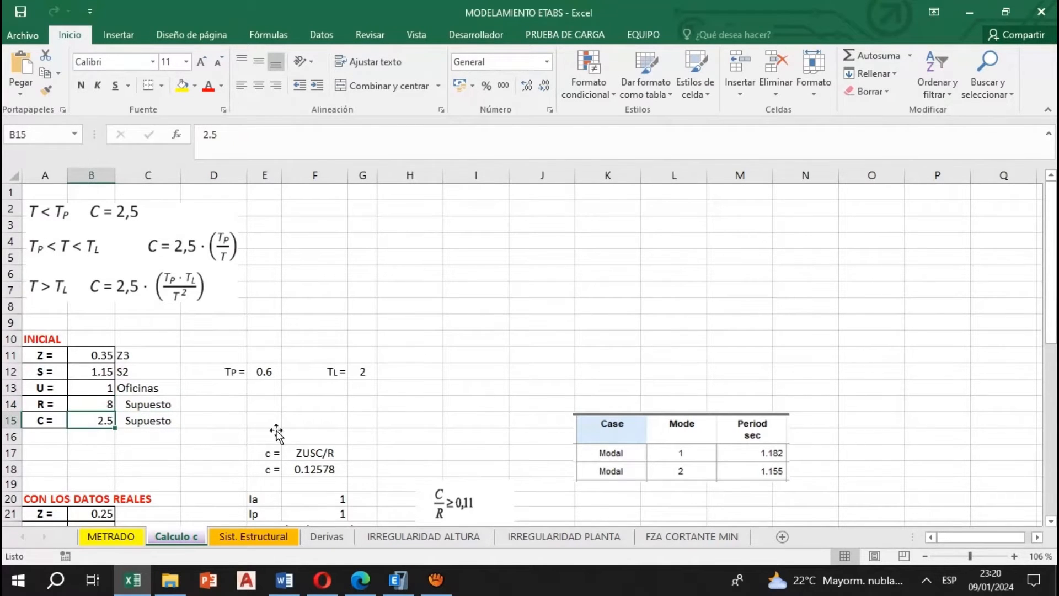
# Switch to the Norma E.030 PDF and read the seismic amplification factor C expressions in Artículo 14
pyautogui.hotkey('alt', 'Tab')
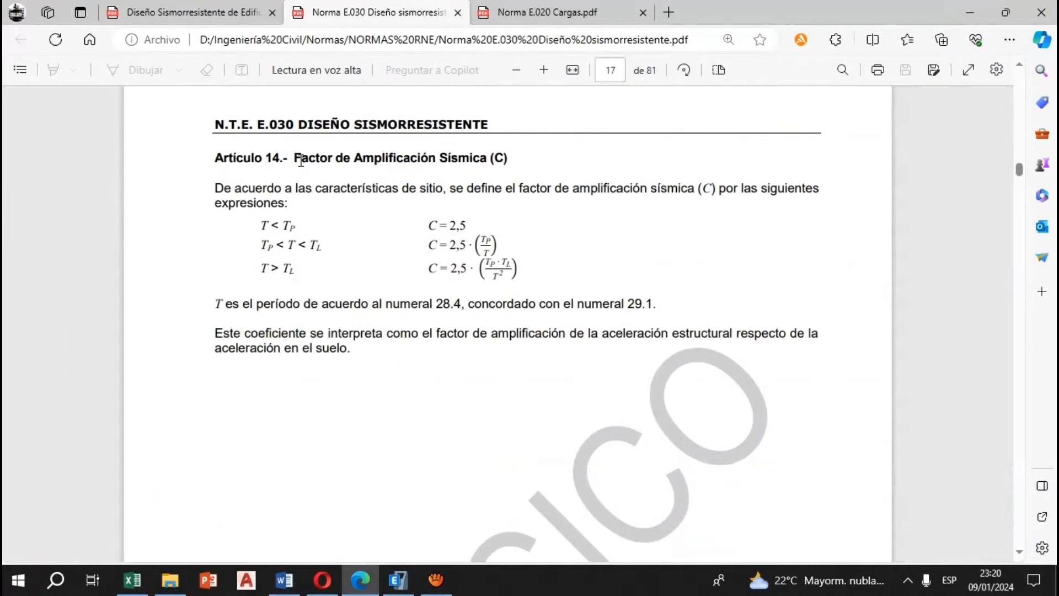
pyautogui.moveTo(294, 159); pyautogui.dragTo(508, 160)
pyautogui.click(472, 194)
pyautogui.doubleClick(288, 226)
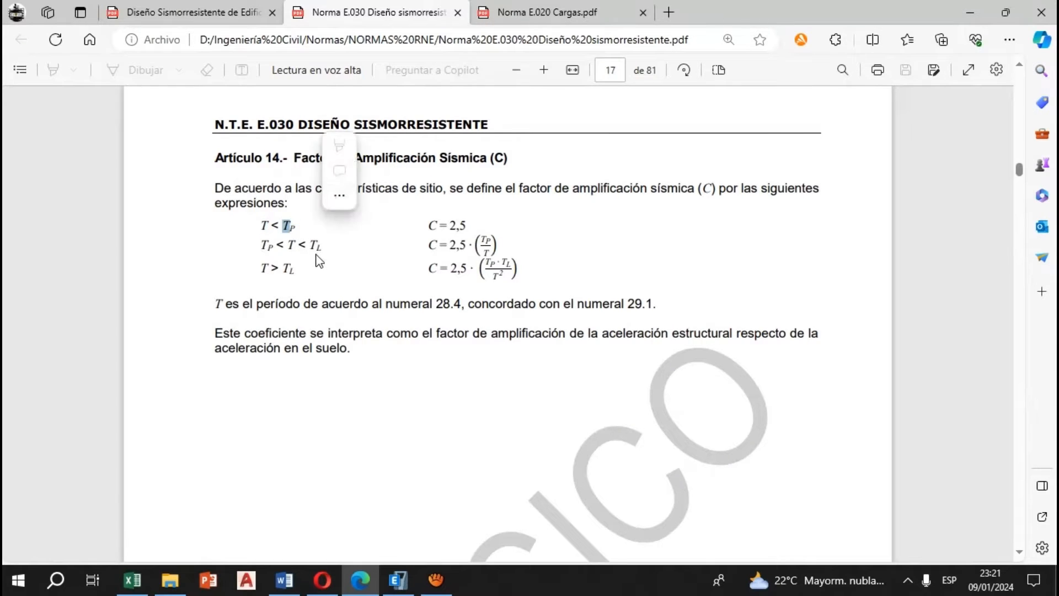
pyautogui.click(353, 269)
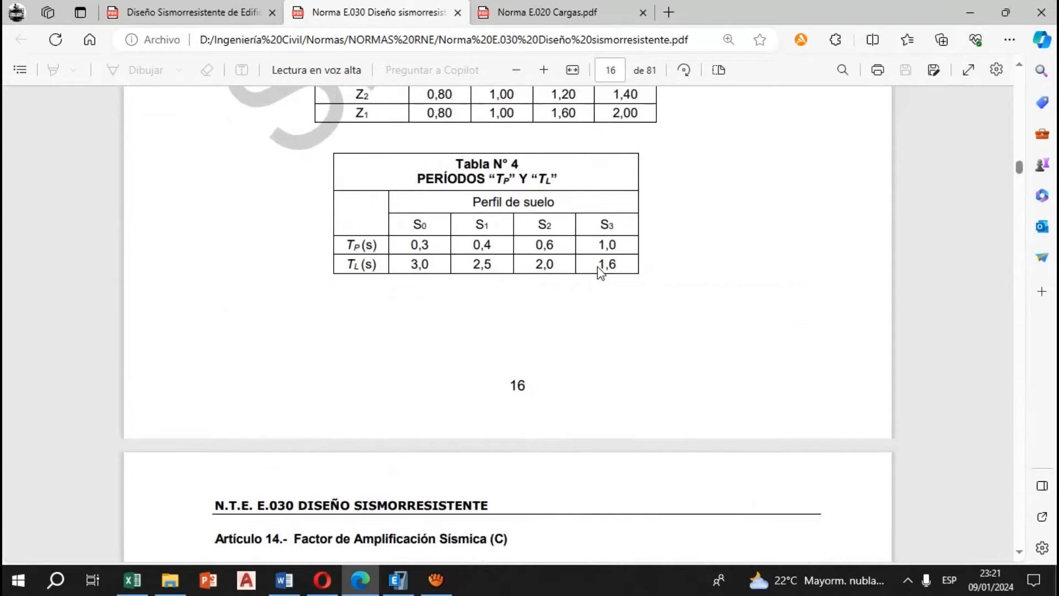
# Look up the TP and TL periods for soil profile S2 in Tabla N° 4
pyautogui.scroll(1, 485, 234)
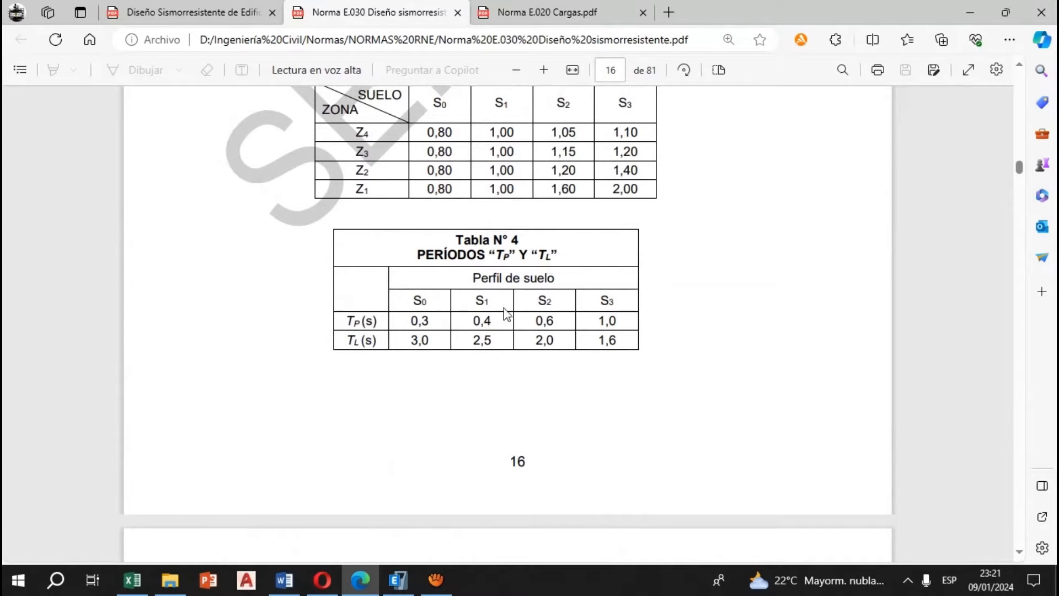
pyautogui.doubleClick(544, 301)
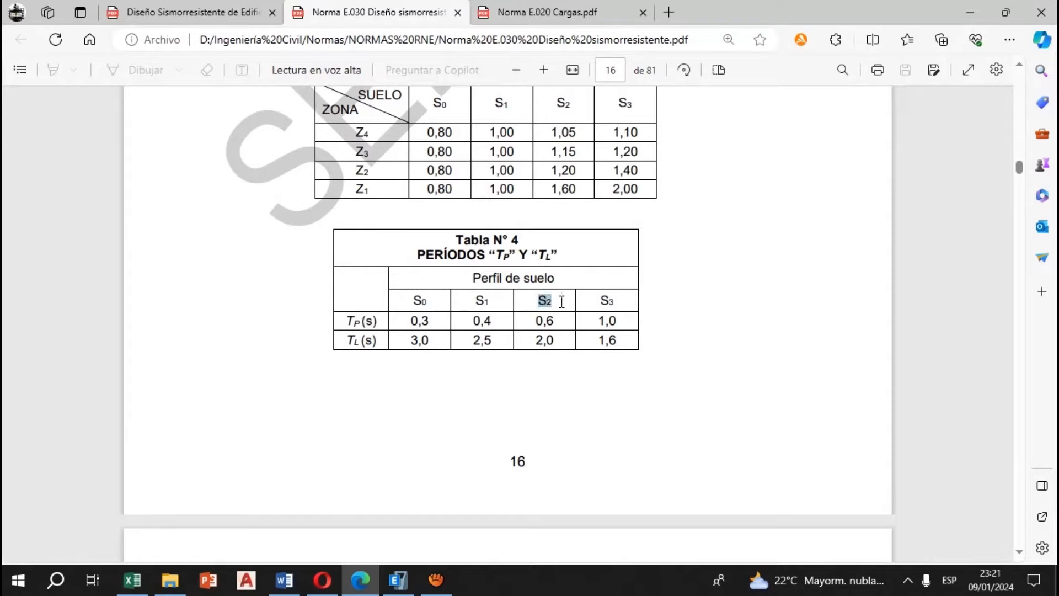
pyautogui.click(538, 326)
pyautogui.moveTo(525, 325); pyautogui.dragTo(571, 346)
# Switch to Excel and check the TP and TL values entered on the Calculo c sheet
pyautogui.click(133, 579)
pyautogui.click(273, 373)
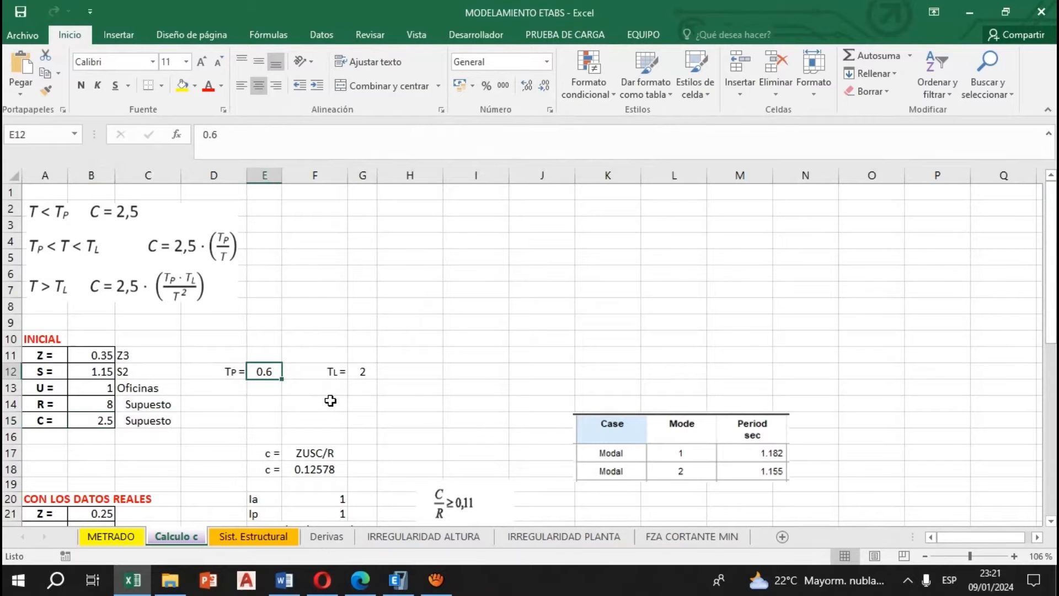
pyautogui.click(365, 373)
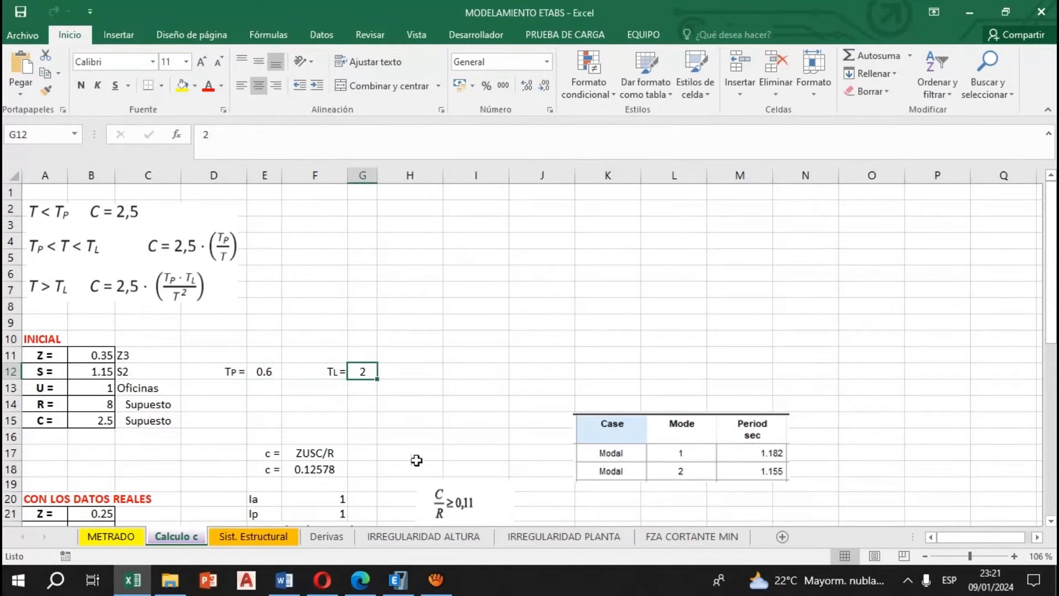
# Switch to the Norma E.030 PDF and examine the fundamental vibration period formula in section 28.4.1
pyautogui.click(360, 579)
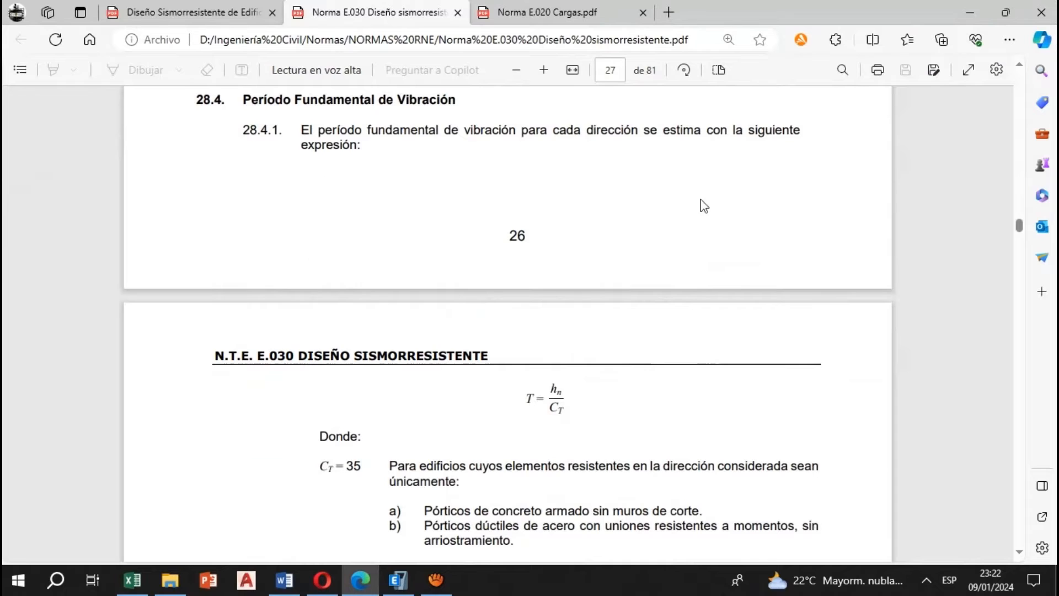
pyautogui.moveTo(195, 104); pyautogui.dragTo(227, 102)
pyautogui.moveTo(418, 356); pyautogui.dragTo(433, 356)
pyautogui.click(506, 420)
pyautogui.moveTo(528, 401); pyautogui.dragTo(572, 392)
pyautogui.click(542, 427)
pyautogui.click(551, 422)
pyautogui.click(535, 425)
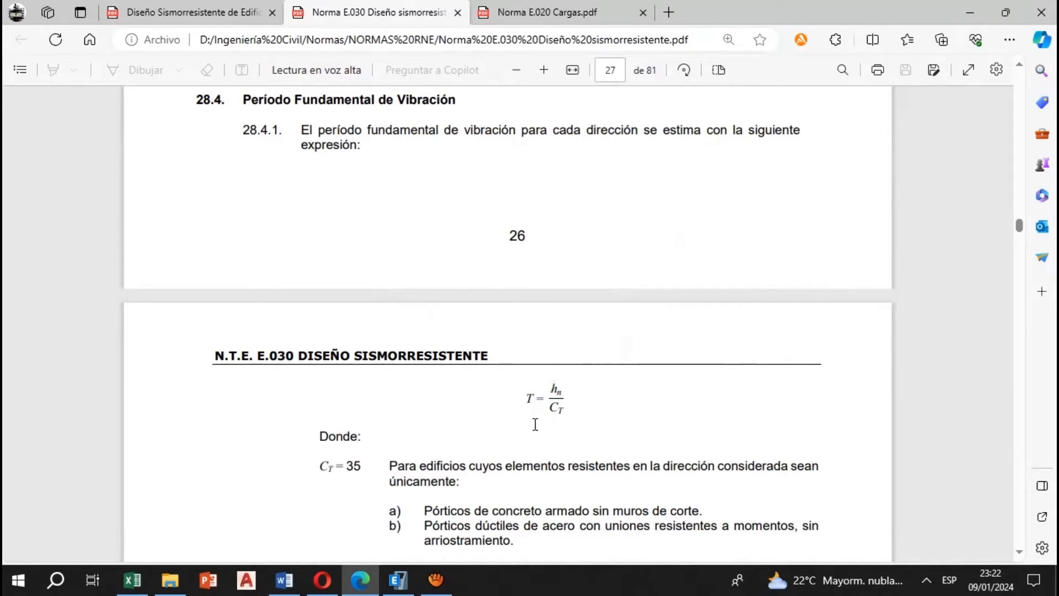
# Read which concrete and steel frame buildings use the CT = 35 coefficient in the period formula
pyautogui.scroll(-3, 544, 428)
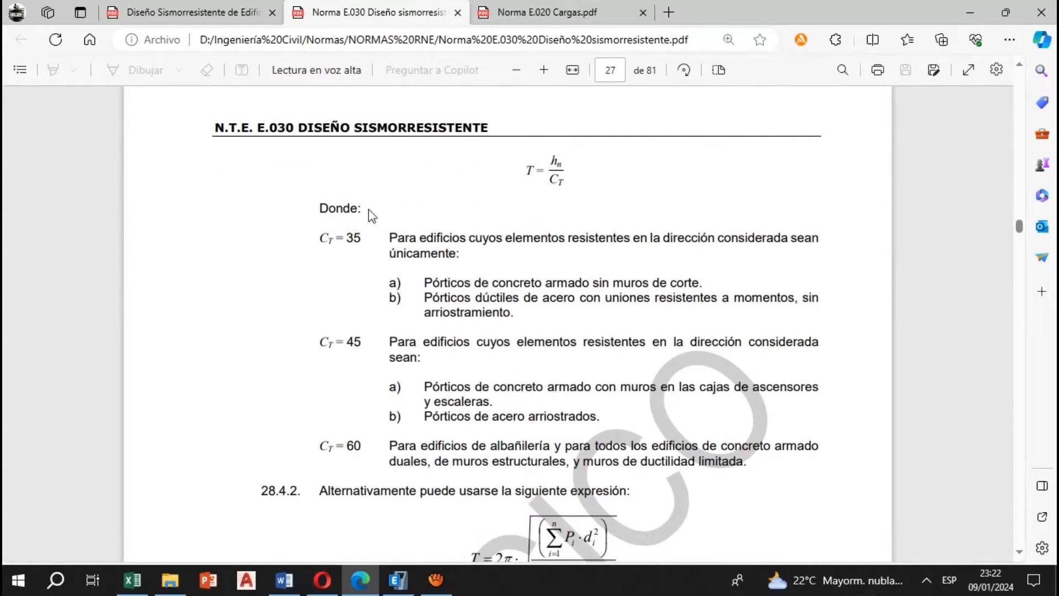
pyautogui.moveTo(318, 238); pyautogui.dragTo(363, 239)
pyautogui.click(355, 264)
pyautogui.moveTo(540, 249); pyautogui.dragTo(835, 246)
pyautogui.click(596, 263)
pyautogui.moveTo(444, 283); pyautogui.dragTo(704, 283)
pyautogui.click(600, 306)
pyautogui.moveTo(466, 303); pyautogui.dragTo(540, 318)
pyautogui.click(639, 324)
pyautogui.moveTo(712, 300); pyautogui.dragTo(830, 300)
pyautogui.click(651, 323)
pyautogui.moveTo(451, 318); pyautogui.dragTo(536, 313)
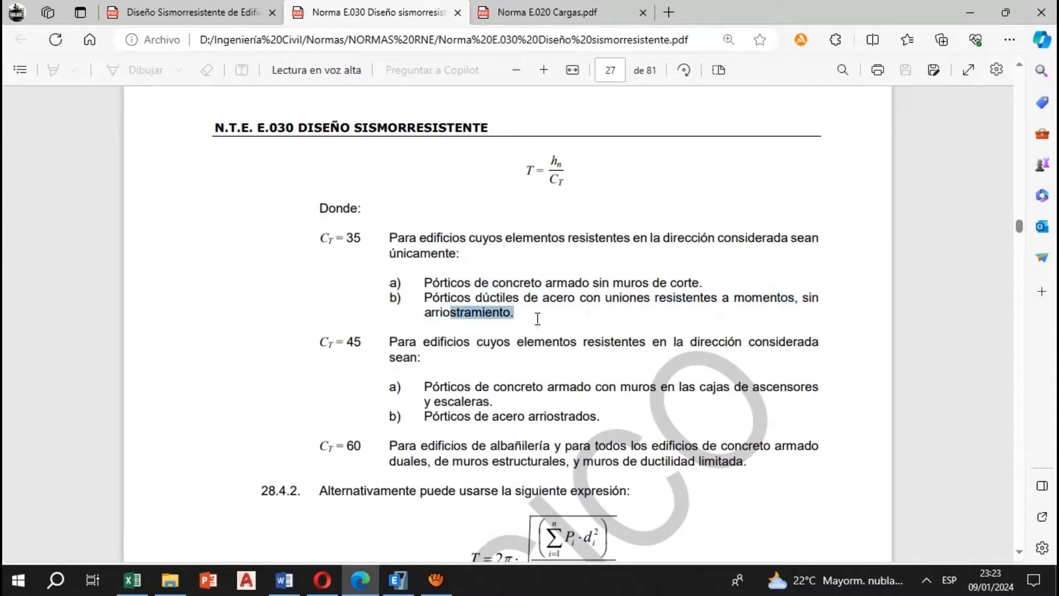
# Read the description of the buildings that use the CT = 45 coefficient
pyautogui.click(494, 333)
pyautogui.moveTo(441, 346); pyautogui.dragTo(820, 343)
pyautogui.click(536, 362)
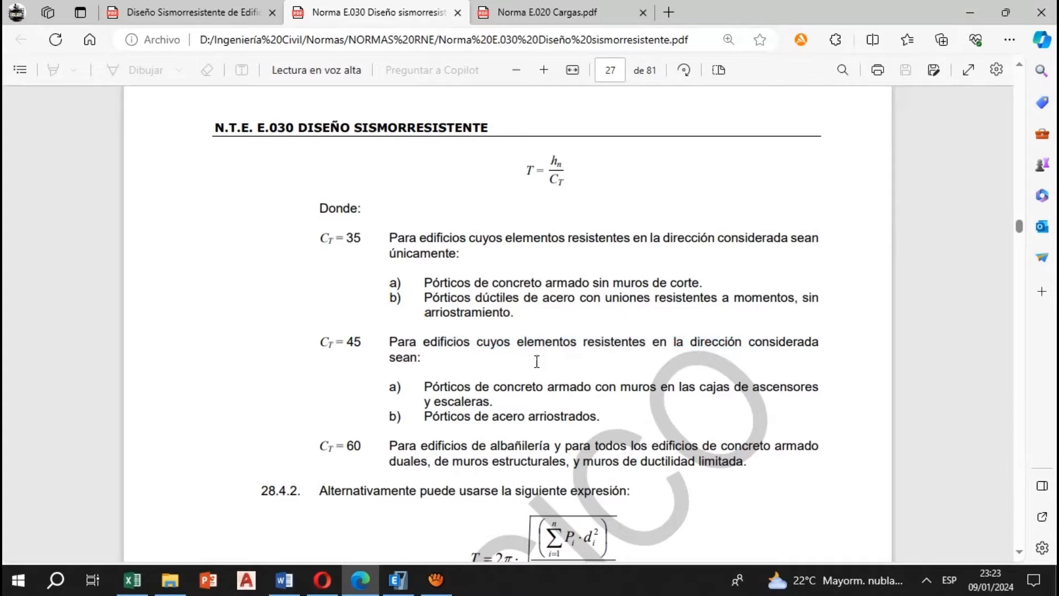
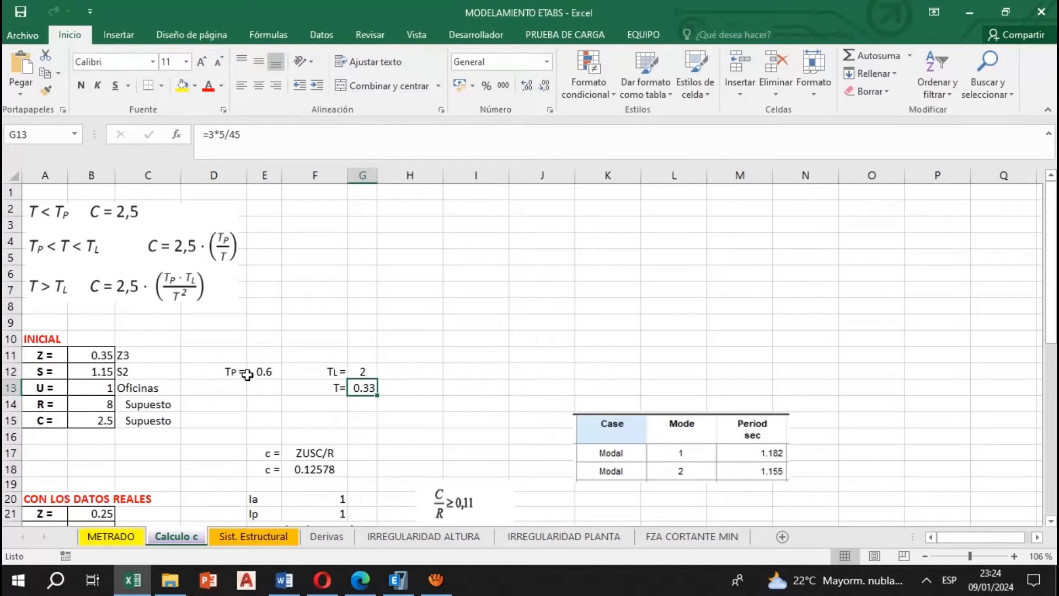
# Compare TP on the Calculo c sheet with the Article 14 conditions in the Norma E.030 PDF, and check the initial C value
pyautogui.click(264, 371)
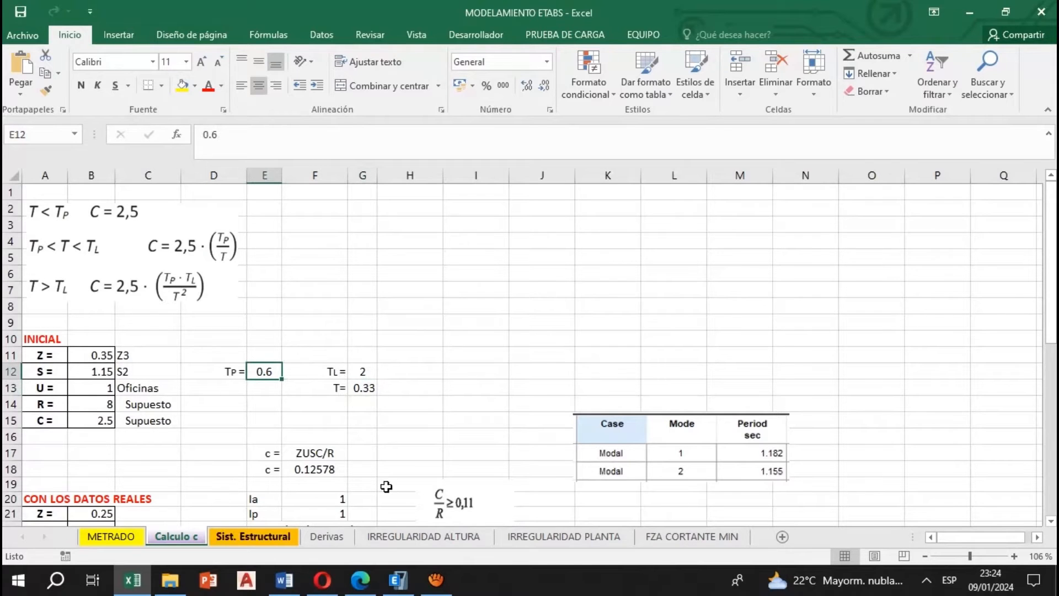
pyautogui.click(360, 579)
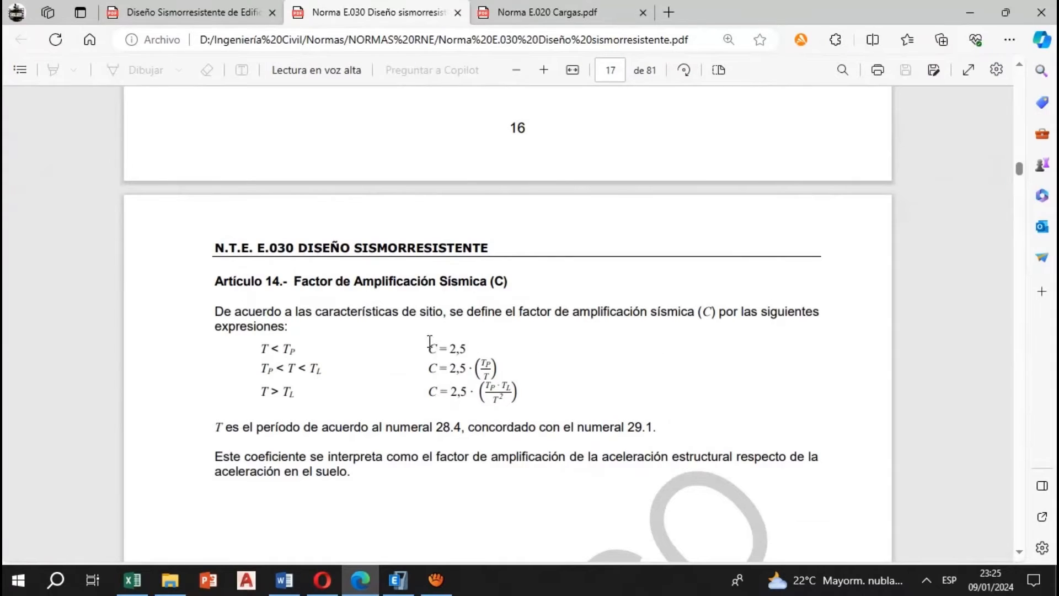
pyautogui.moveTo(430, 342); pyautogui.dragTo(494, 373)
pyautogui.click(450, 356)
pyautogui.click(132, 580)
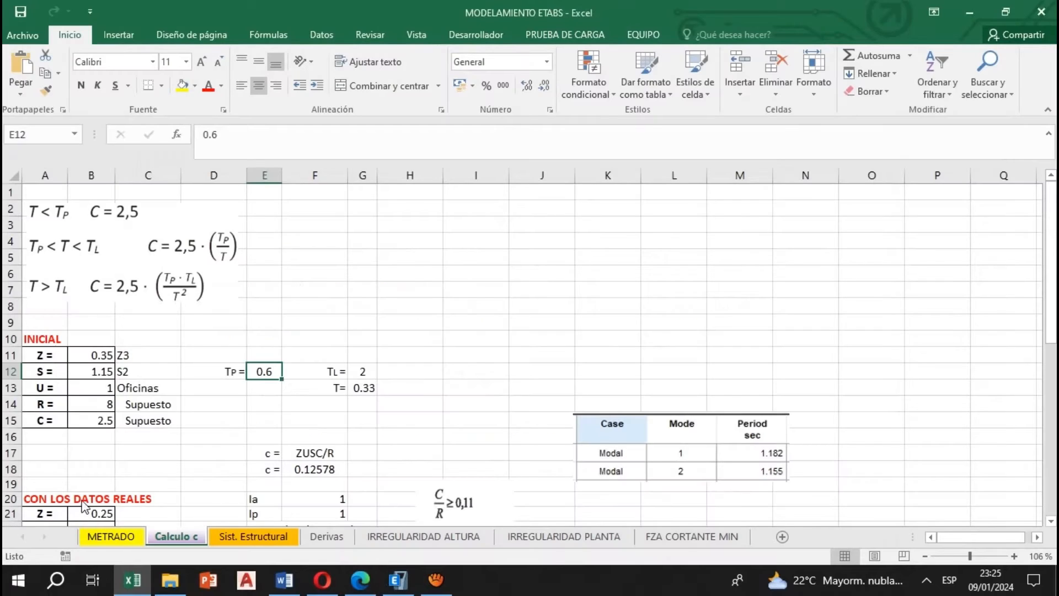
pyautogui.click(96, 420)
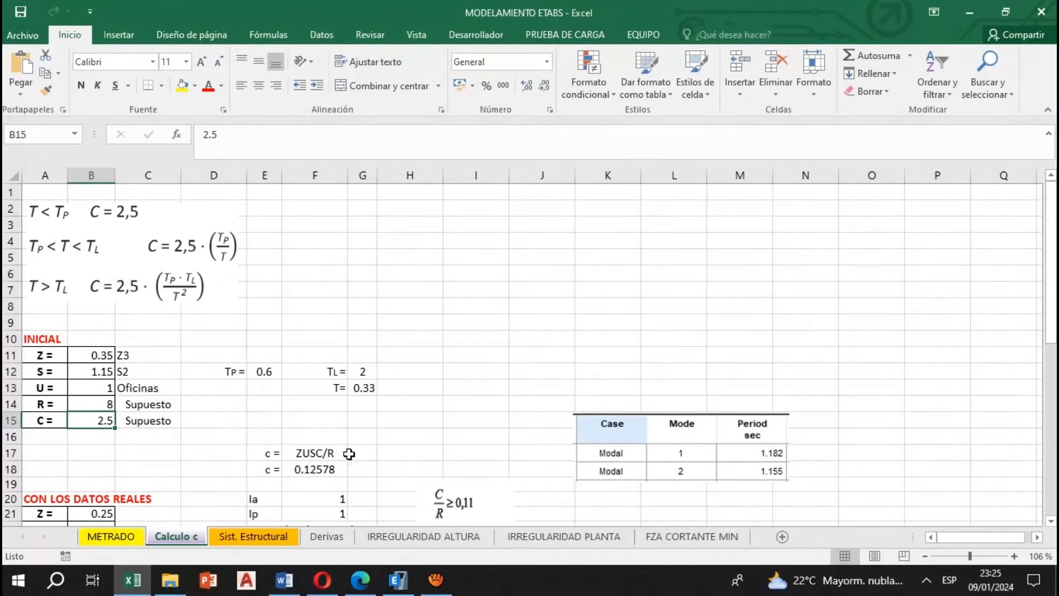
# Inspect the ZUSC/R formula that calculates the initial base shear coefficient on the Calculo c sheet
pyautogui.click(323, 469)
pyautogui.press('F2')
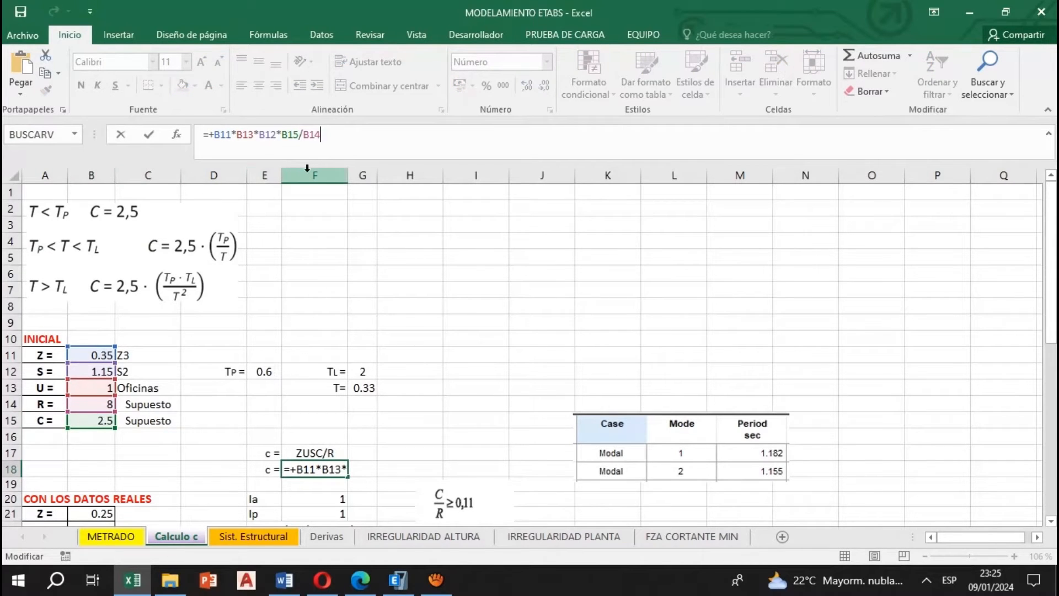
pyautogui.press('Return')
pyautogui.press('Up')
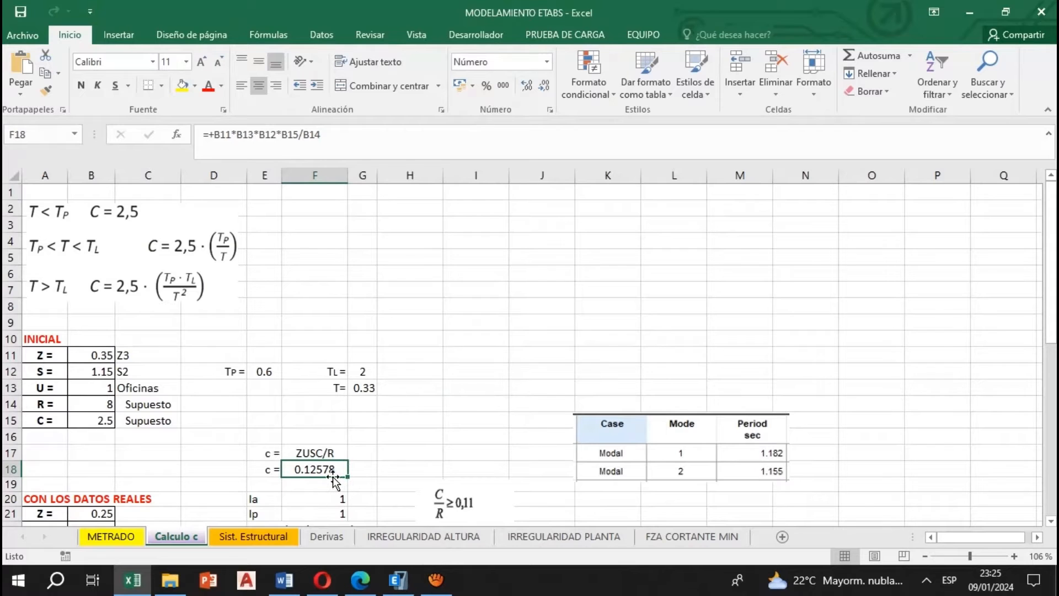
# Switch to ETABS and accept the Carga Sismo X lateral load with base shear coefficient 0.12578 and height exponent 1
pyautogui.click(394, 577)
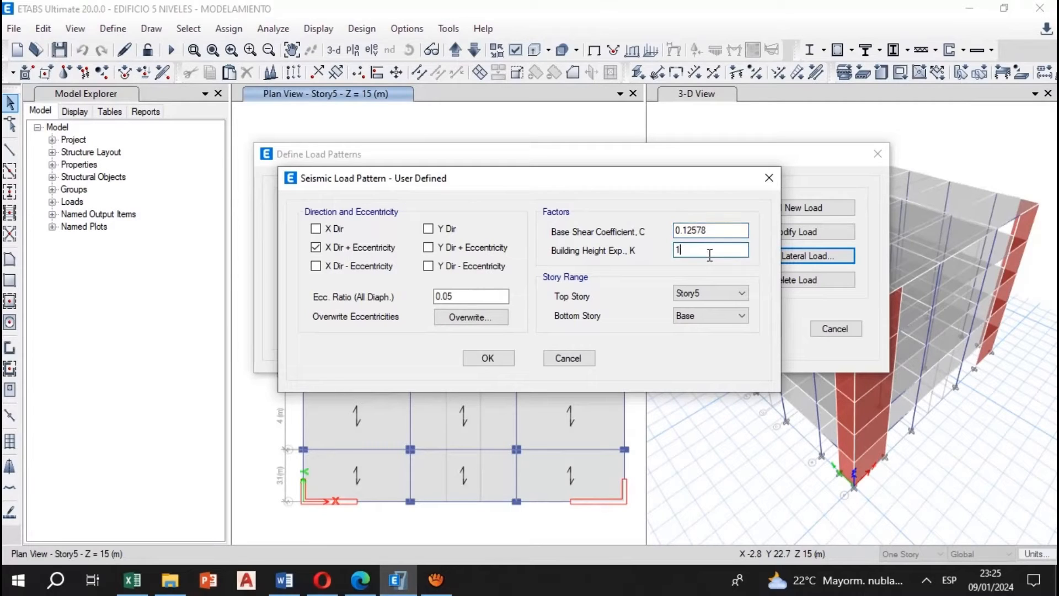
pyautogui.click(680, 249)
pyautogui.click(488, 358)
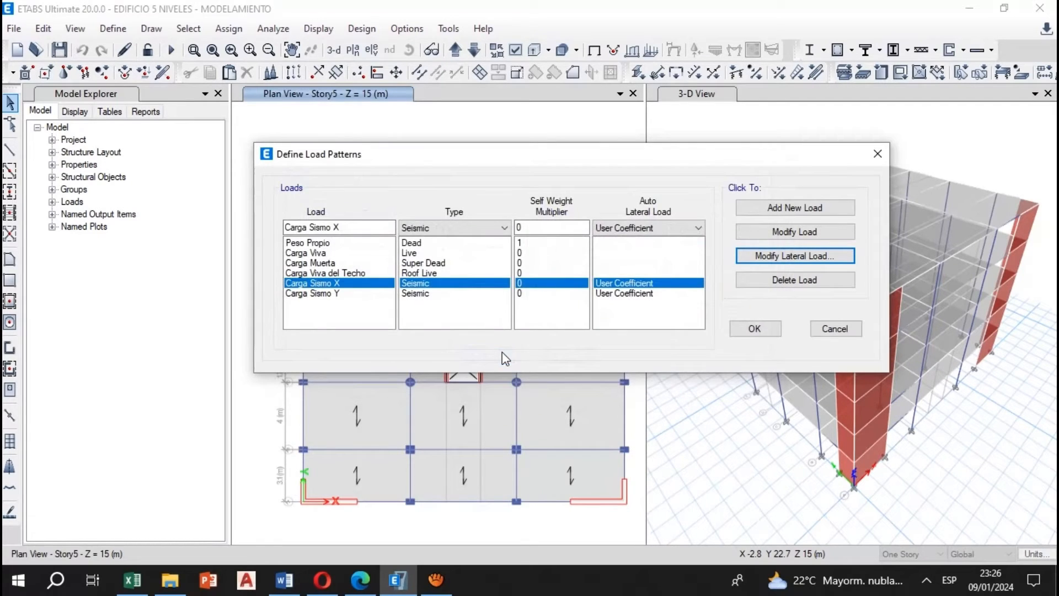
# Set the Carga Sismo Y lateral load to Y Dir + Eccentricity only, with base shear coefficient 0.12578, and accept the load patterns
pyautogui.click(428, 297)
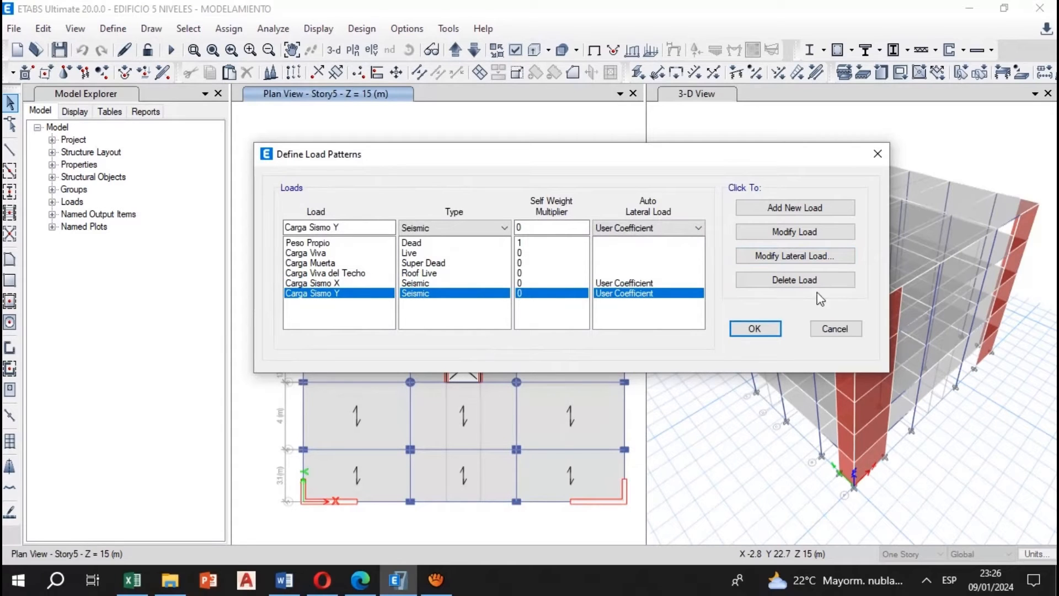
pyautogui.click(794, 257)
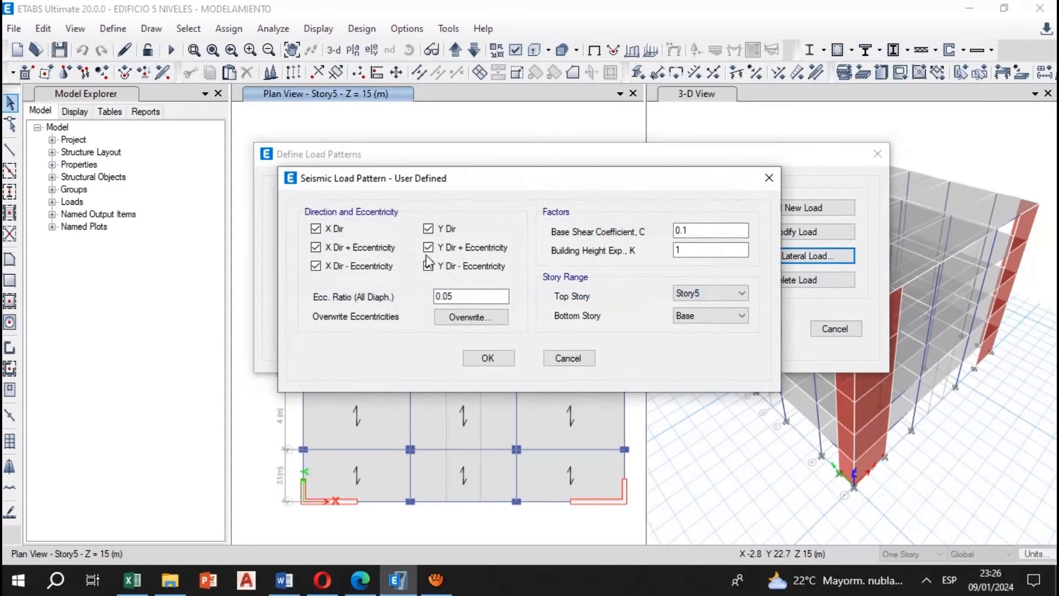
pyautogui.click(341, 232)
pyautogui.click(444, 229)
pyautogui.click(707, 233)
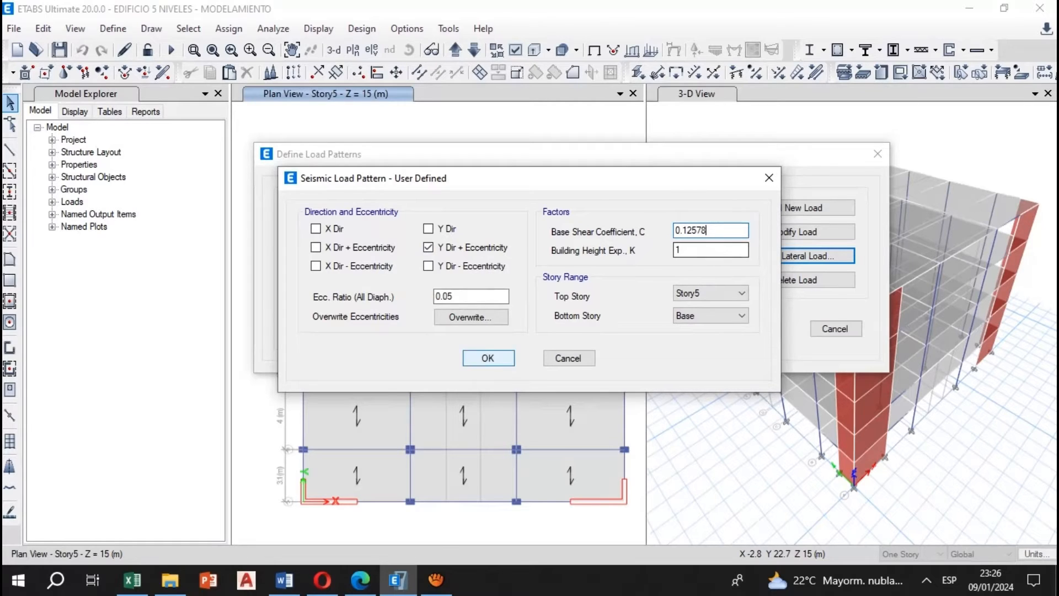
pyautogui.click(488, 358)
pyautogui.press('Return')
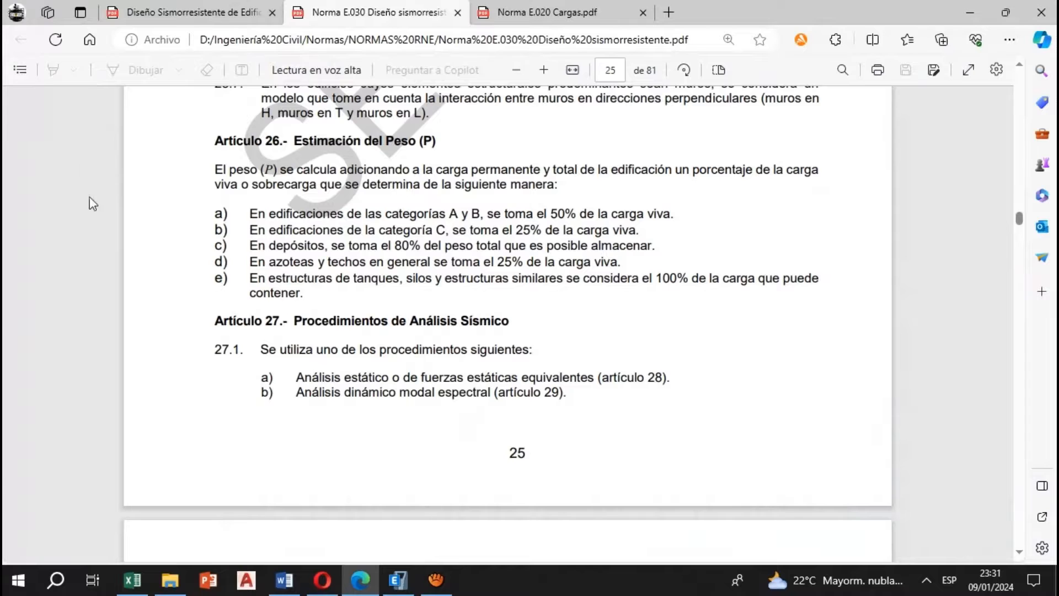
# Switch to the Norma E.030 PDF and read how Article 26 defines the seismic weight P
pyautogui.moveTo(302, 139); pyautogui.dragTo(465, 145)
pyautogui.click(254, 148)
pyautogui.moveTo(237, 144); pyautogui.dragTo(306, 146)
pyautogui.click(288, 183)
pyautogui.moveTo(313, 171); pyautogui.dragTo(558, 186)
pyautogui.click(495, 199)
# Read the Article 26 load percentages for categories A, B and C, storage buildings, roofs, and tank structures
pyautogui.moveTo(529, 218); pyautogui.dragTo(683, 215)
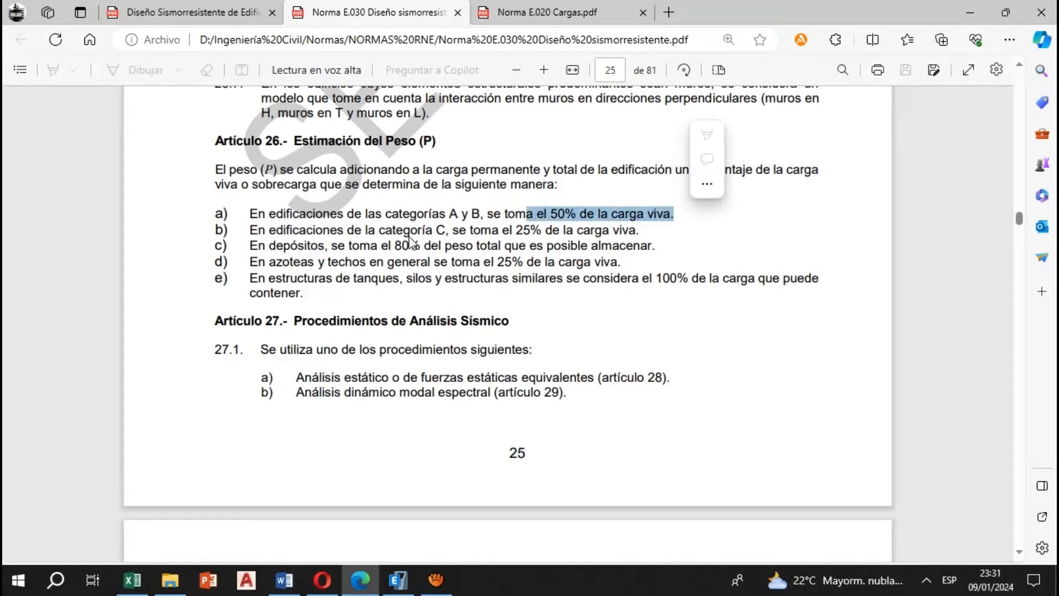
pyautogui.click(380, 247)
pyautogui.moveTo(267, 234); pyautogui.dragTo(642, 232)
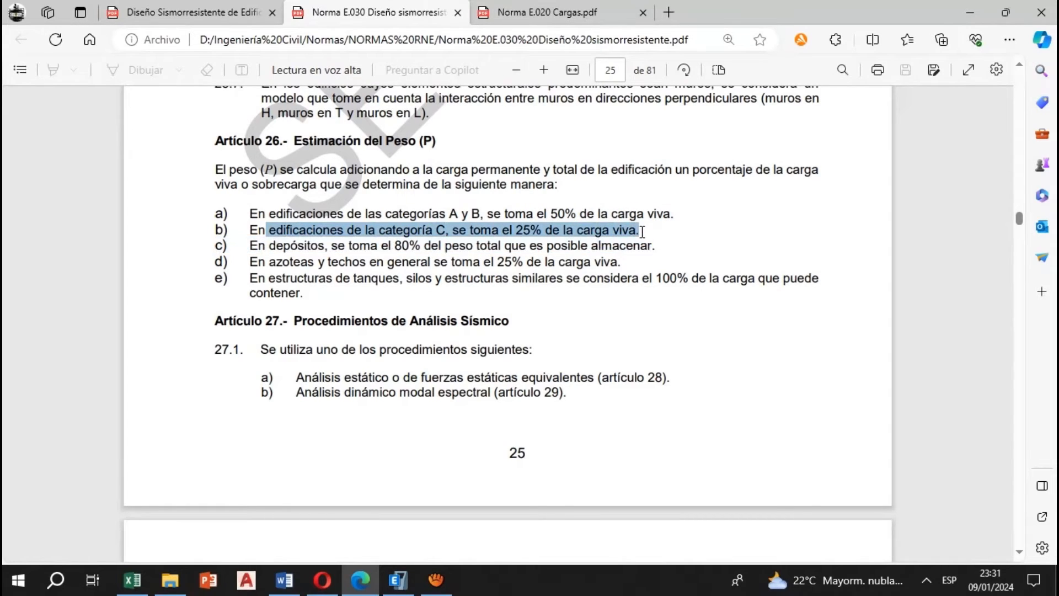
pyautogui.click(316, 245)
pyautogui.moveTo(295, 245); pyautogui.dragTo(659, 242)
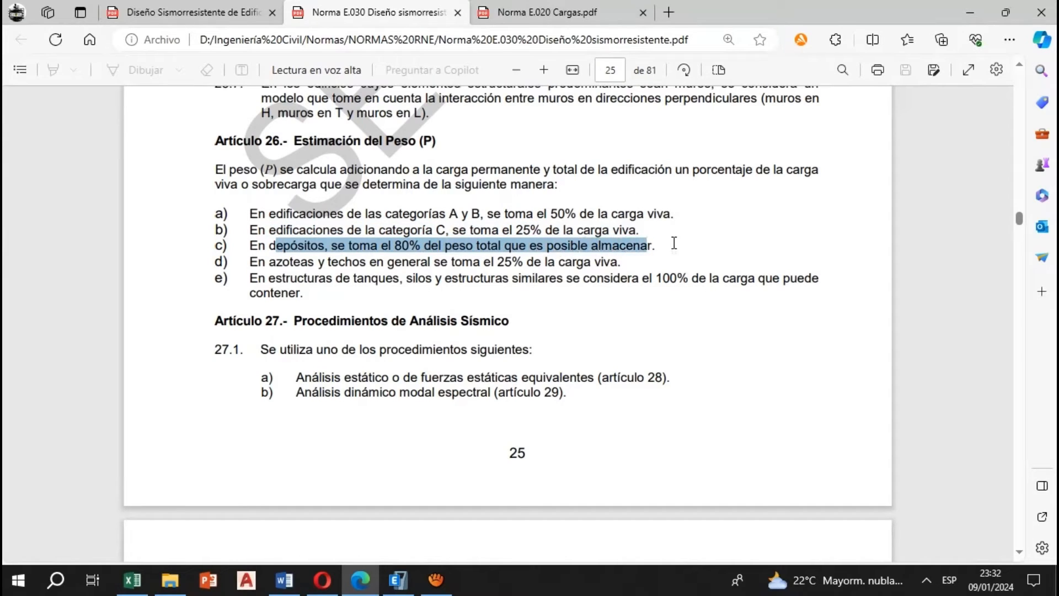
pyautogui.click(497, 276)
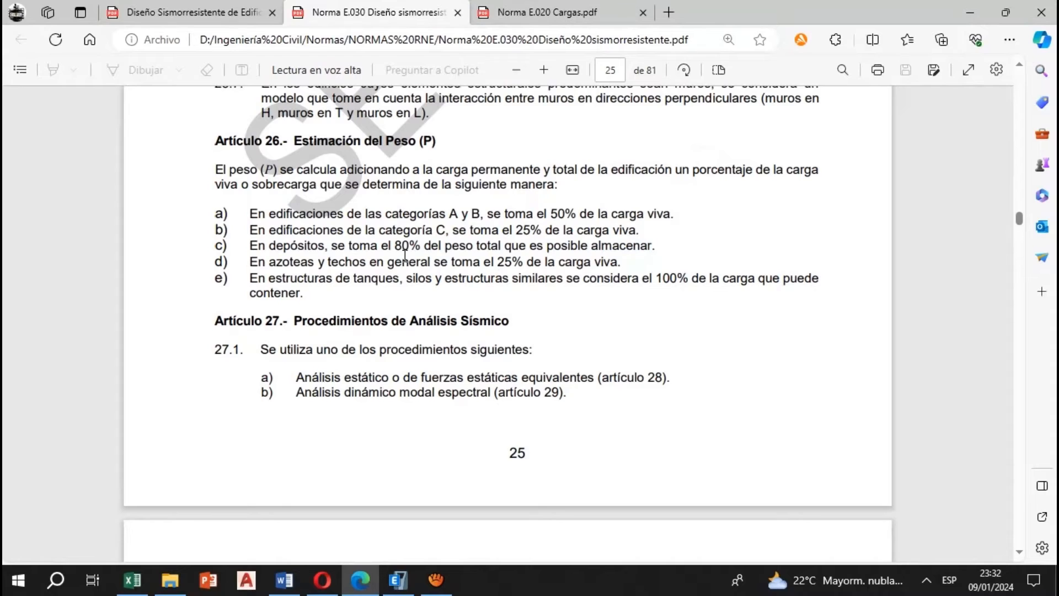
pyautogui.moveTo(404, 255); pyautogui.dragTo(654, 278)
pyautogui.click(306, 289)
pyautogui.moveTo(597, 282); pyautogui.dragTo(822, 279)
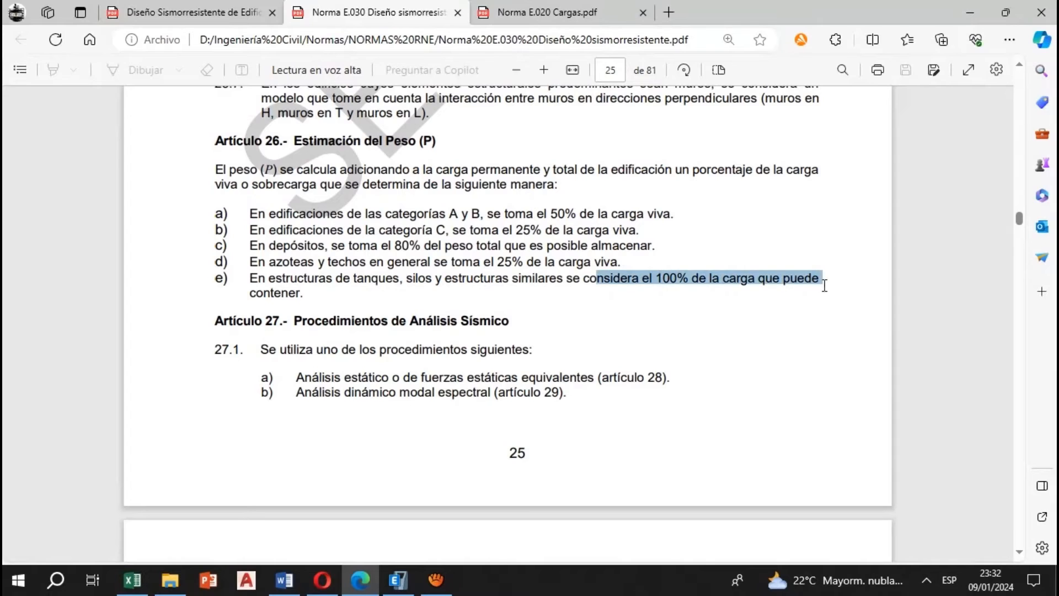
pyautogui.click(472, 292)
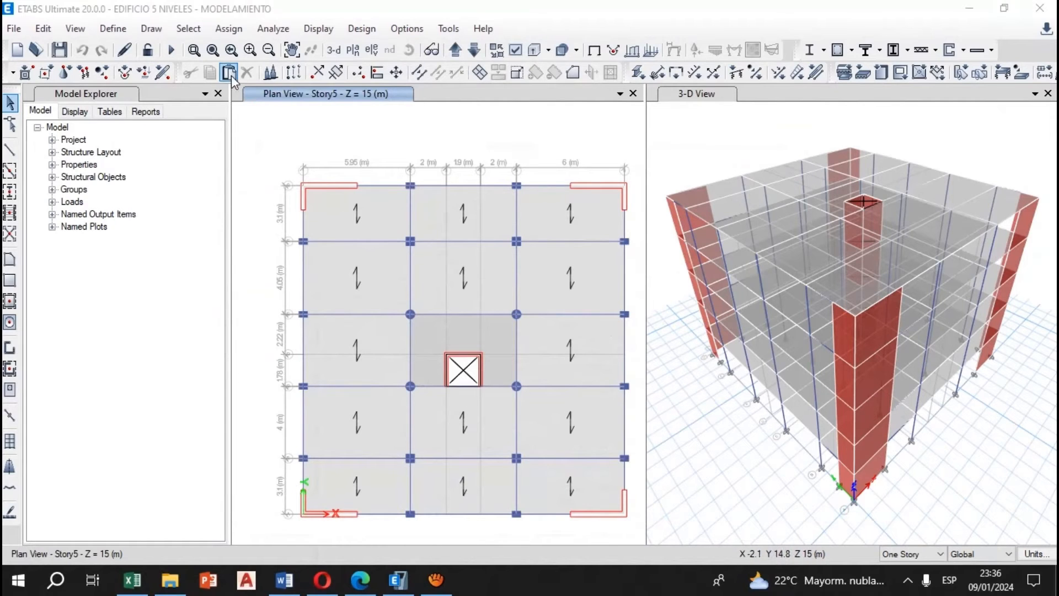
# Rename the mass source MsSrc1 in ETABS as Peso Sísmico, including specified load patterns and excluding additional mass
pyautogui.click(124, 27)
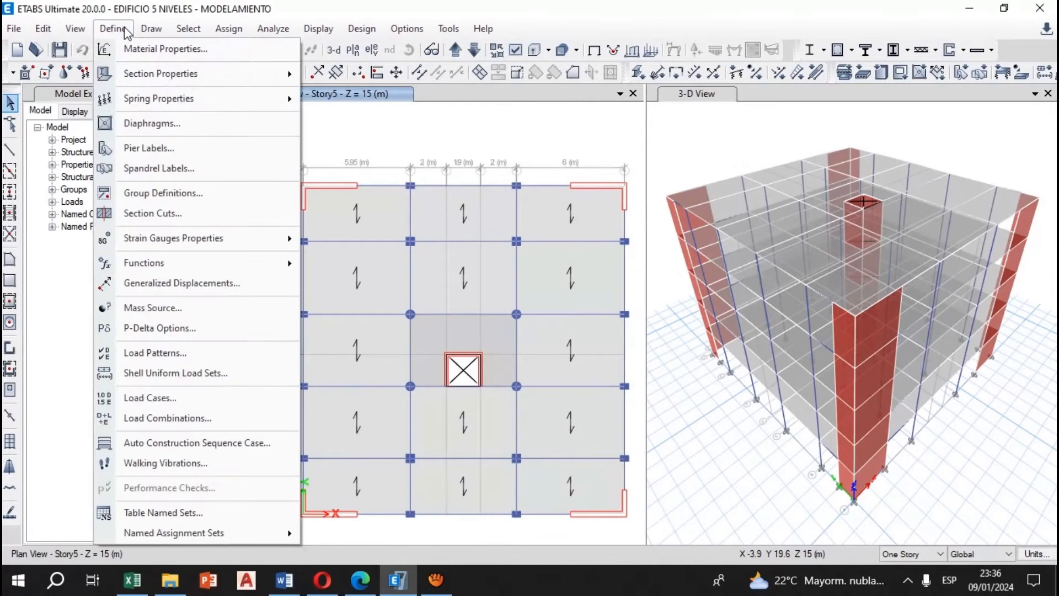
pyautogui.click(191, 305)
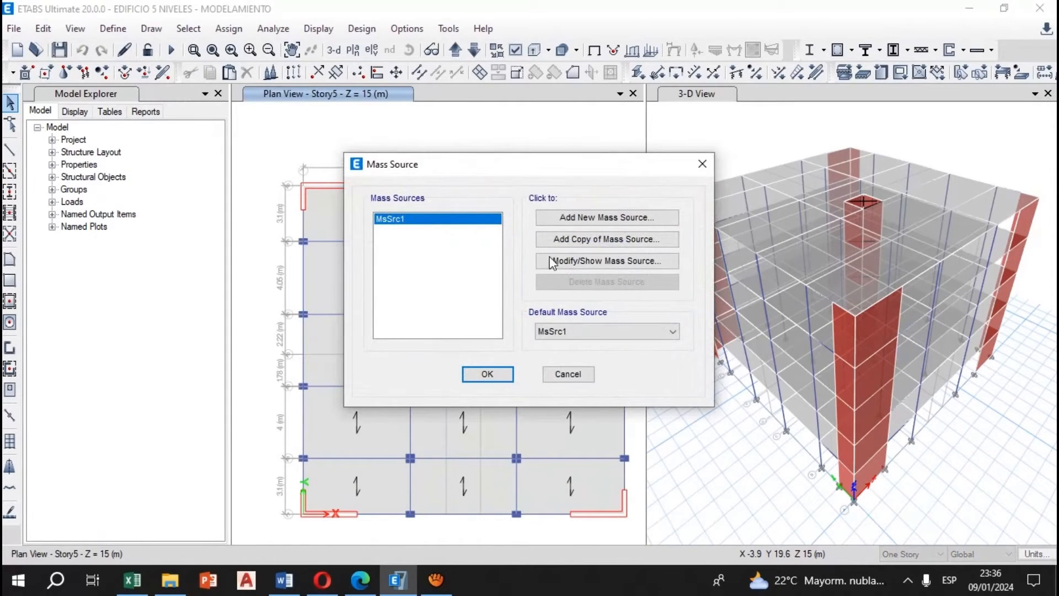
pyautogui.click(594, 258)
pyautogui.moveTo(419, 190); pyautogui.dragTo(316, 187)
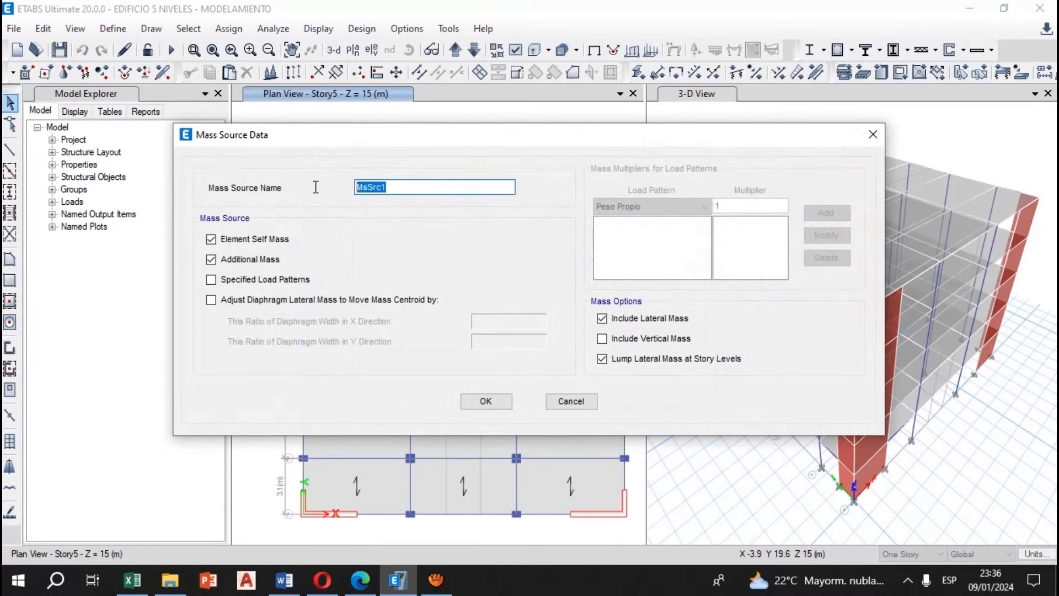
pyautogui.write('Peso Sísmico')
pyautogui.click(237, 281)
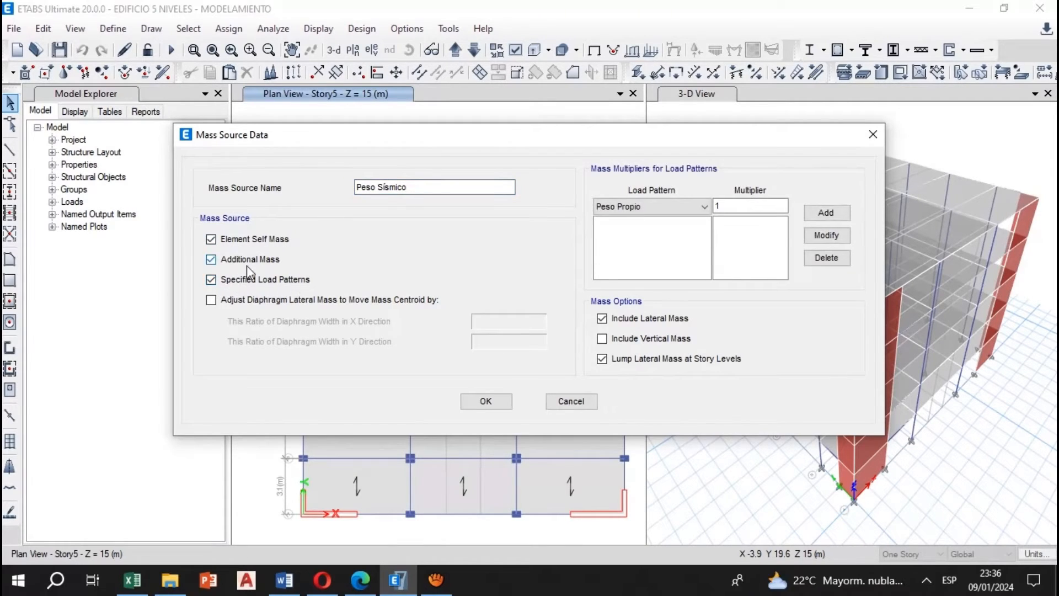
pyautogui.click(209, 262)
# Add the mass multipliers for Carga Muerta at 1 and Carga Viva at 0.25 to the mass source
pyautogui.click(650, 206)
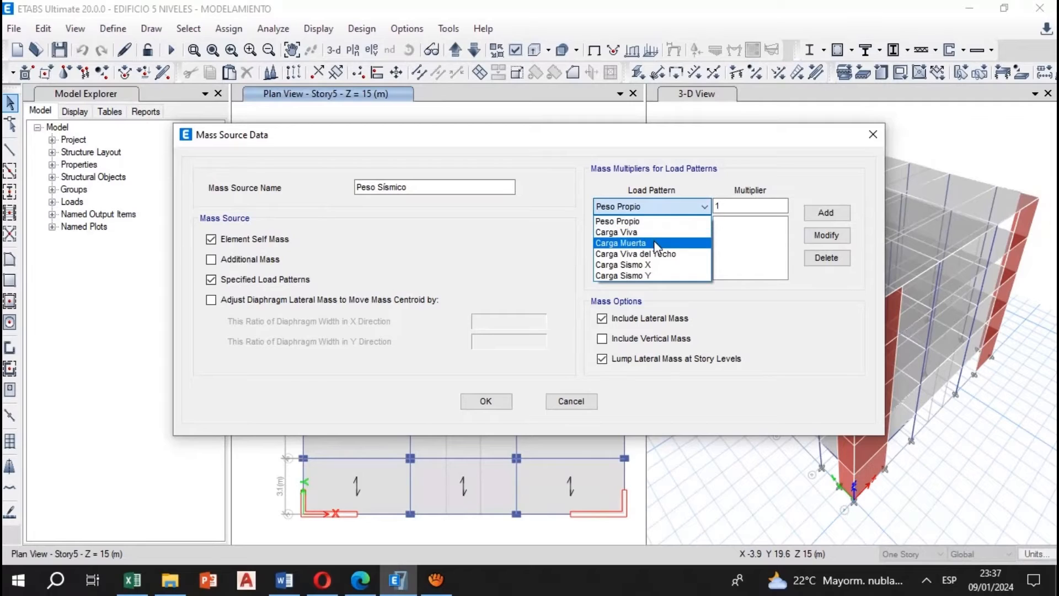
pyautogui.click(651, 243)
pyautogui.click(838, 217)
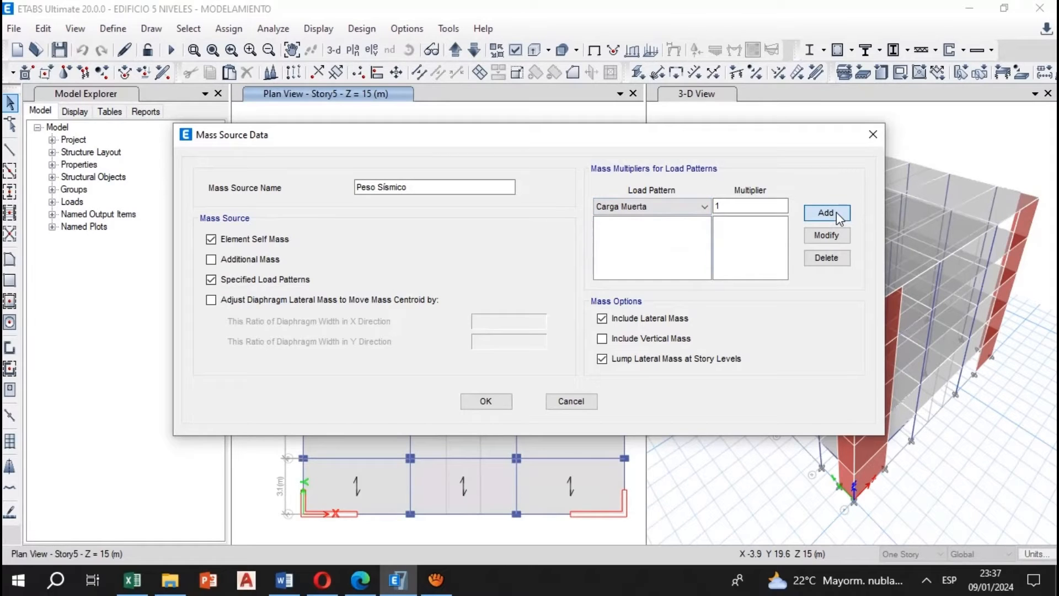
pyautogui.click(651, 206)
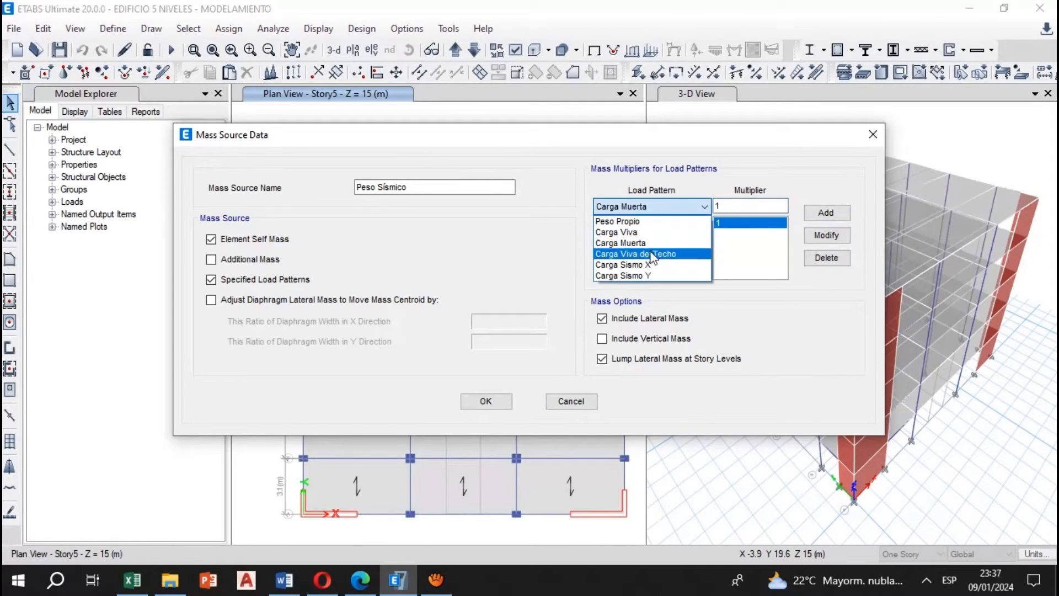
pyautogui.click(627, 235)
pyautogui.press('Tab')
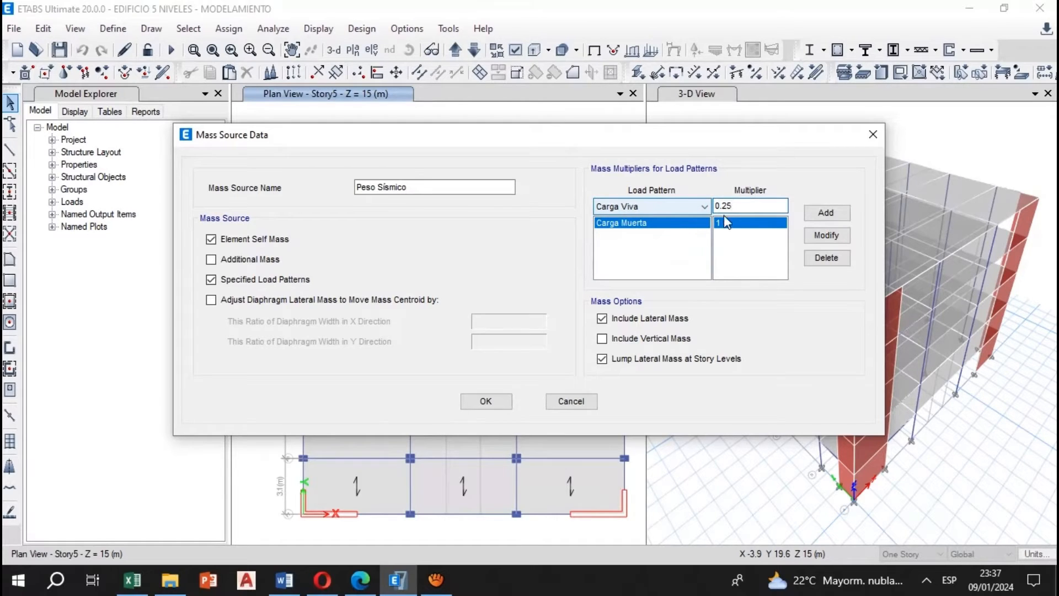
pyautogui.click(826, 213)
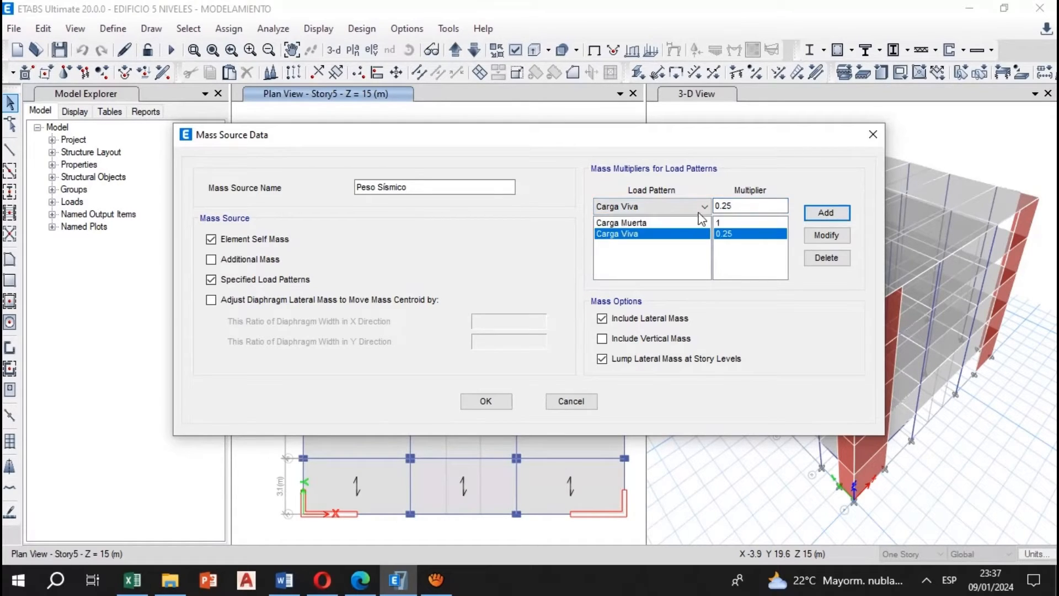
# Add Carga Viva del Techo with a 0.25 multiplier and accept the Peso Sísmico mass source
pyautogui.click(668, 207)
pyautogui.click(658, 253)
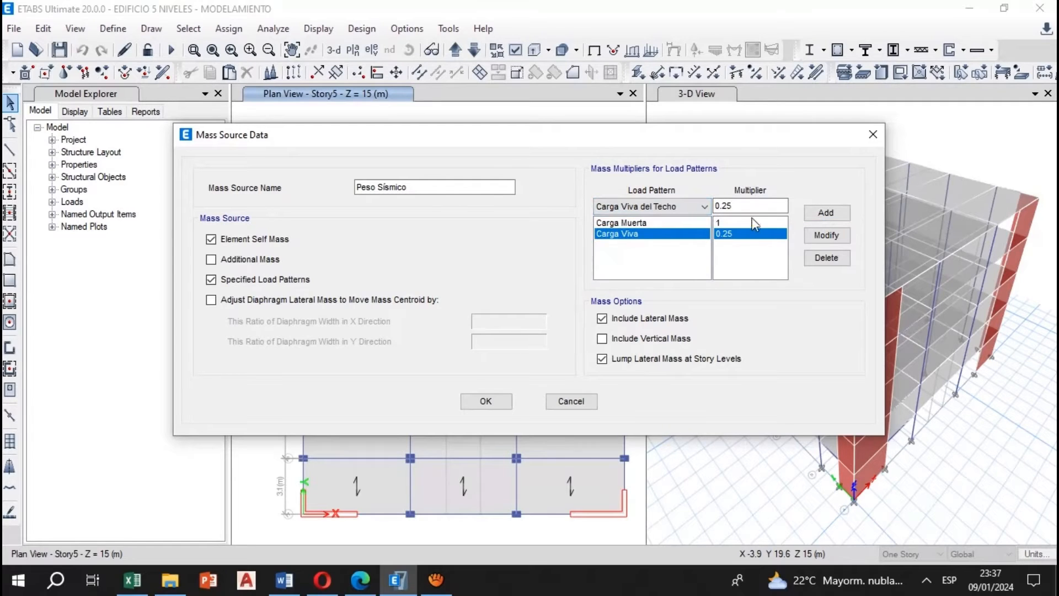
pyautogui.click(772, 206)
pyautogui.click(818, 217)
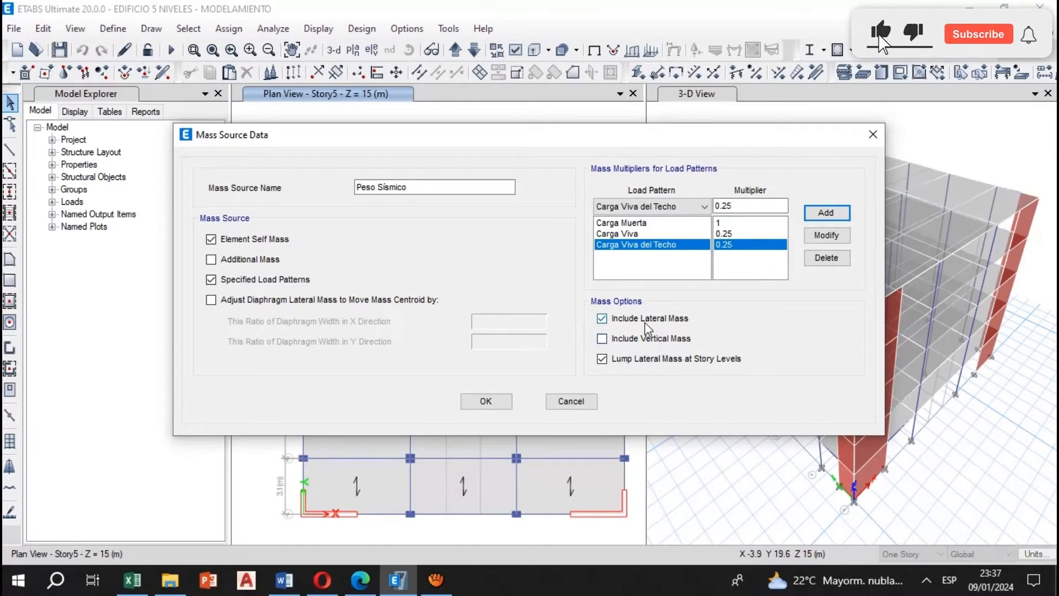
pyautogui.click(486, 401)
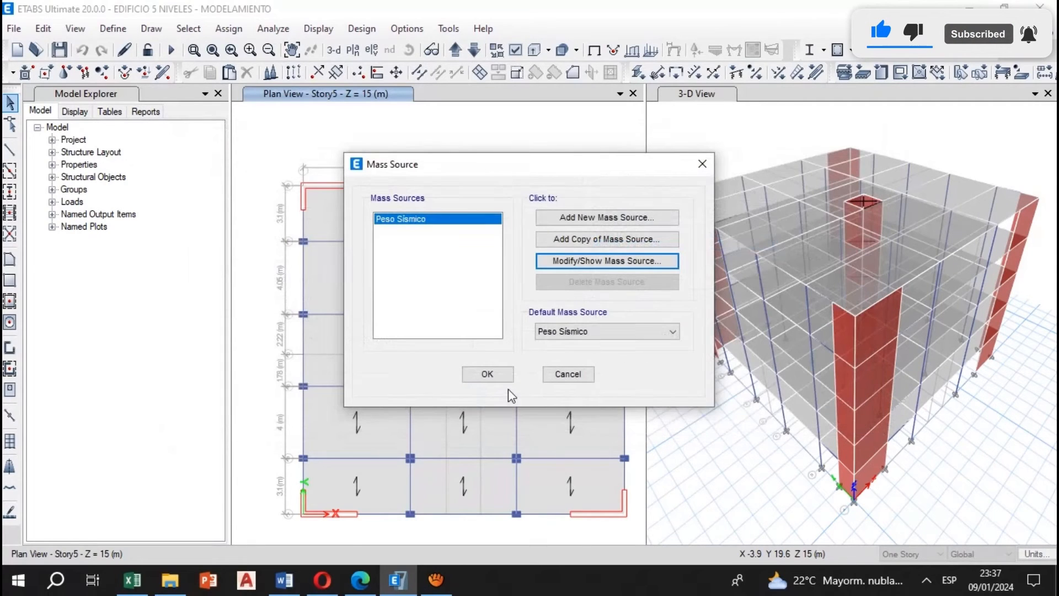
pyautogui.click(502, 380)
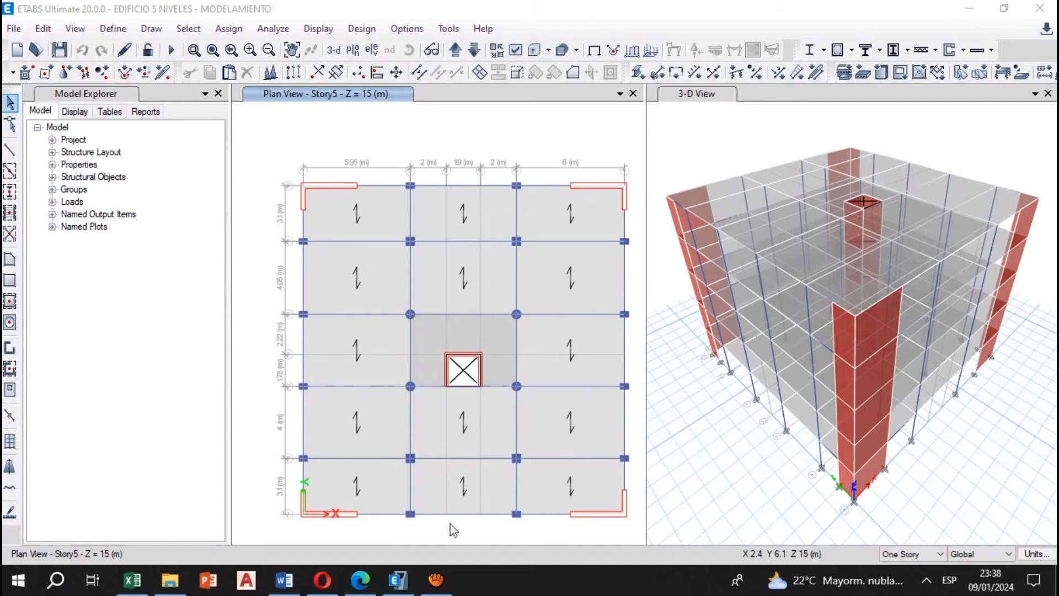
# Switch to Excel and check the finishes and partition weights on the METRADO sheet
pyautogui.click(132, 580)
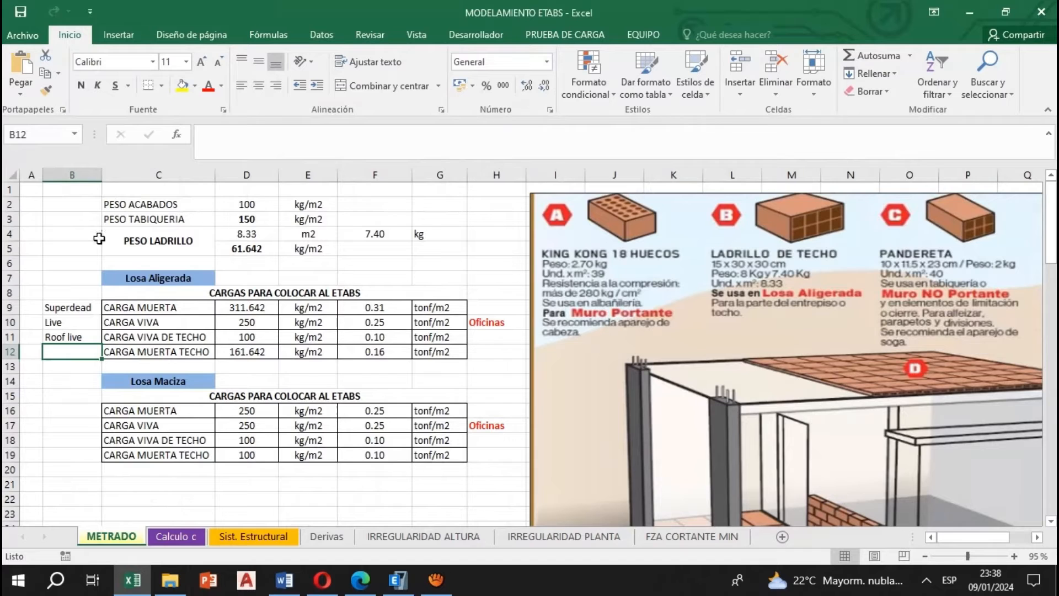
pyautogui.click(176, 207)
pyautogui.click(248, 203)
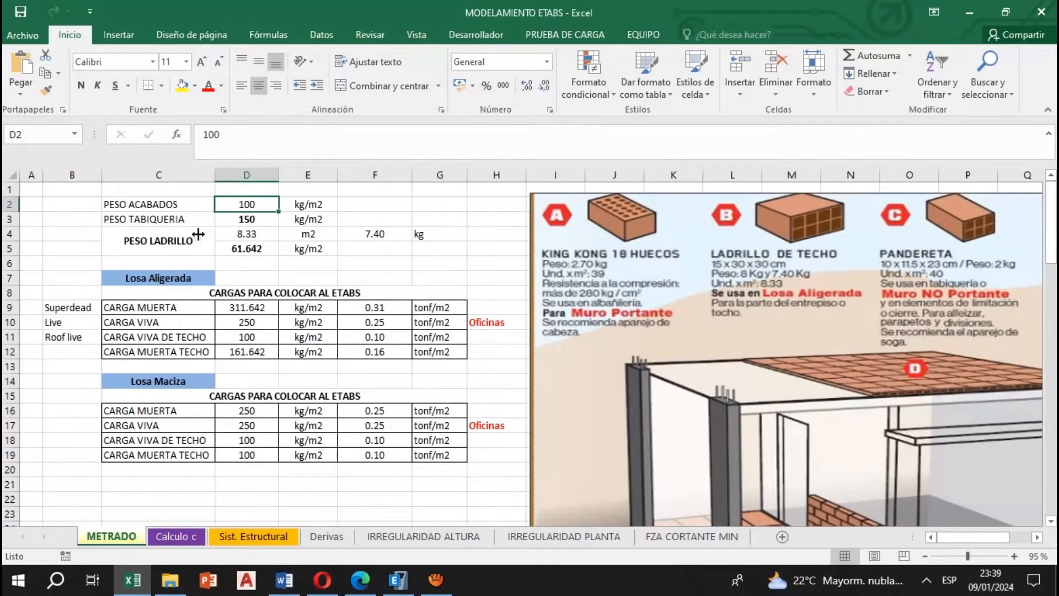
pyautogui.click(175, 217)
pyautogui.click(251, 219)
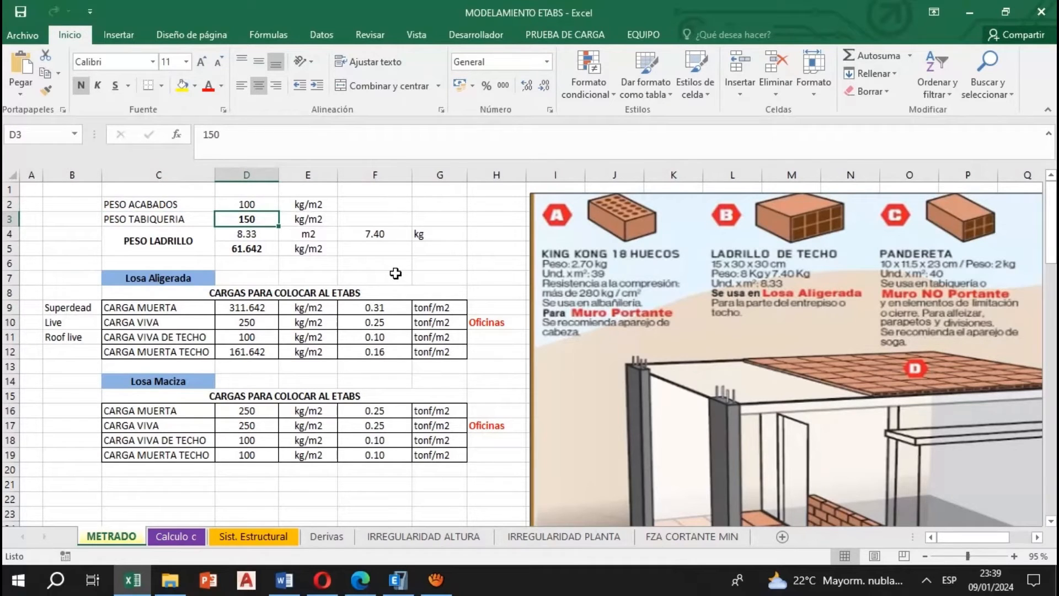
# Set the roof brick unit weight in the PESO LADRILLO block to 8 kg
pyautogui.click(188, 245)
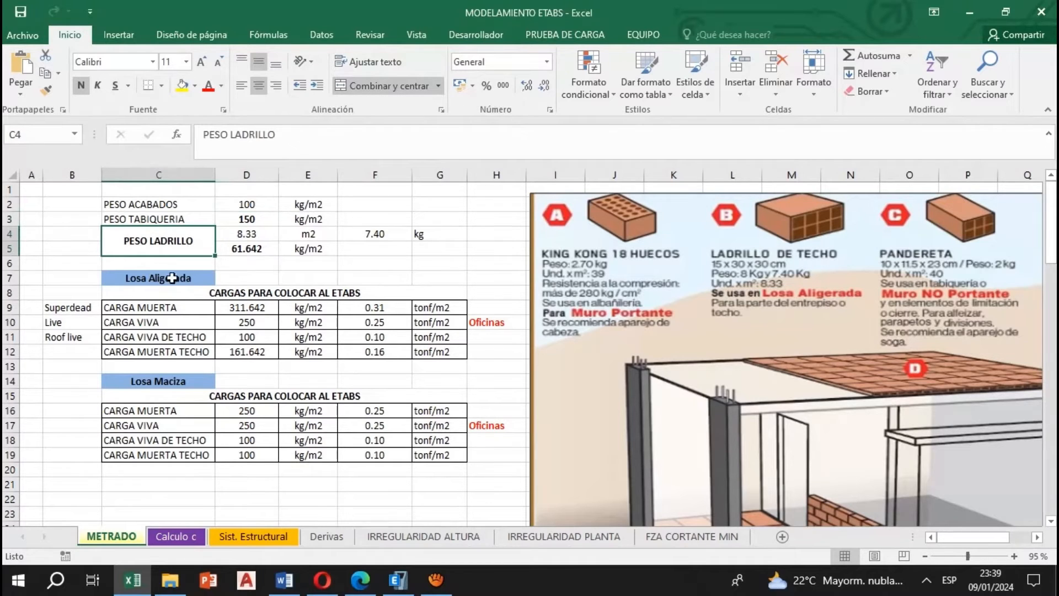
pyautogui.click(254, 248)
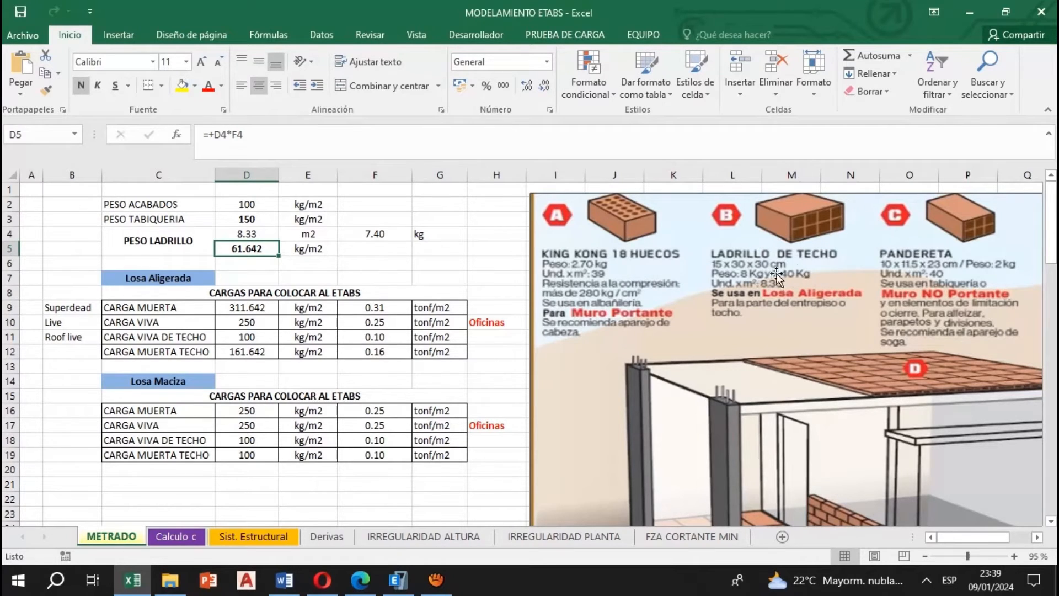
pyautogui.click(380, 237)
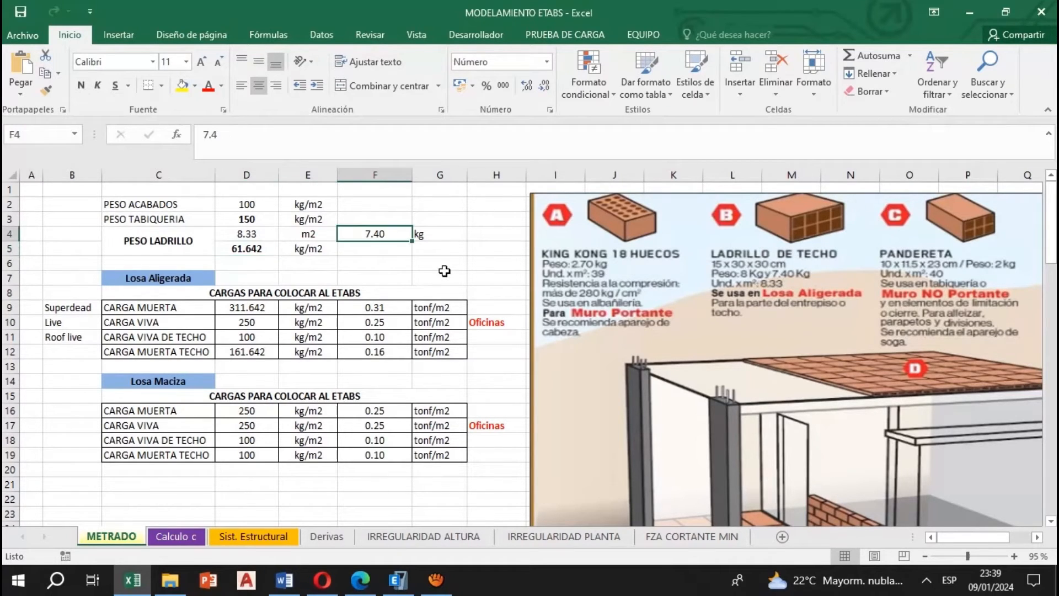
pyautogui.write('8')
pyautogui.press('Return')
# Check the PESO LADRILLO formula that multiplies bricks per square metre by the unit weight
pyautogui.click(248, 235)
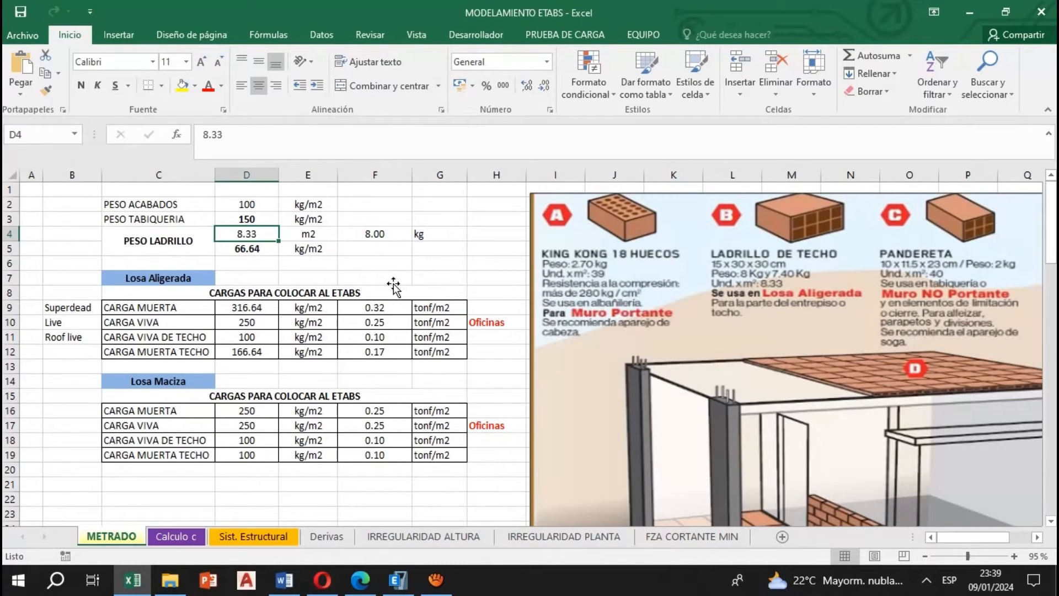
pyautogui.click(262, 249)
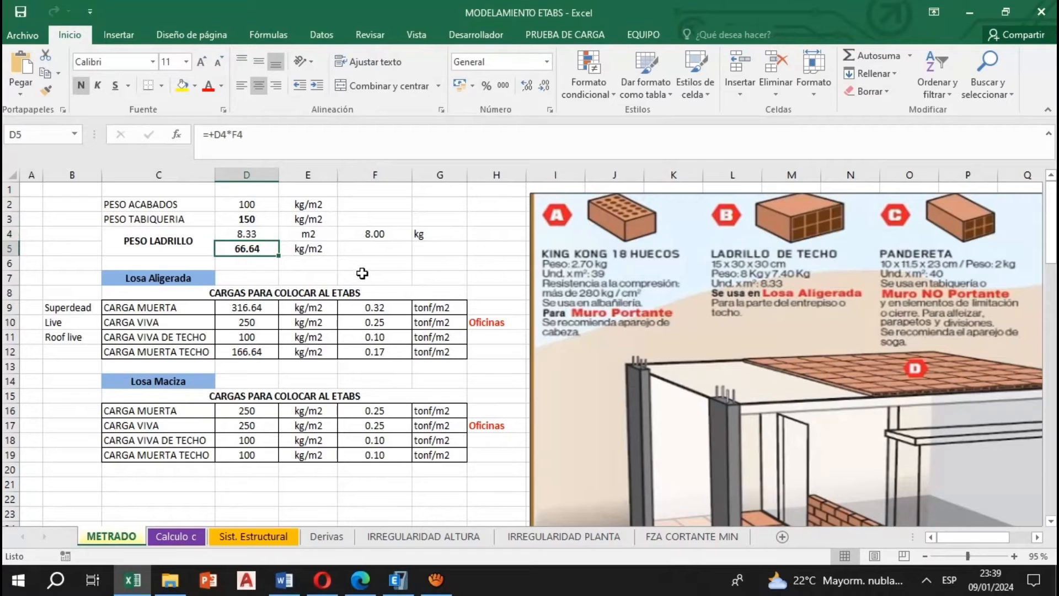
pyautogui.click(271, 232)
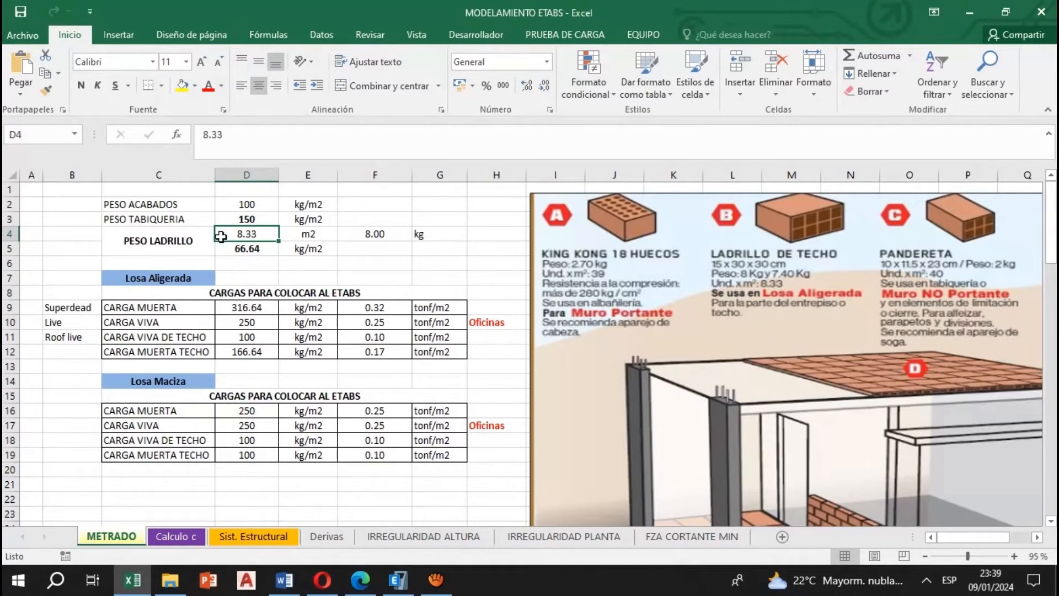
pyautogui.click(257, 253)
pyautogui.click(278, 148)
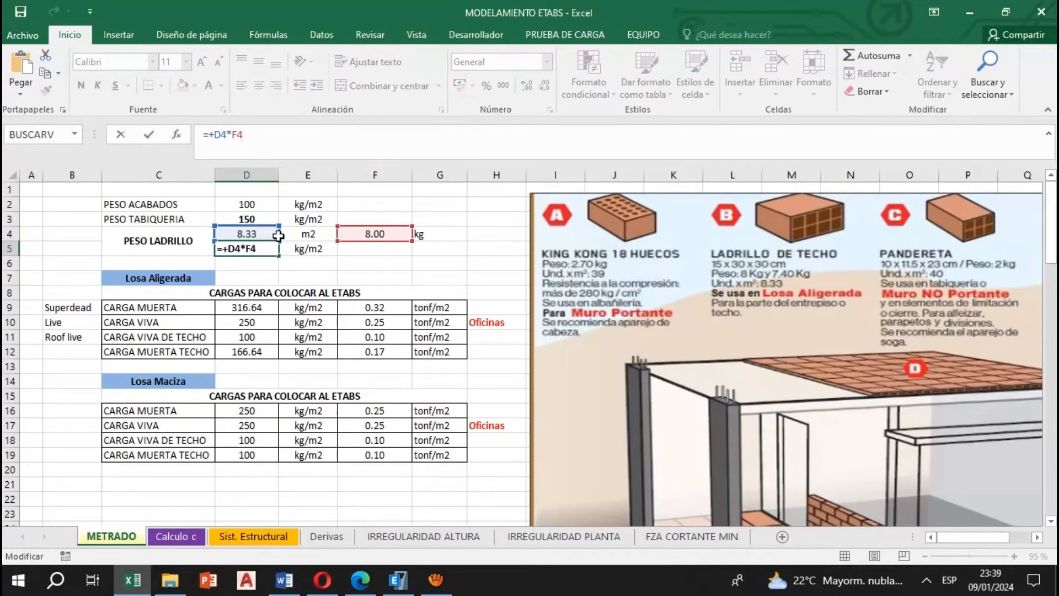
pyautogui.press('Return')
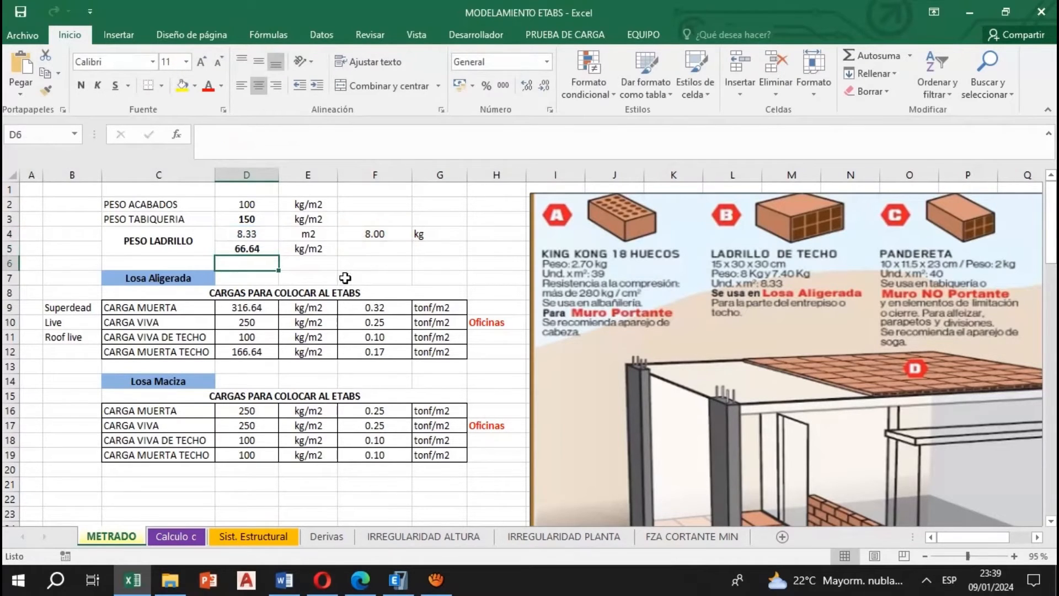
pyautogui.click(276, 251)
pyautogui.click(306, 254)
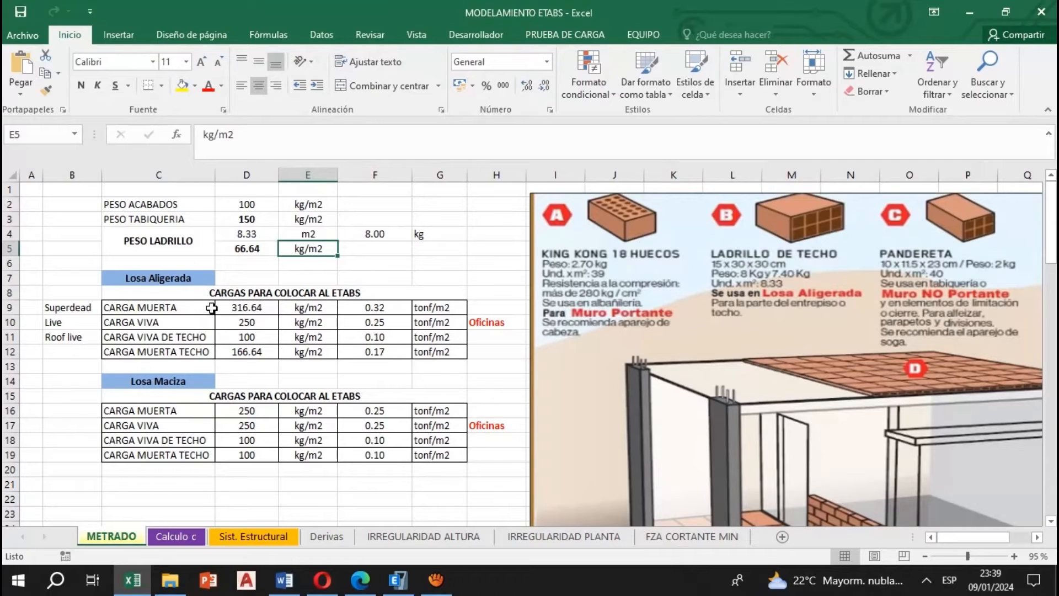
# Examine the CARGA MUERTA formula for Losa Aligerada and its conversion to tonf/m2
pyautogui.click(251, 312)
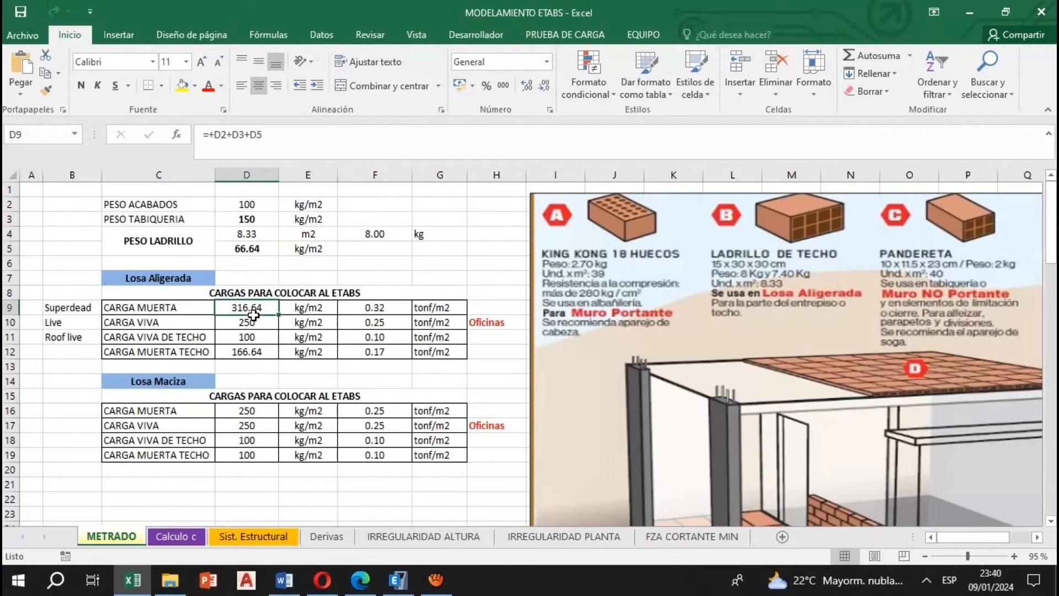
pyautogui.press('F2')
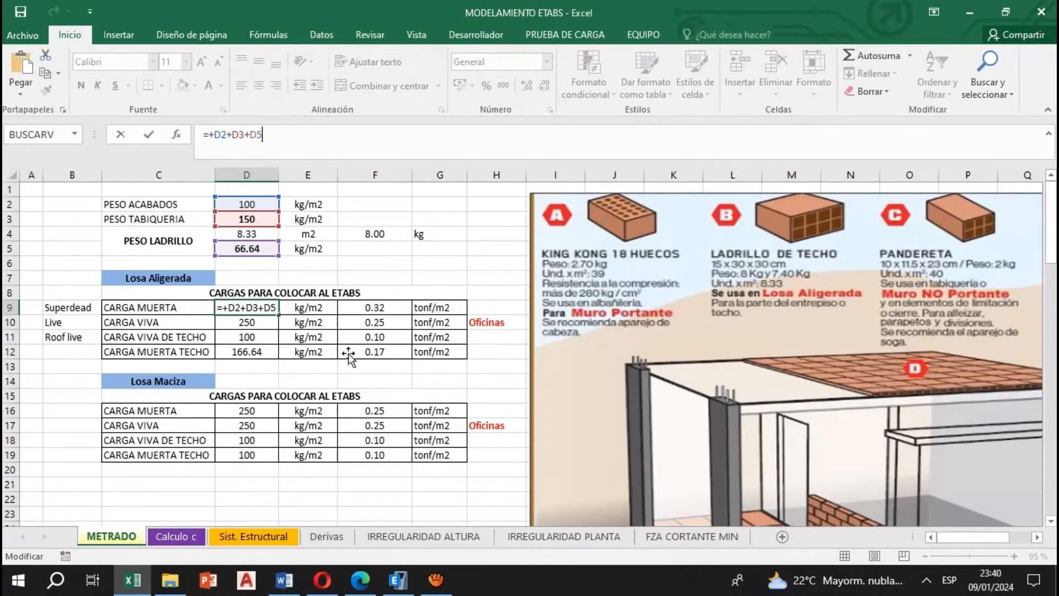
pyautogui.press('Return')
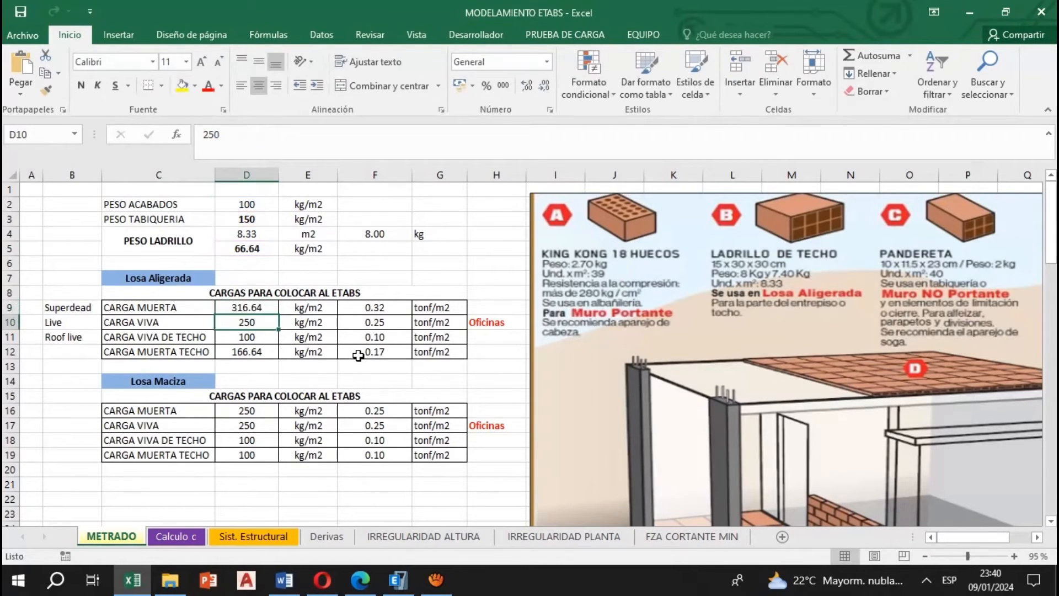
pyautogui.click(261, 310)
pyautogui.click(402, 309)
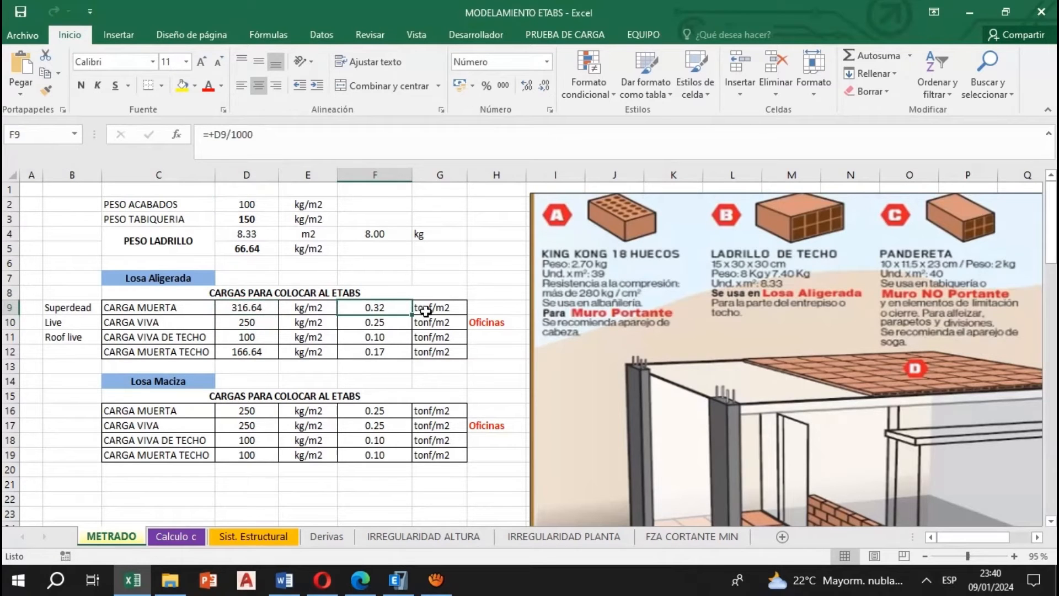
# Switch to the Norma E.020 Cargas PDF in Edge and read the Oficinas live loads for general areas, archive rooms, computer rooms, corridors and stairs
pyautogui.hotkey('alt', 'Tab')
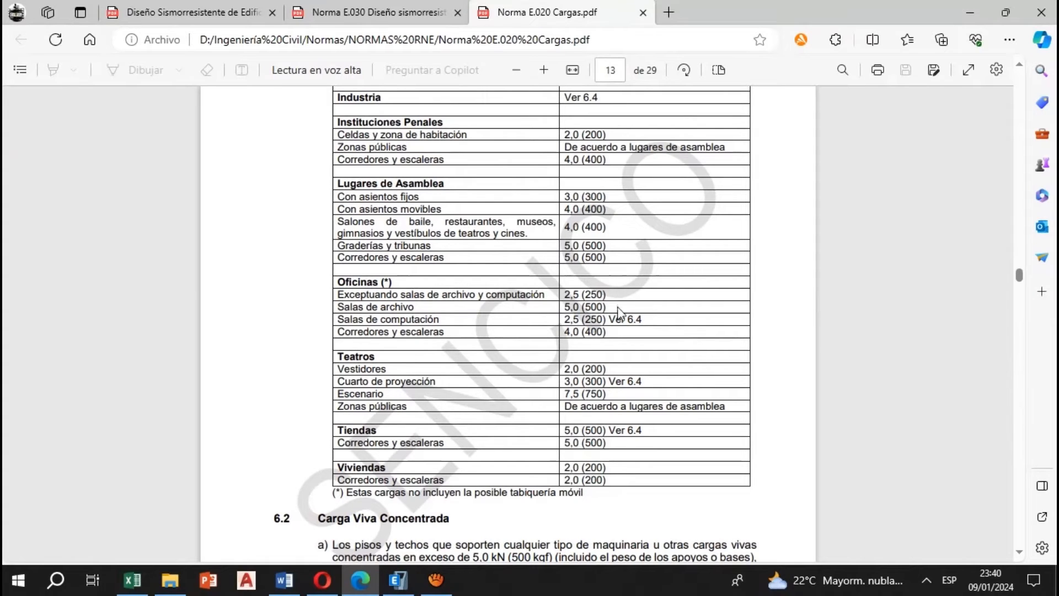
pyautogui.moveTo(585, 295); pyautogui.dragTo(609, 296)
pyautogui.moveTo(387, 295); pyautogui.dragTo(543, 297)
pyautogui.click(445, 315)
pyautogui.moveTo(362, 310); pyautogui.dragTo(429, 307)
pyautogui.click(614, 331)
pyautogui.moveTo(586, 307); pyautogui.dragTo(606, 307)
pyautogui.moveTo(366, 319); pyautogui.dragTo(438, 319)
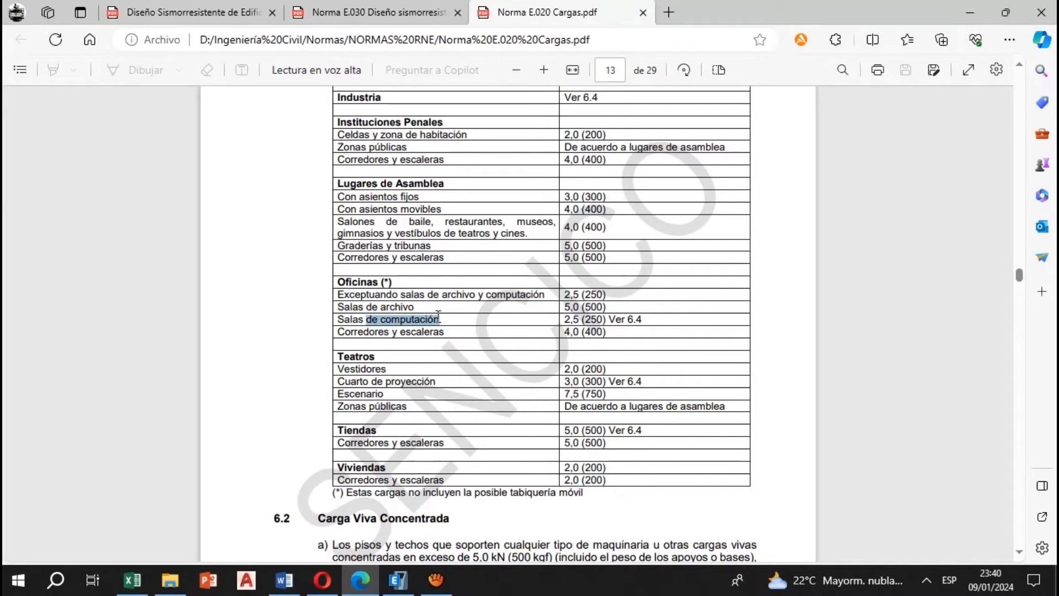
pyautogui.moveTo(586, 320); pyautogui.dragTo(614, 322)
pyautogui.click(604, 354)
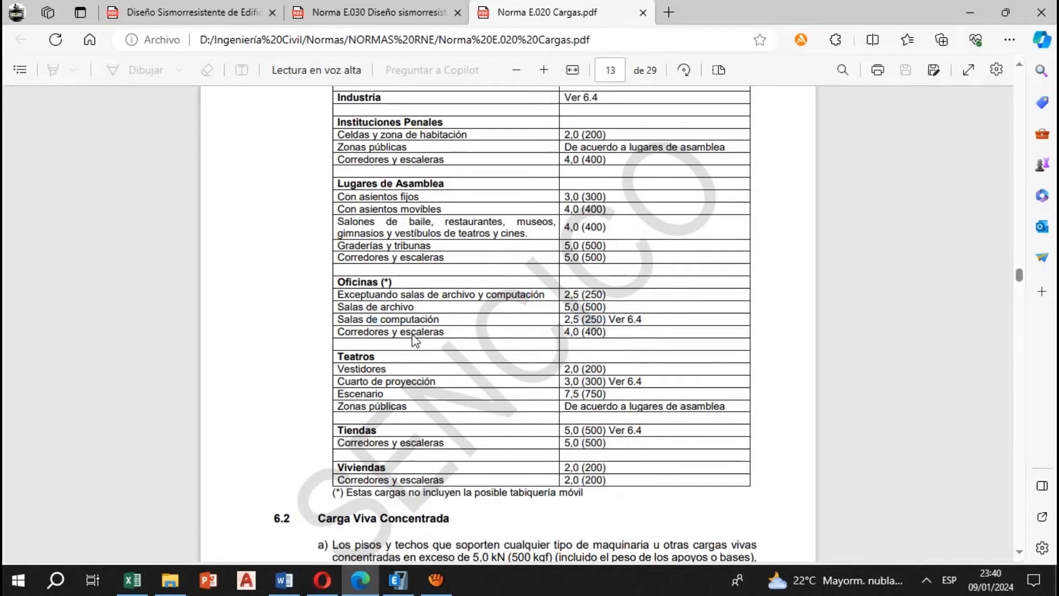
pyautogui.moveTo(412, 334); pyautogui.dragTo(445, 333)
pyautogui.moveTo(587, 332); pyautogui.dragTo(605, 332)
pyautogui.click(593, 344)
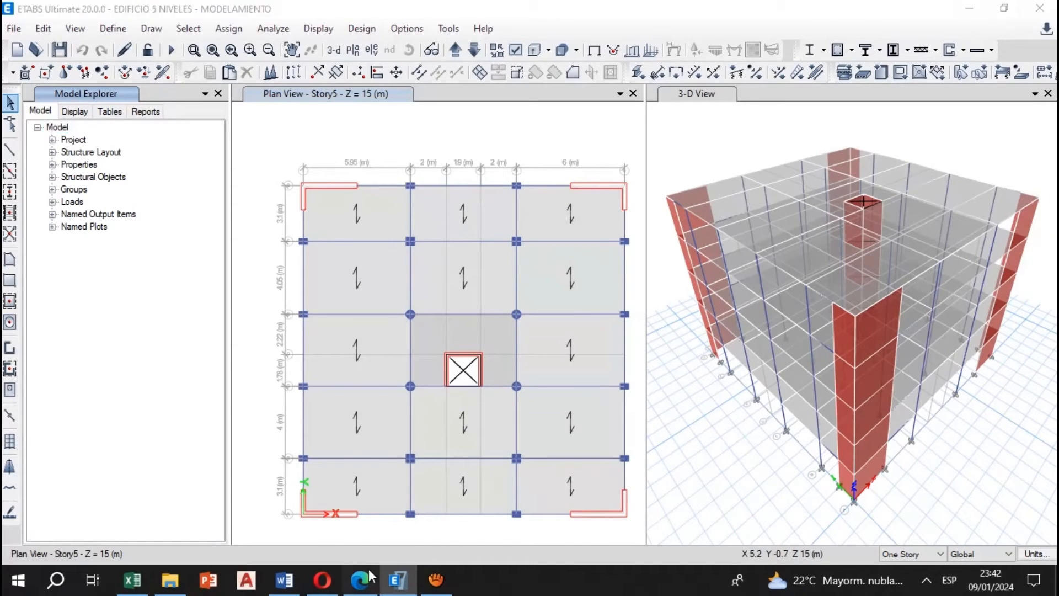
# Compare the upper central slab panel on the Story5 plan in ETABS with the Norma E.020 office corridor and stair load
pyautogui.click(360, 578)
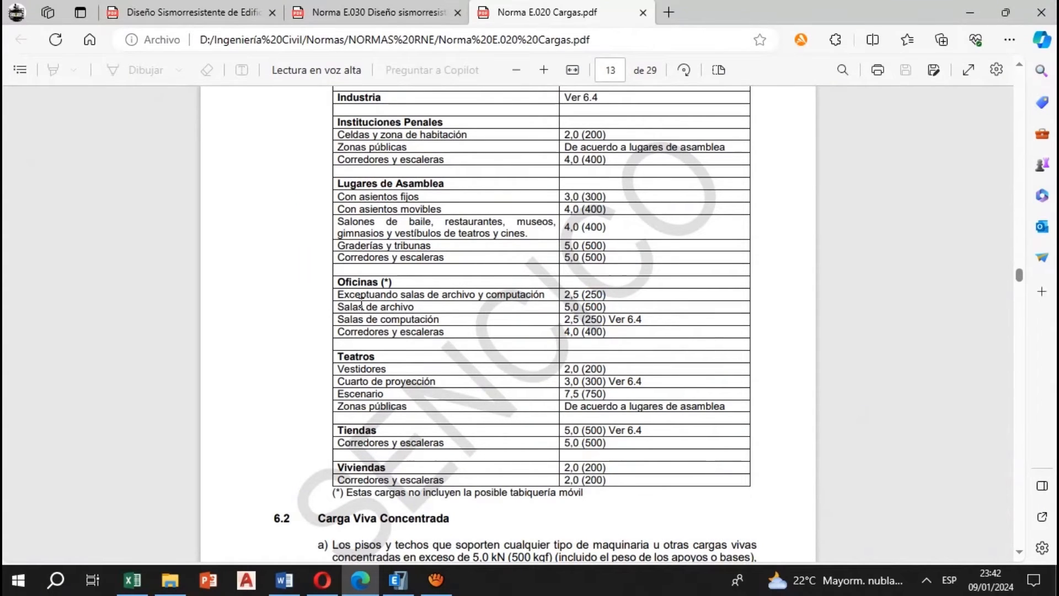
pyautogui.click(396, 581)
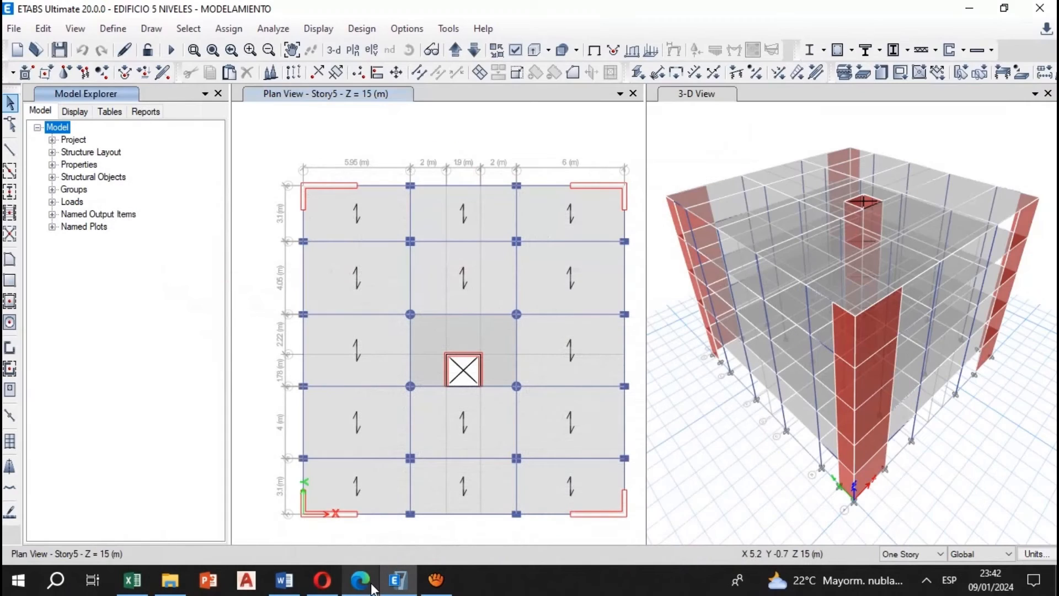
pyautogui.click(485, 267)
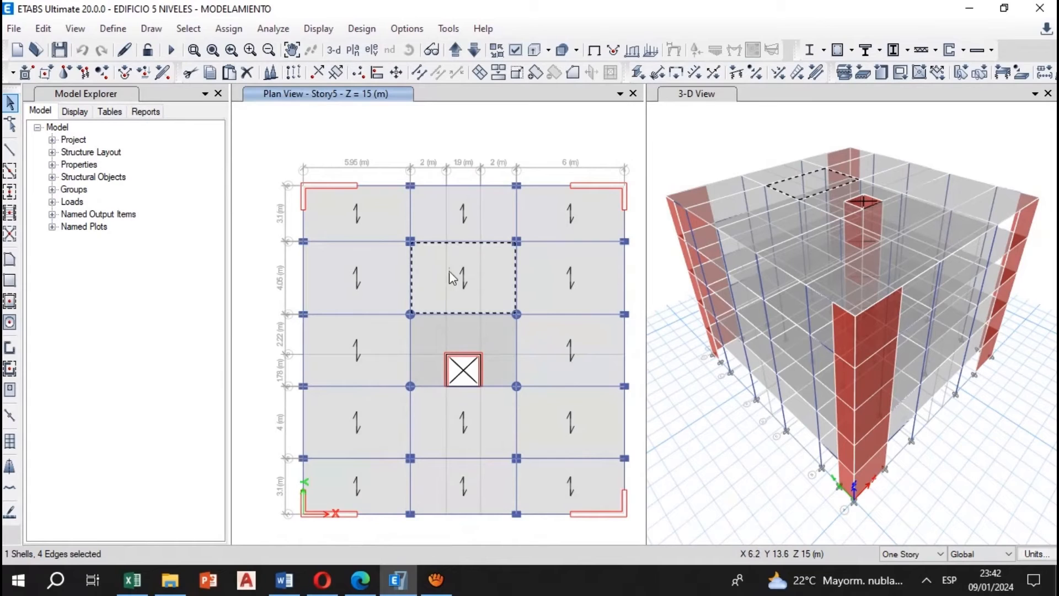
pyautogui.click(475, 274)
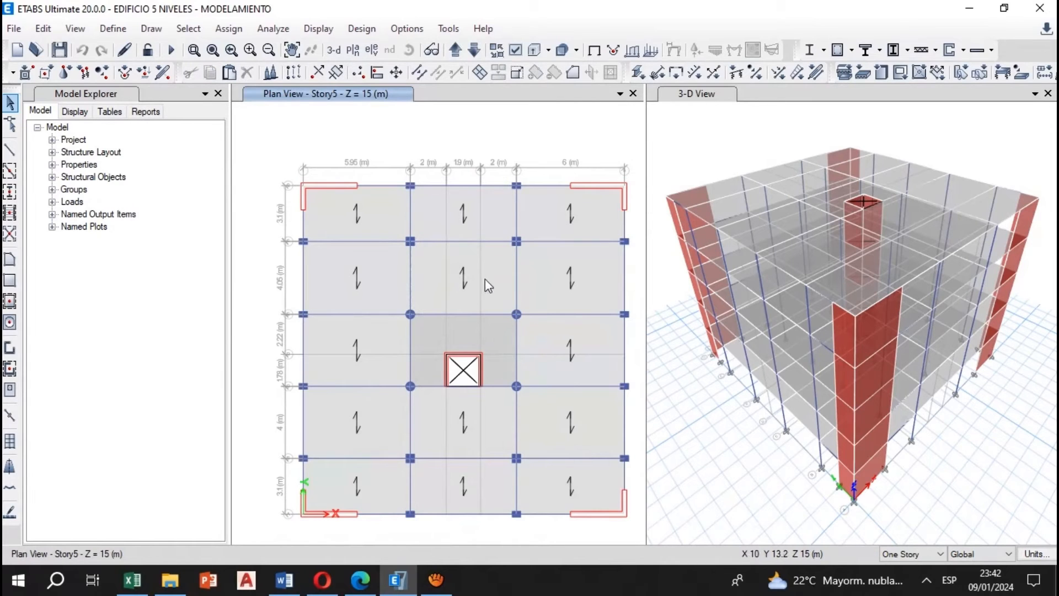
pyautogui.hotkey('alt', 'Tab')
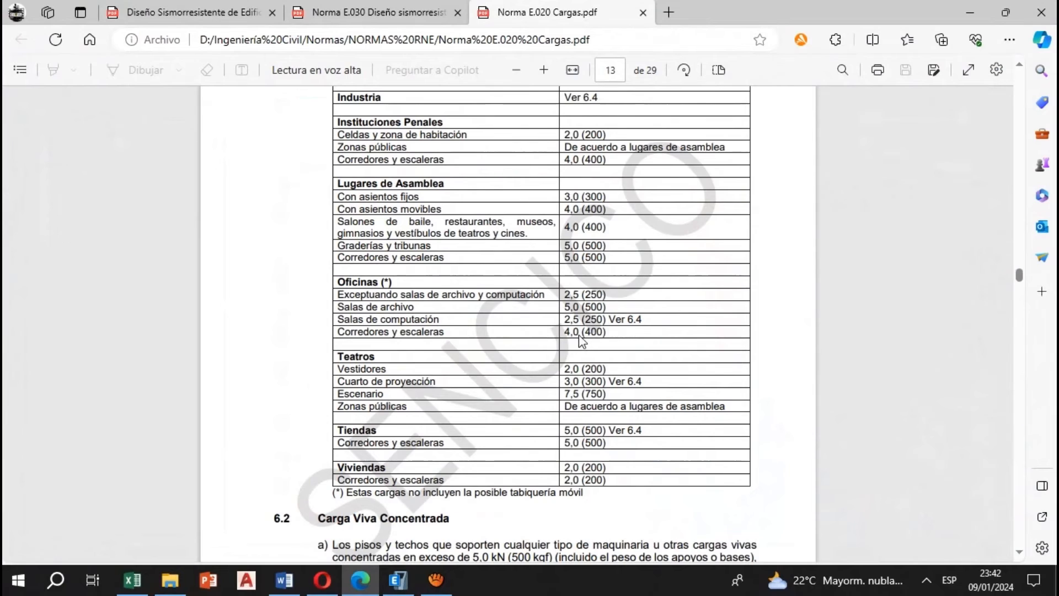
pyautogui.moveTo(572, 332); pyautogui.dragTo(607, 334)
# Return to Excel and review the Losa Aligerada live load, roof live load and roof dead load formula
pyautogui.hotkey('alt', 'Tab')
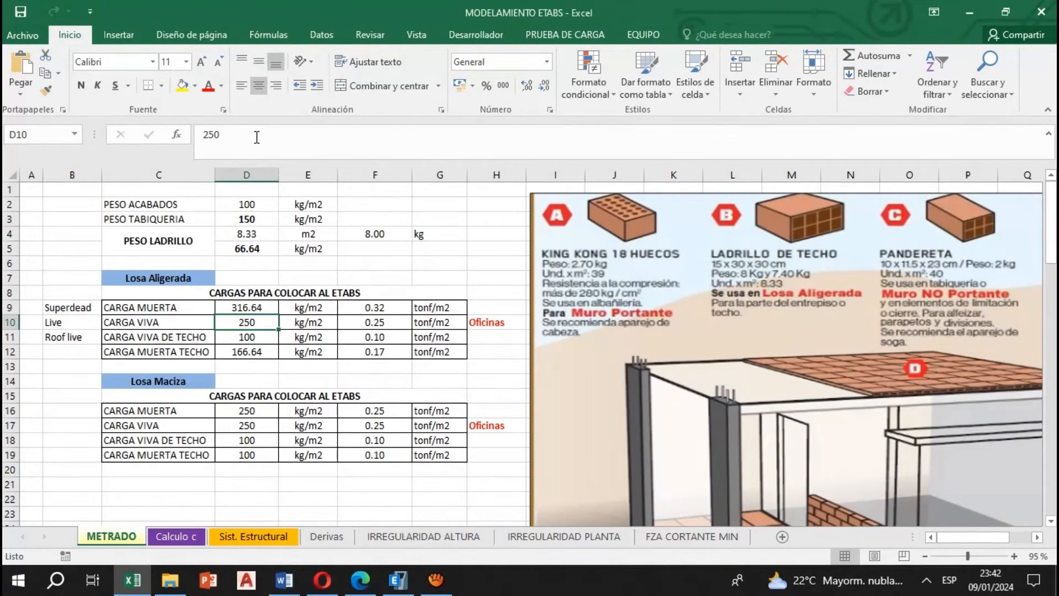
pyautogui.click(389, 323)
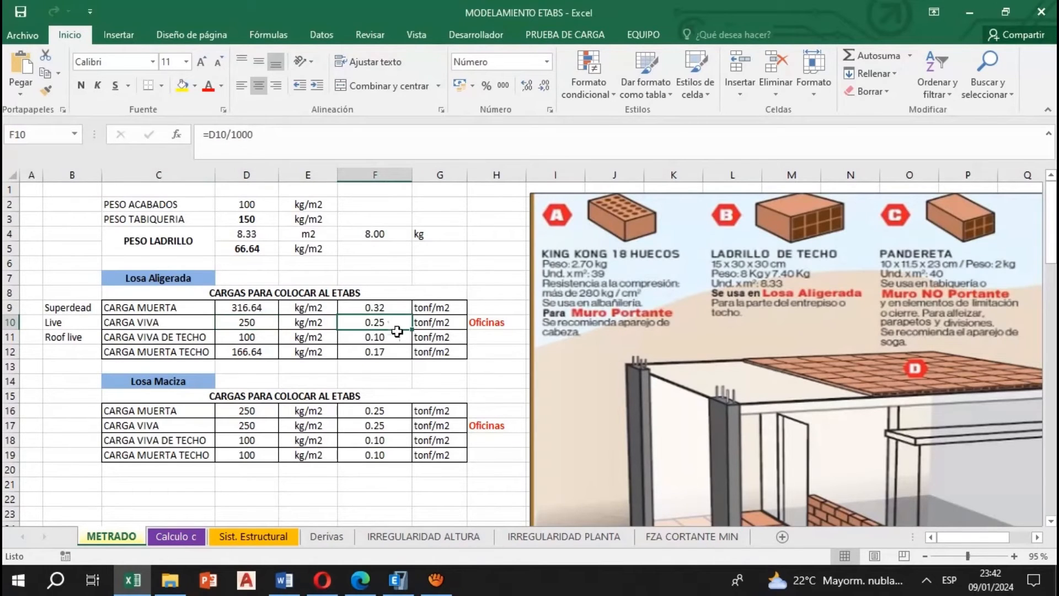
pyautogui.click(236, 335)
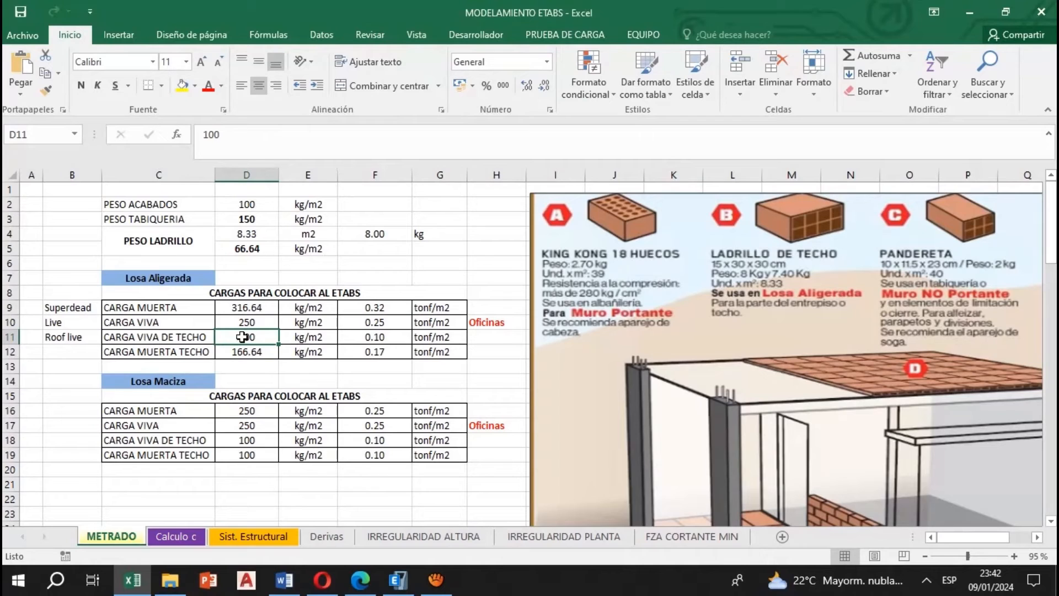
pyautogui.click(389, 336)
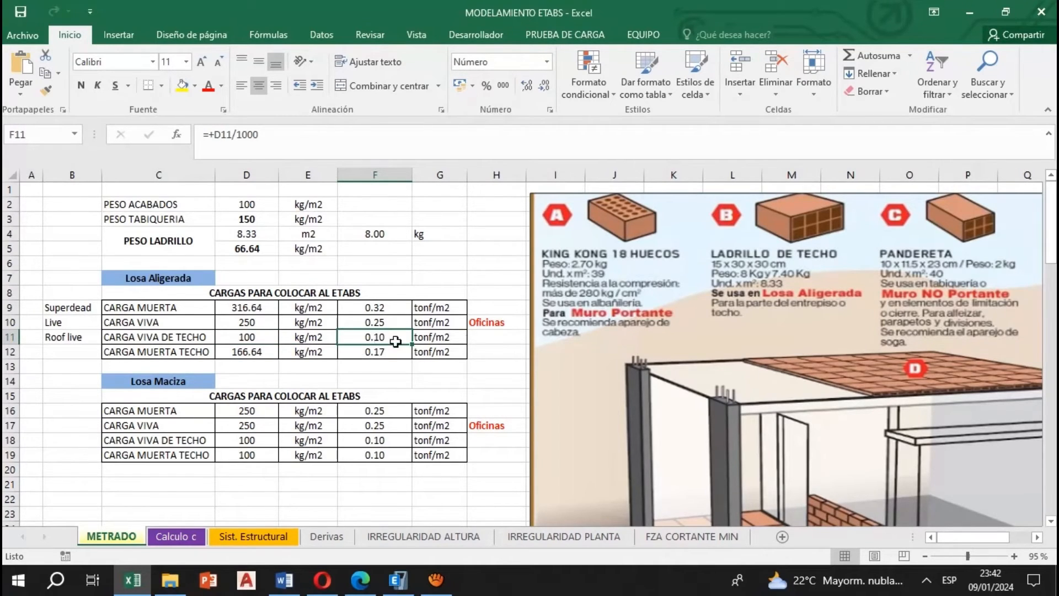
pyautogui.click(269, 349)
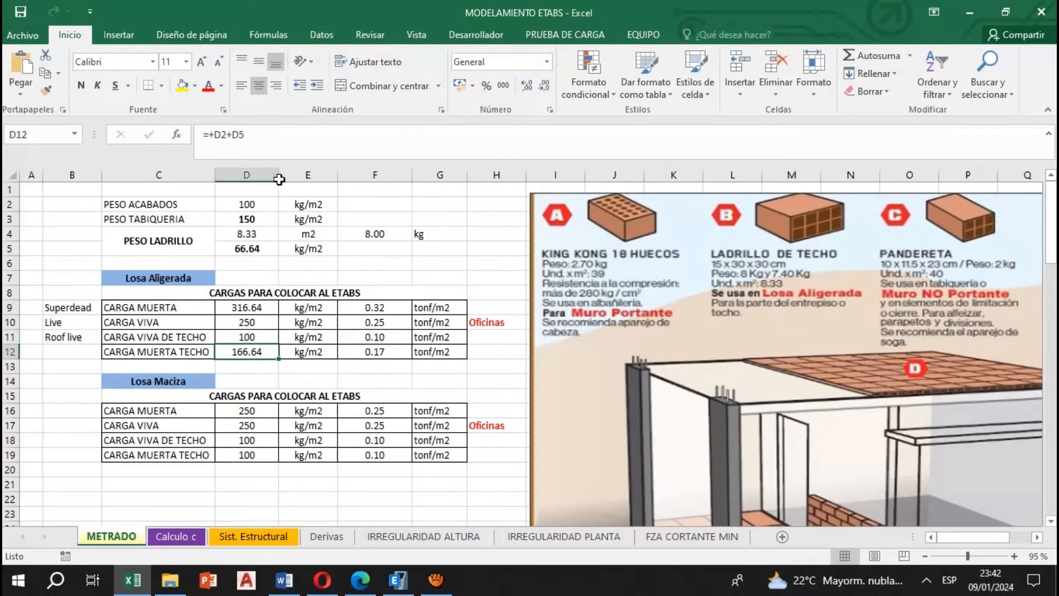
pyautogui.click(285, 133)
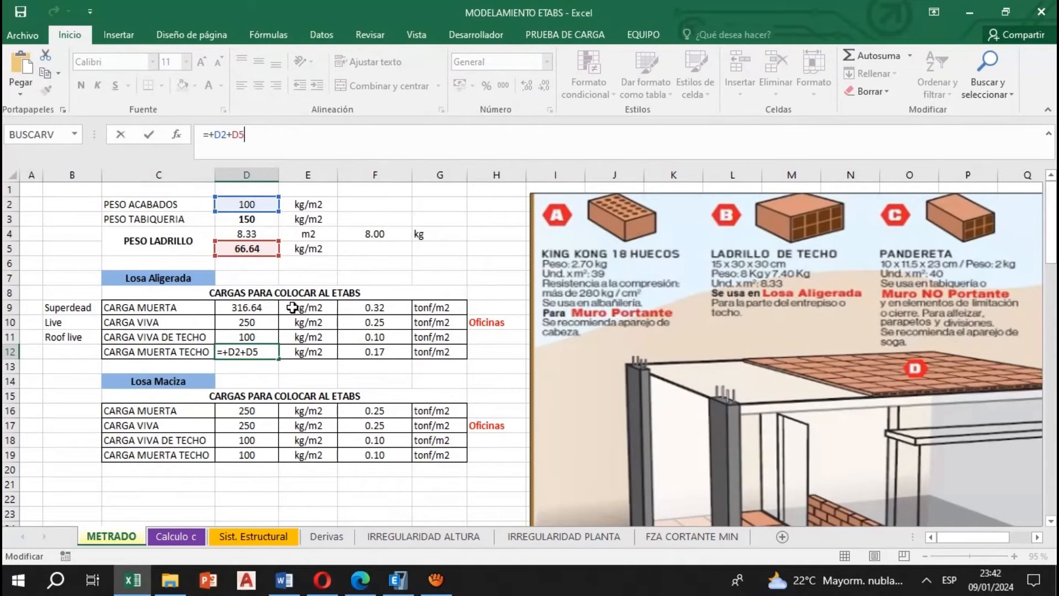
pyautogui.click(265, 396)
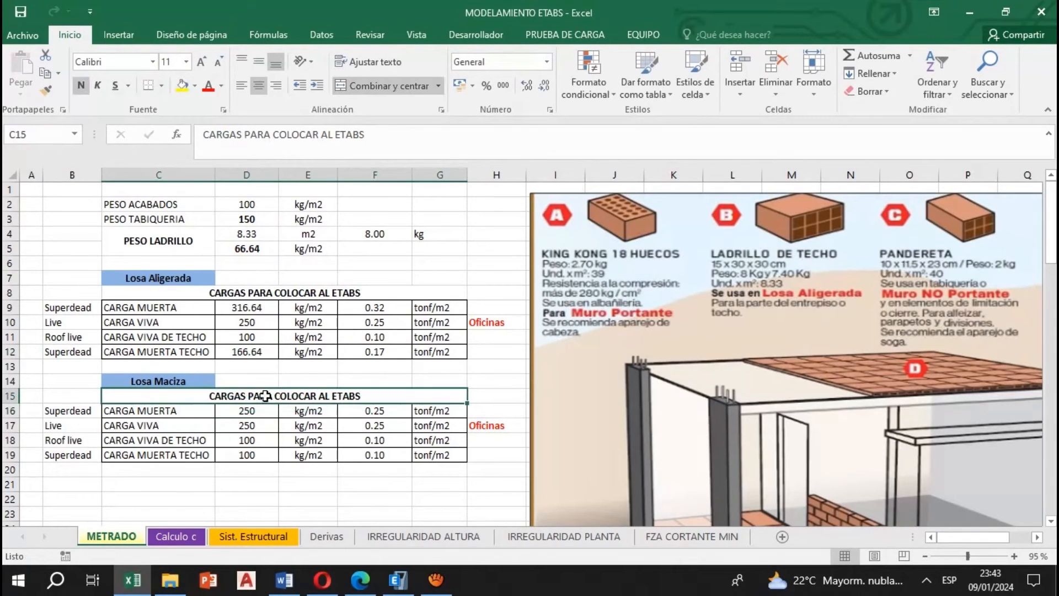
# Review the Losa Maciza dead load, roof live load and roof dead load cells and their formulas
pyautogui.click(397, 579)
pyautogui.hotkey('alt', 'Tab')
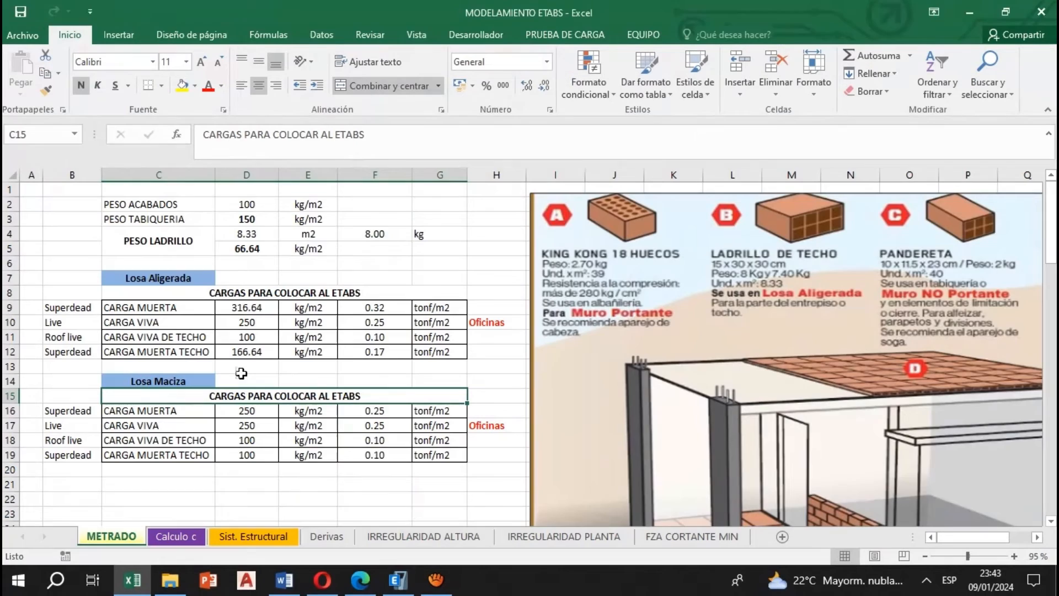
pyautogui.click(257, 412)
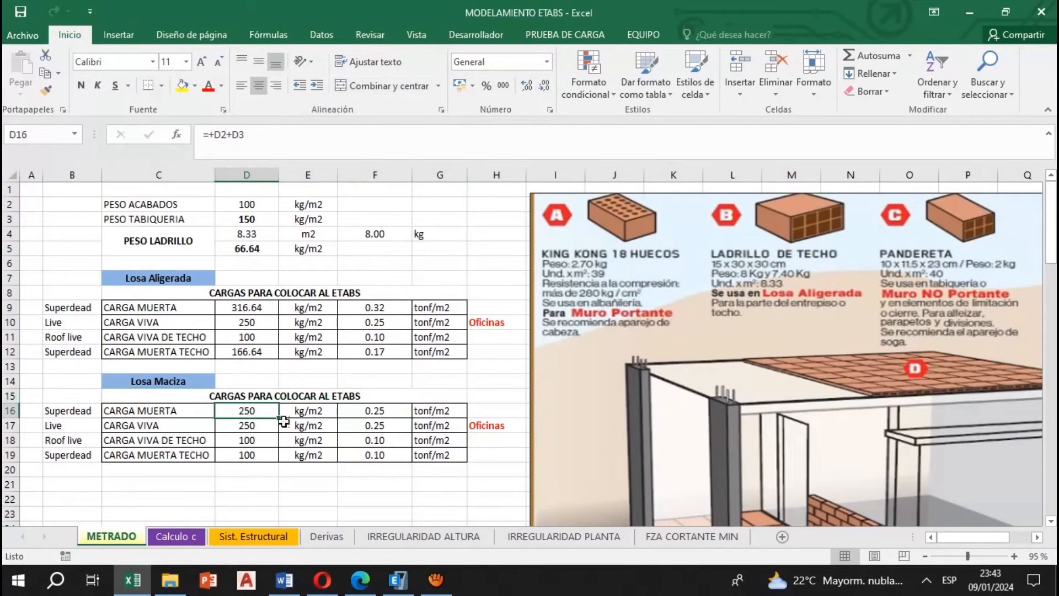
pyautogui.doubleClick(241, 412)
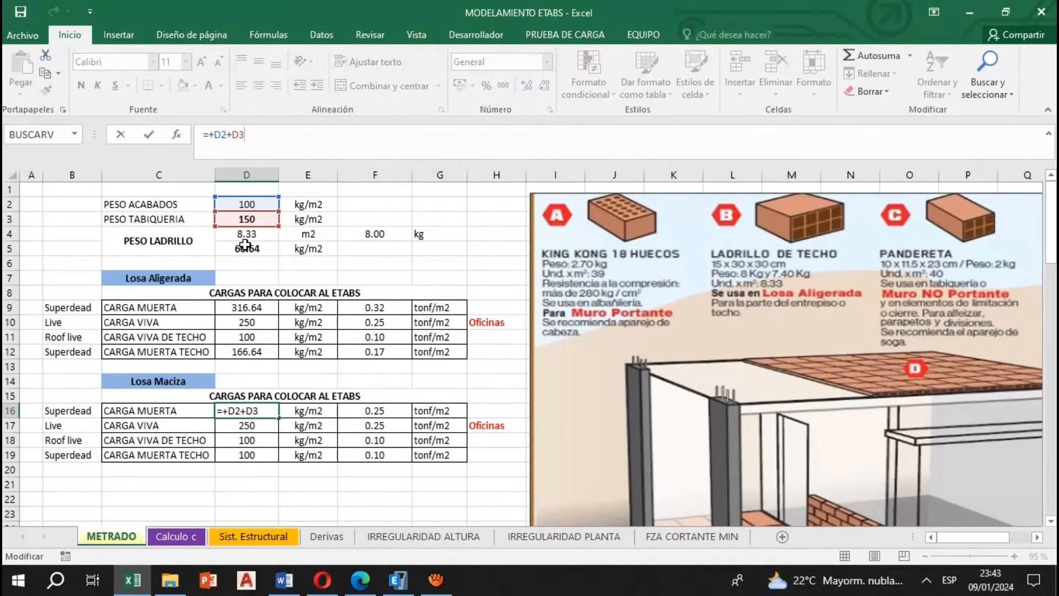
pyautogui.press('Return')
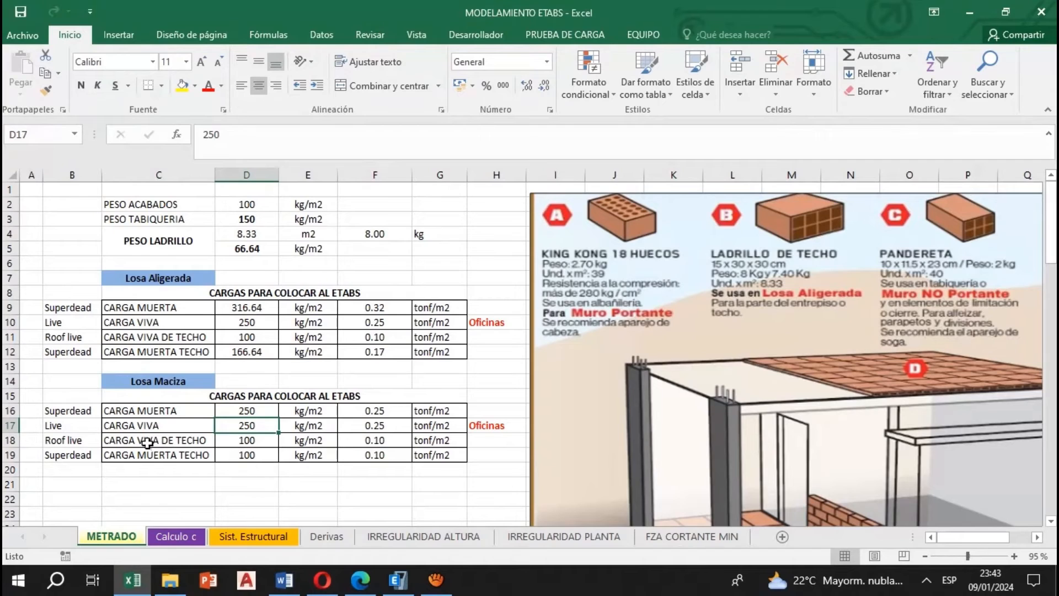
pyautogui.click(251, 435)
pyautogui.click(250, 336)
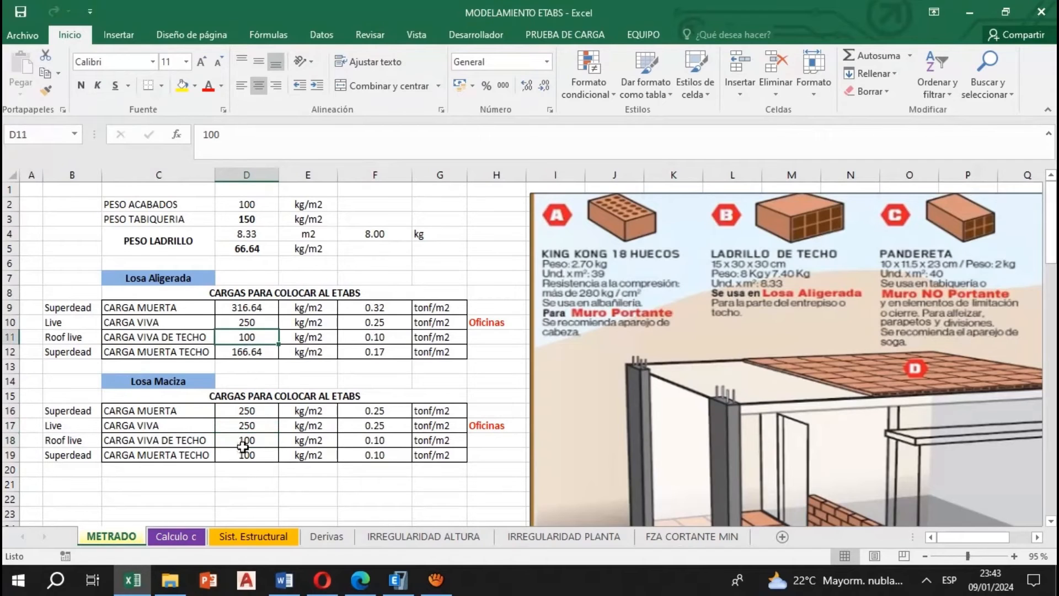
pyautogui.click(242, 455)
pyautogui.click(299, 153)
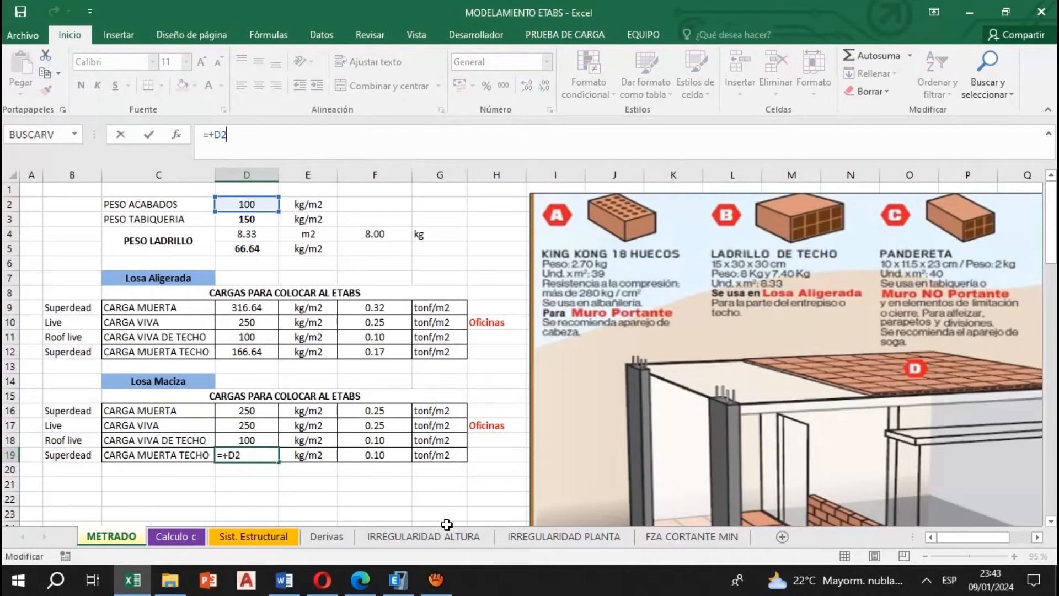
# Close the Losa Maciza roof dead load formula and review that slab's loads in tonf/m2
pyautogui.press('Return')
pyautogui.moveTo(395, 412); pyautogui.dragTo(395, 448)
pyautogui.click(401, 425)
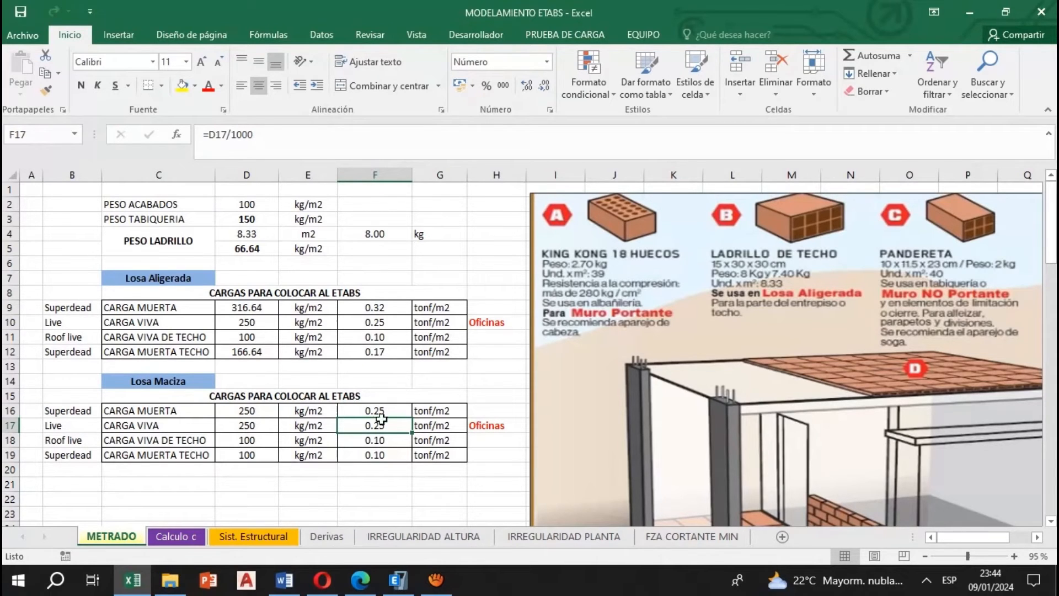
# Switch to ETABS and select all slabs that have the Alig. 20 cm slab property
pyautogui.click(397, 580)
pyautogui.click(228, 28)
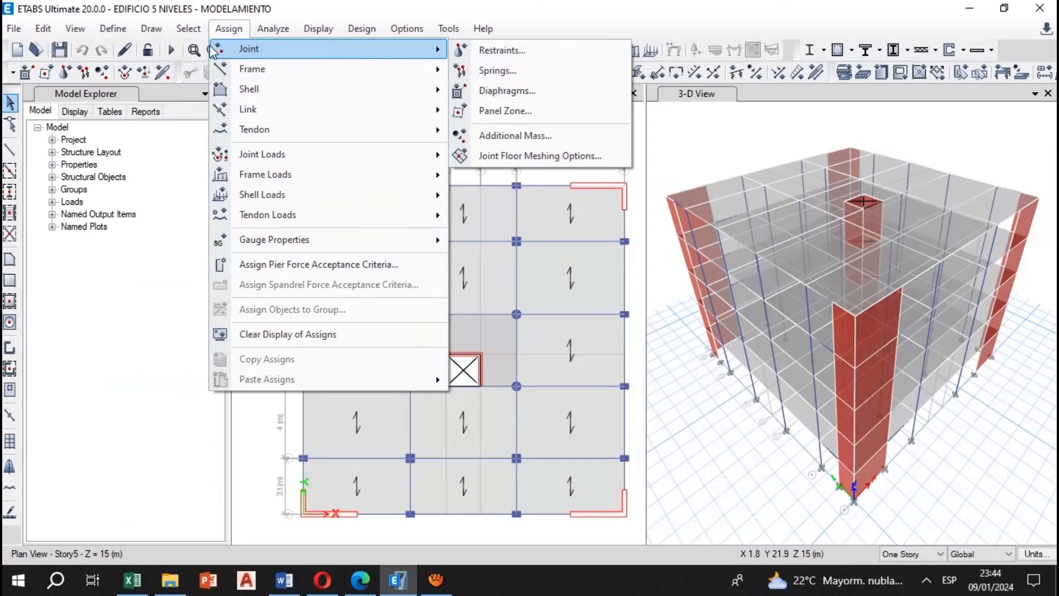
pyautogui.moveTo(188, 28)
pyautogui.moveTo(217, 51)
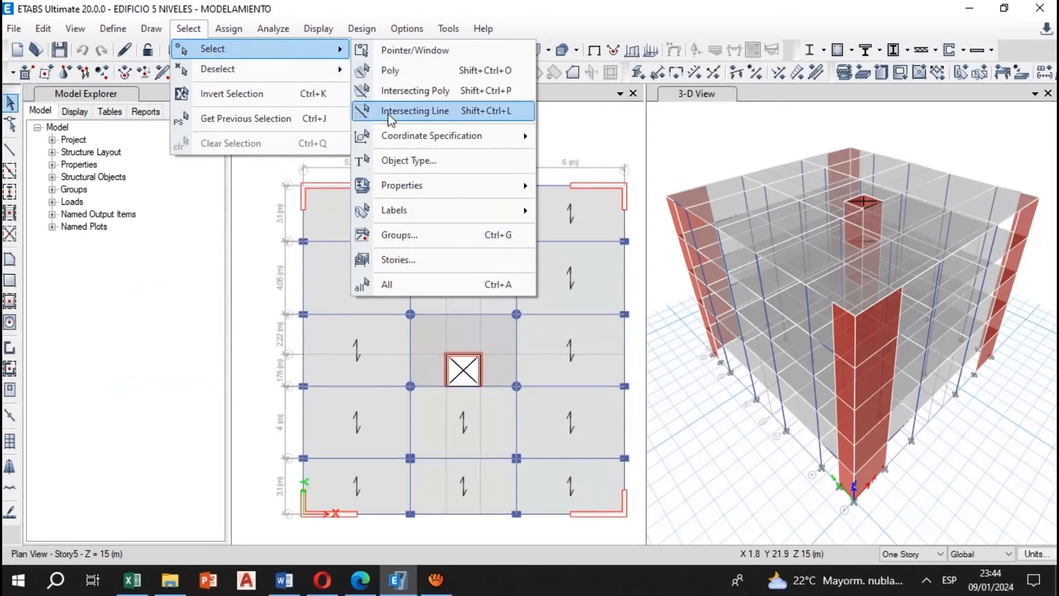
pyautogui.moveTo(440, 194)
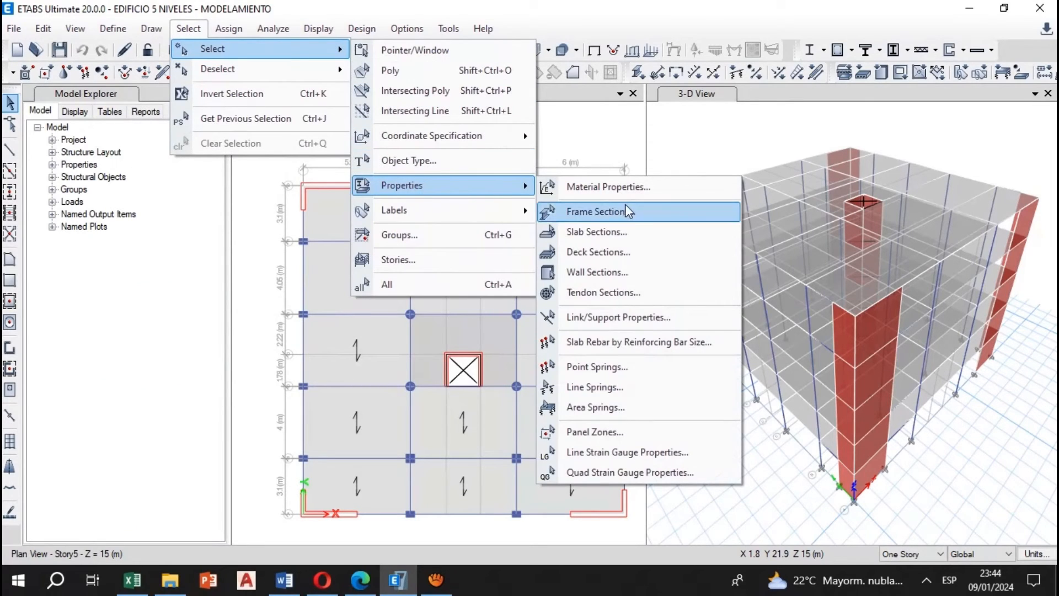
pyautogui.click(638, 234)
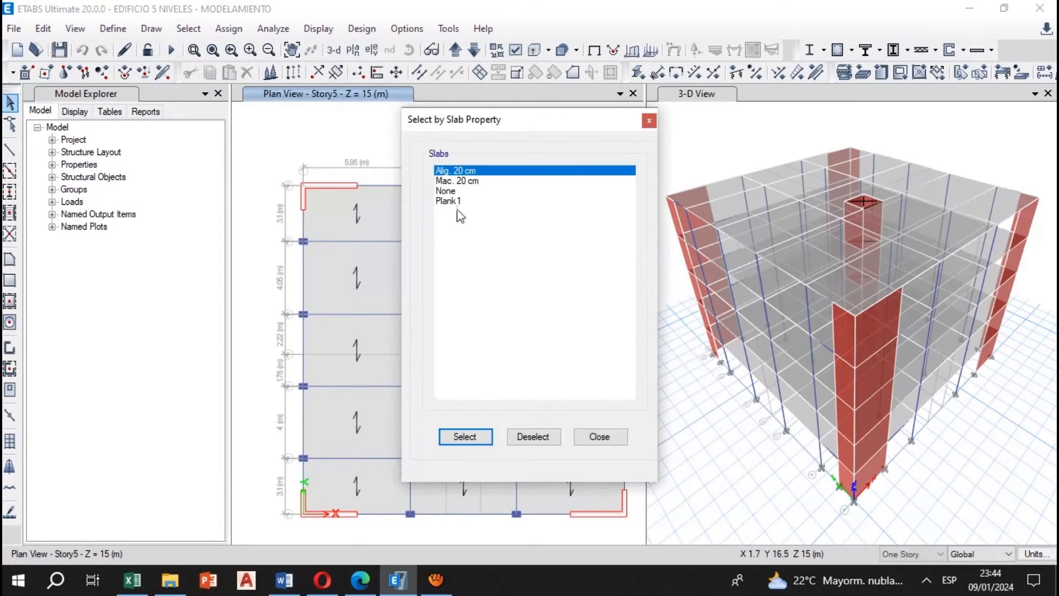
pyautogui.click(476, 185)
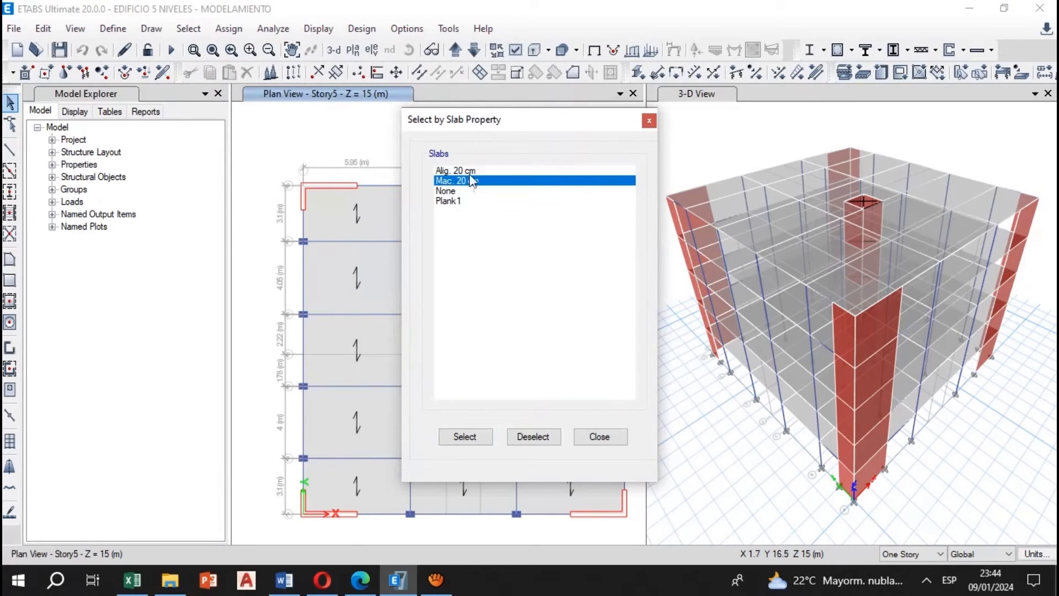
pyautogui.click(467, 172)
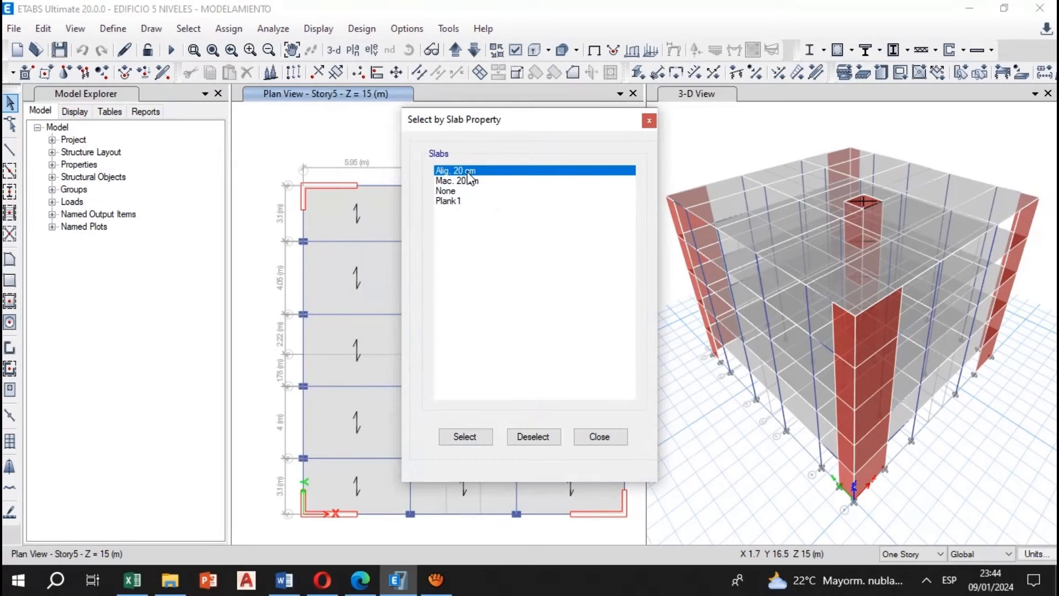
pyautogui.click(466, 437)
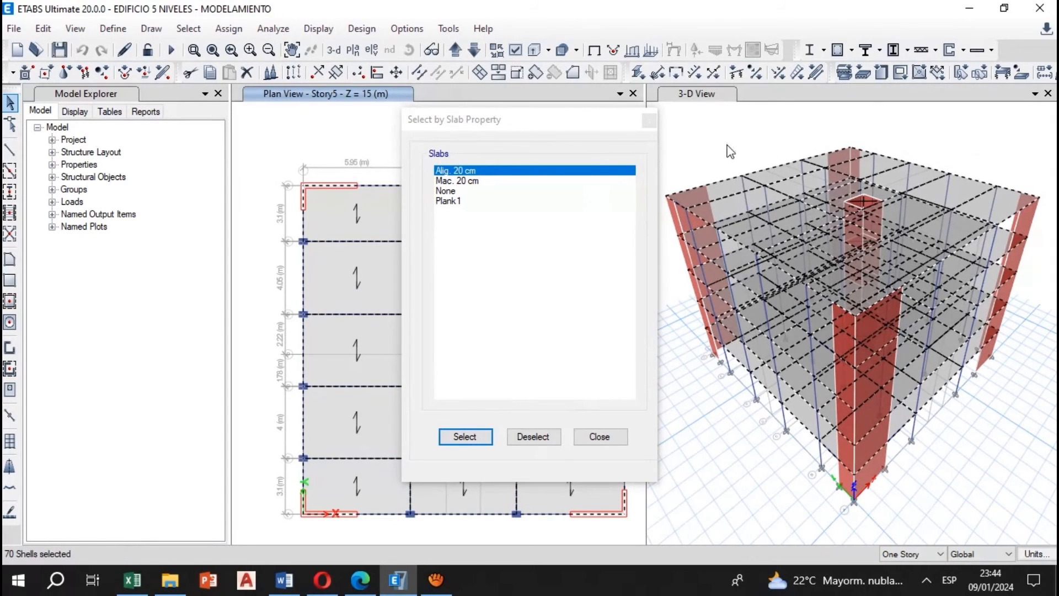
pyautogui.click(649, 120)
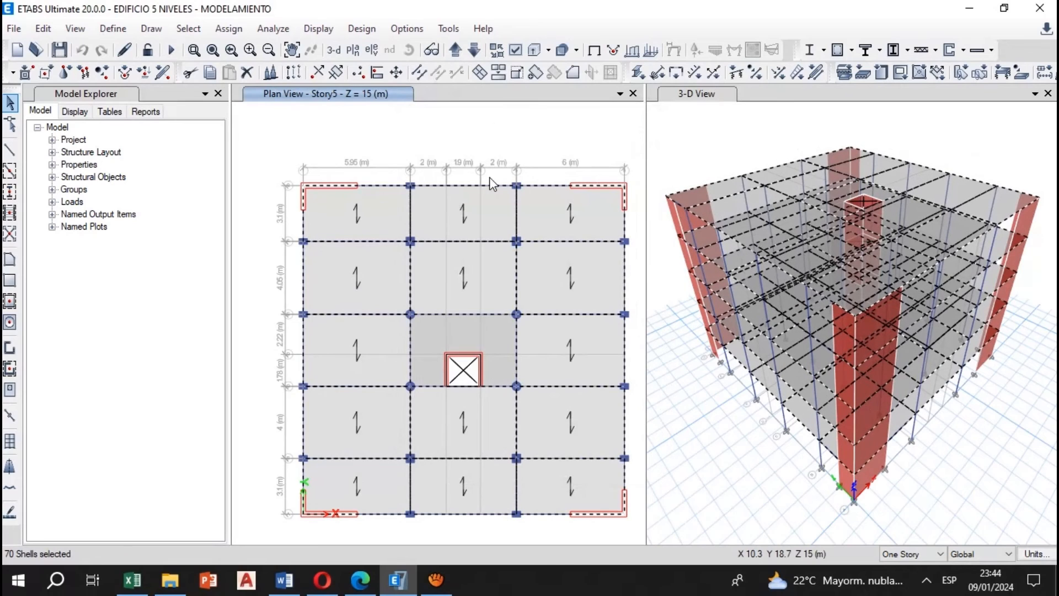
# Check the Losa Aligerada floor dead load and roof dead load rows in the Excel load table
pyautogui.click(133, 579)
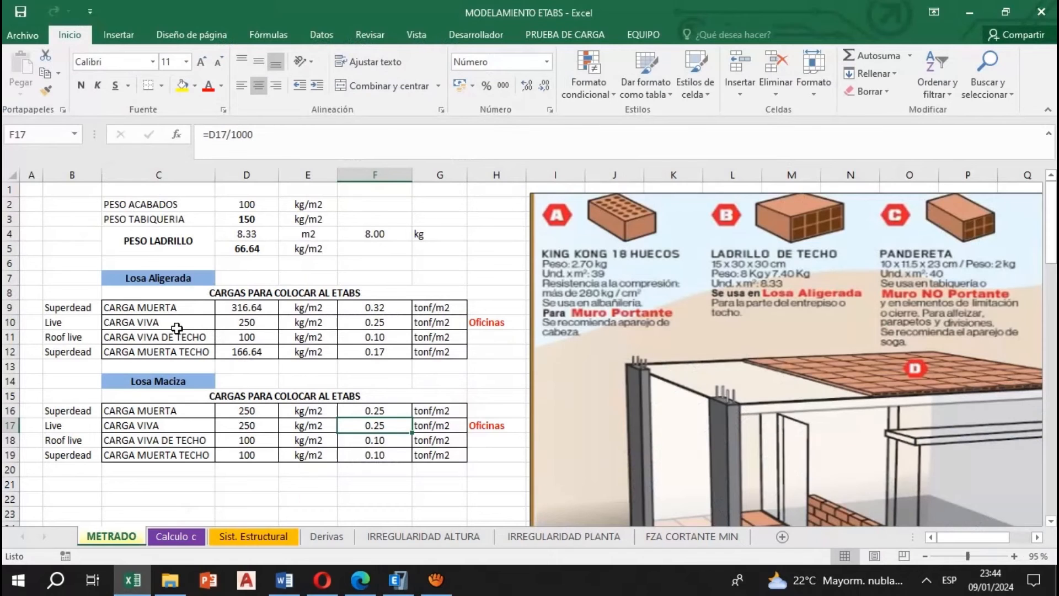
pyautogui.click(156, 307)
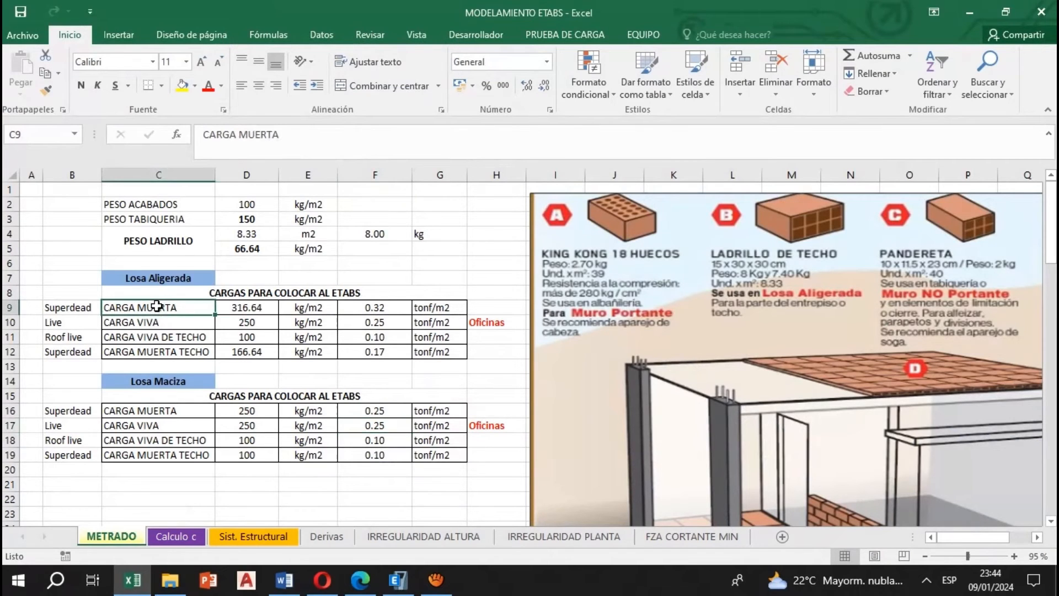
pyautogui.click(182, 350)
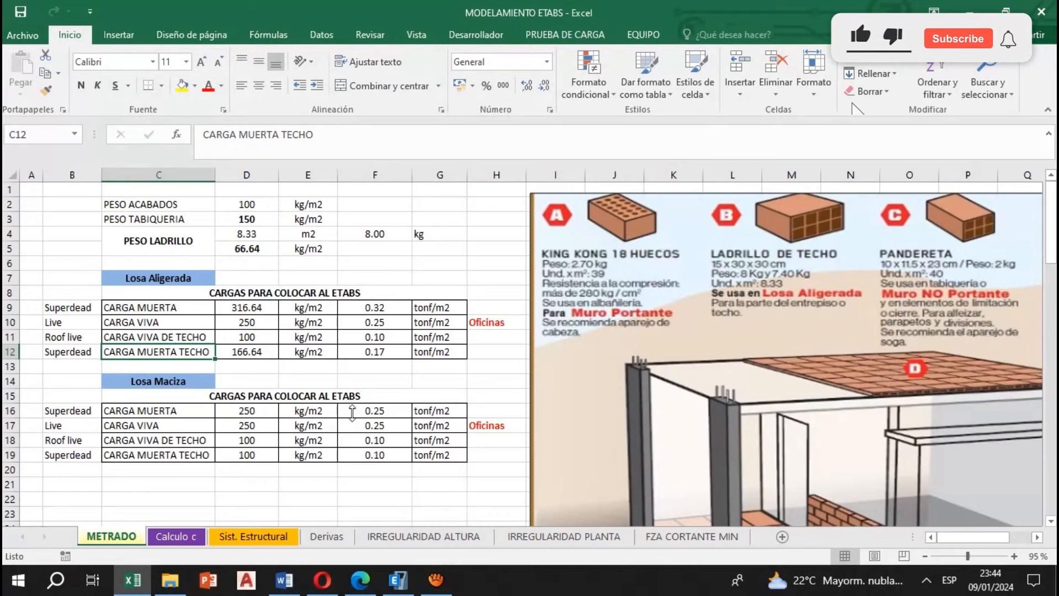
# Return to ETABS and remove the Story5 roof panels from the ribbed slab selection
pyautogui.click(398, 579)
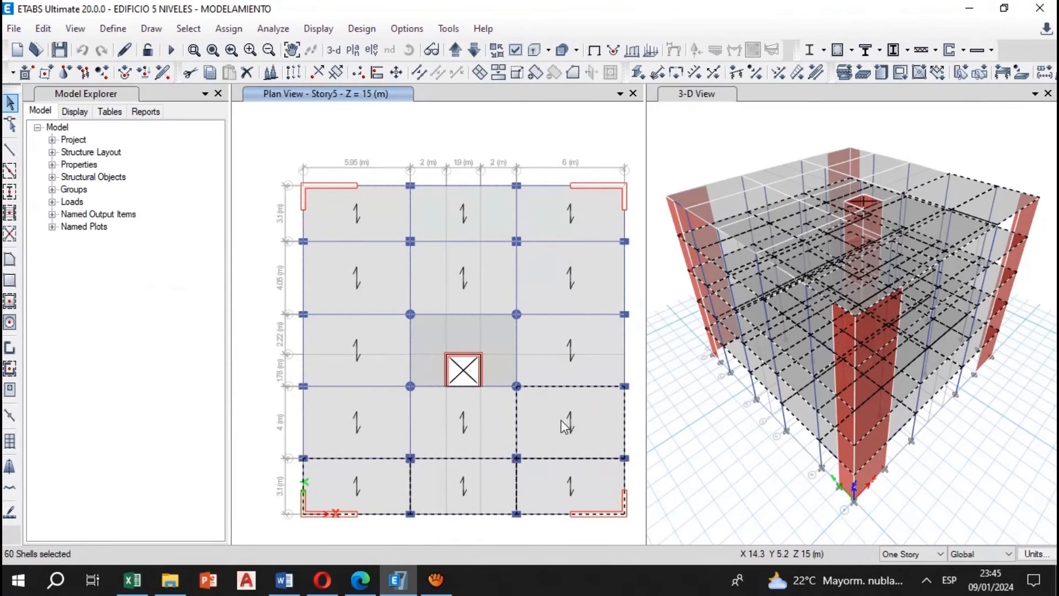
pyautogui.click(563, 428)
pyautogui.click(576, 493)
pyautogui.click(438, 492)
pyautogui.click(342, 481)
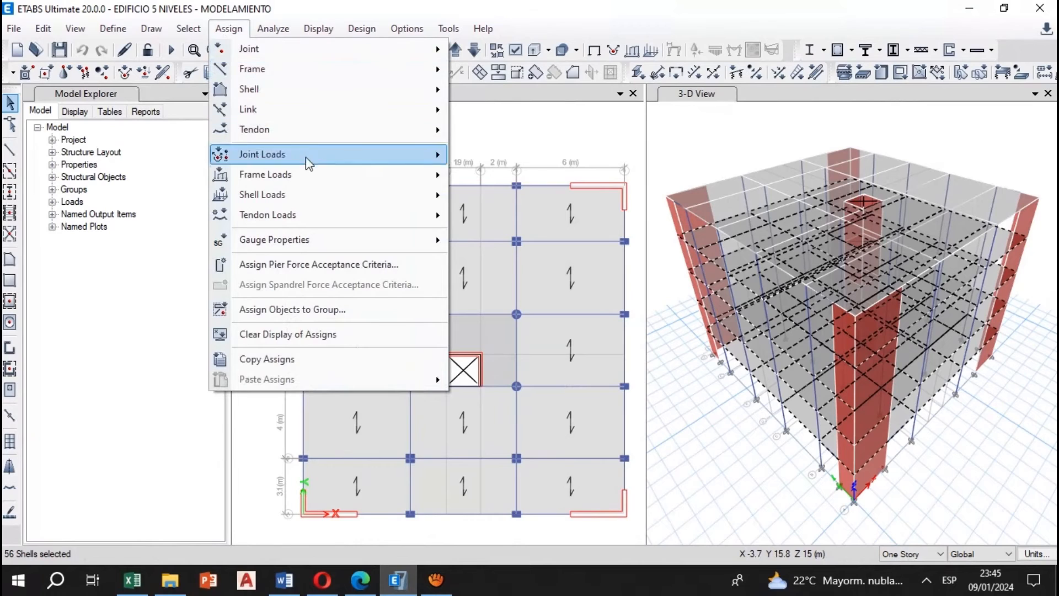
# Assign the Losa Aligerada dead load from Excel, 0.32 tonf/m² under Carga Muerta, as a uniform gravity load on the selected slabs, replacing existing loads
pyautogui.moveTo(285, 204)
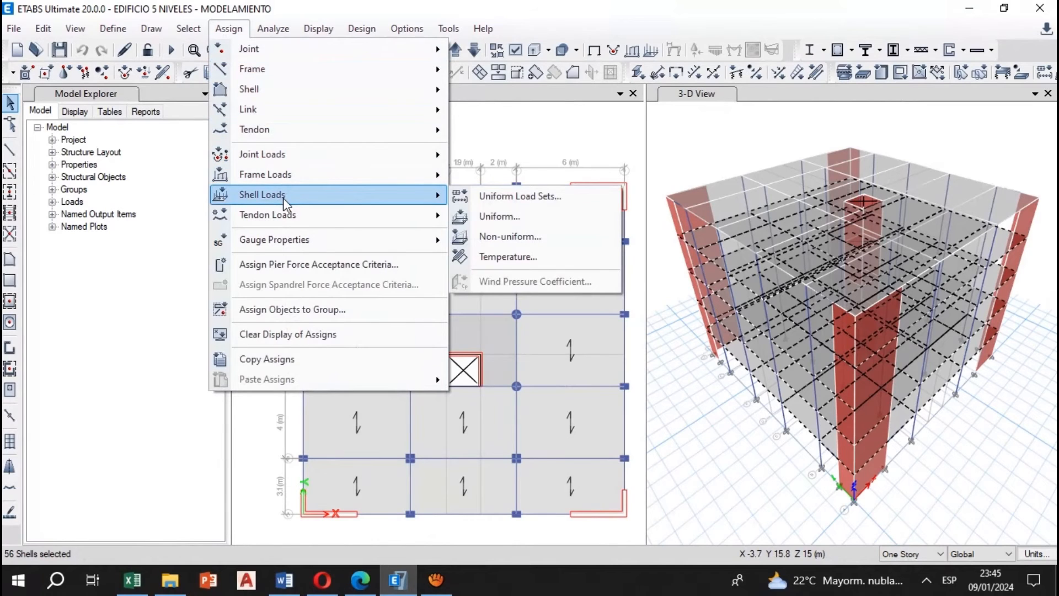
pyautogui.click(519, 216)
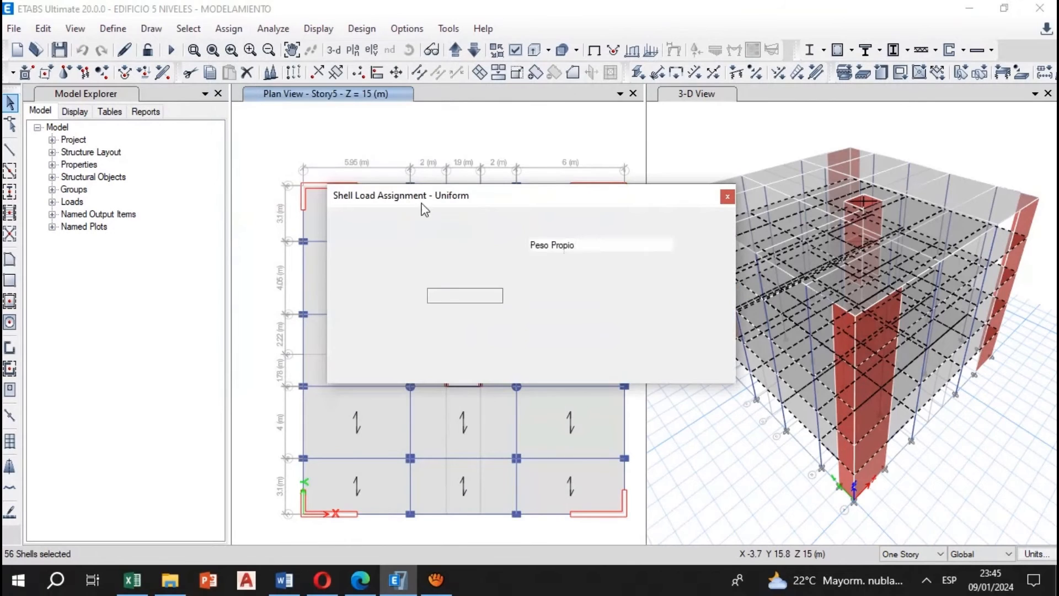
pyautogui.moveTo(482, 165); pyautogui.dragTo(532, 92)
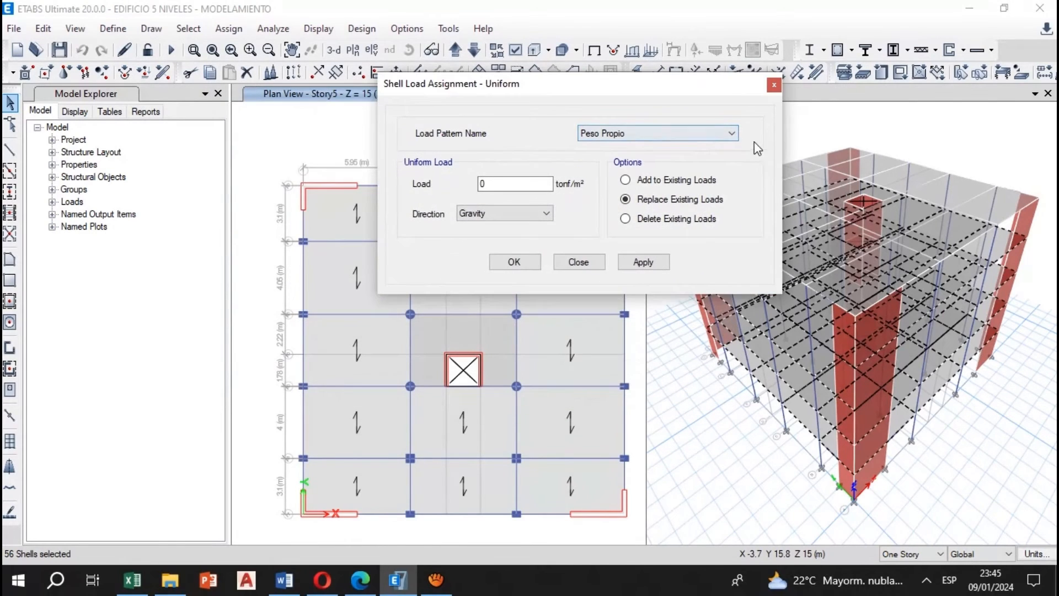
pyautogui.click(658, 136)
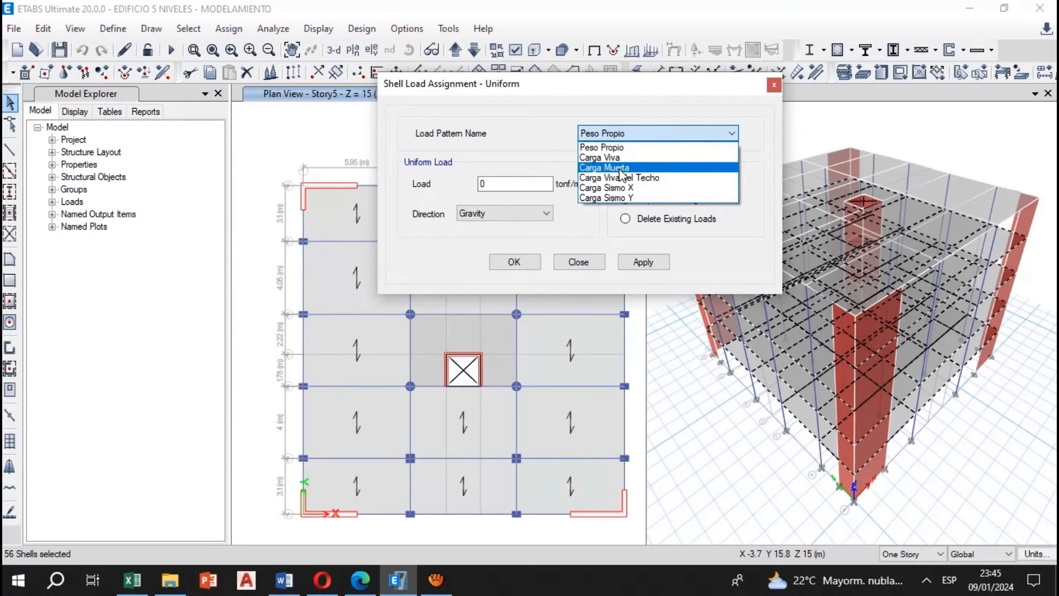
pyautogui.click(621, 168)
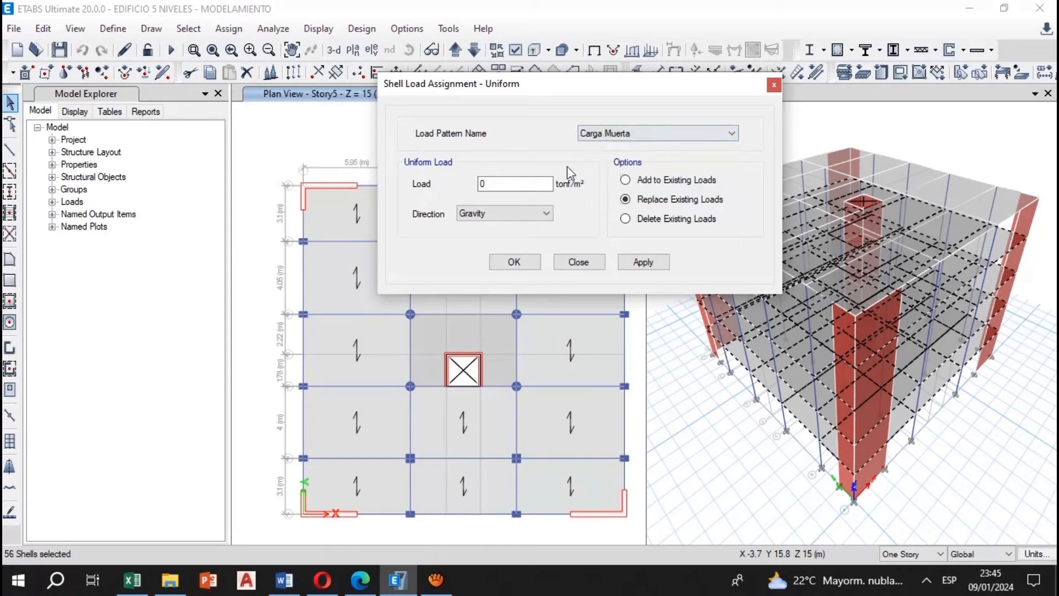
pyautogui.click(510, 185)
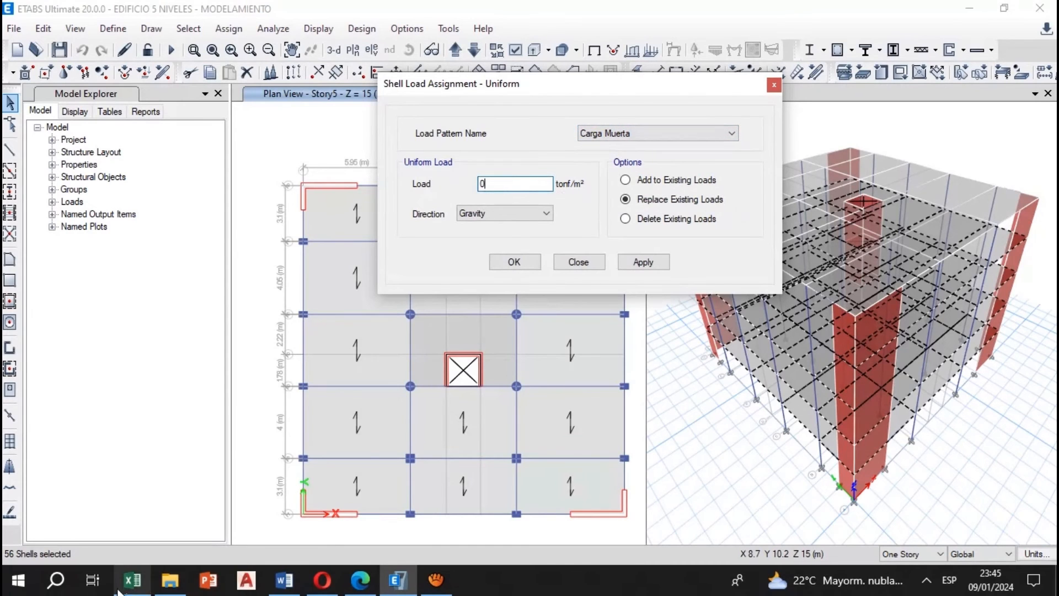
pyautogui.click(133, 579)
pyautogui.click(375, 308)
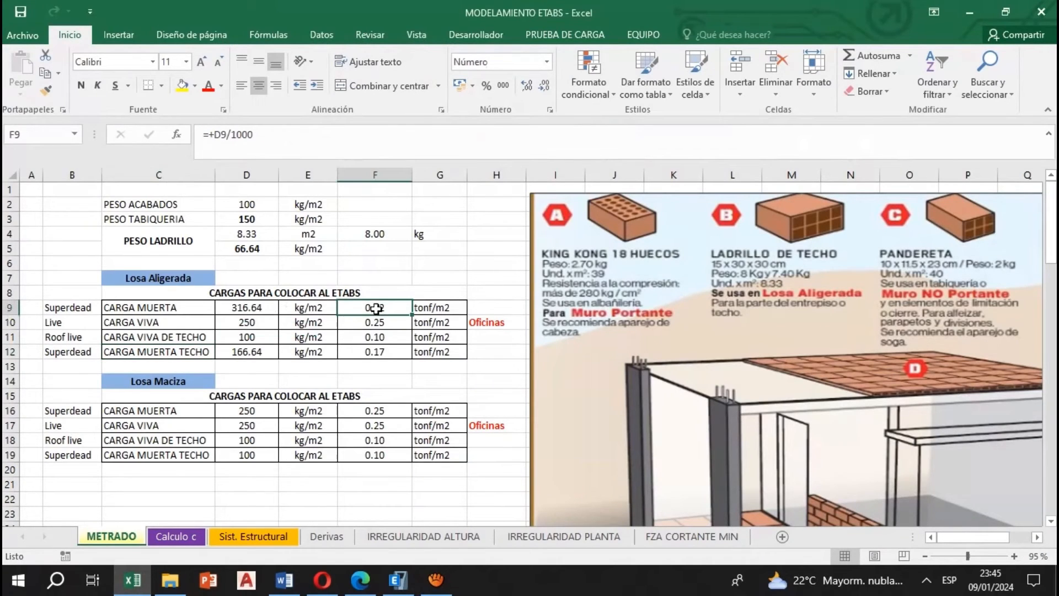
pyautogui.click(397, 580)
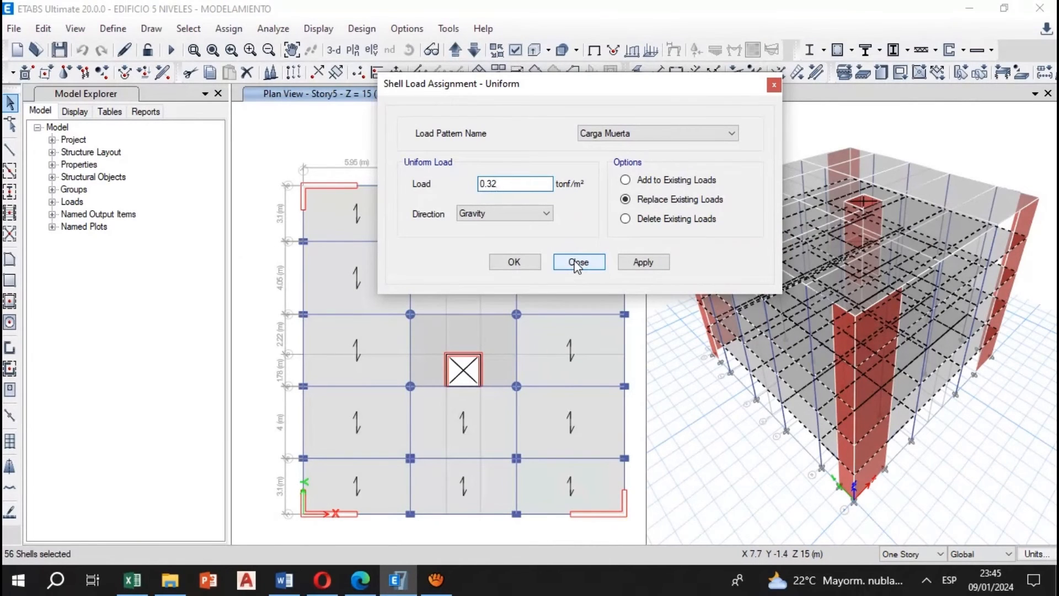
pyautogui.click(635, 262)
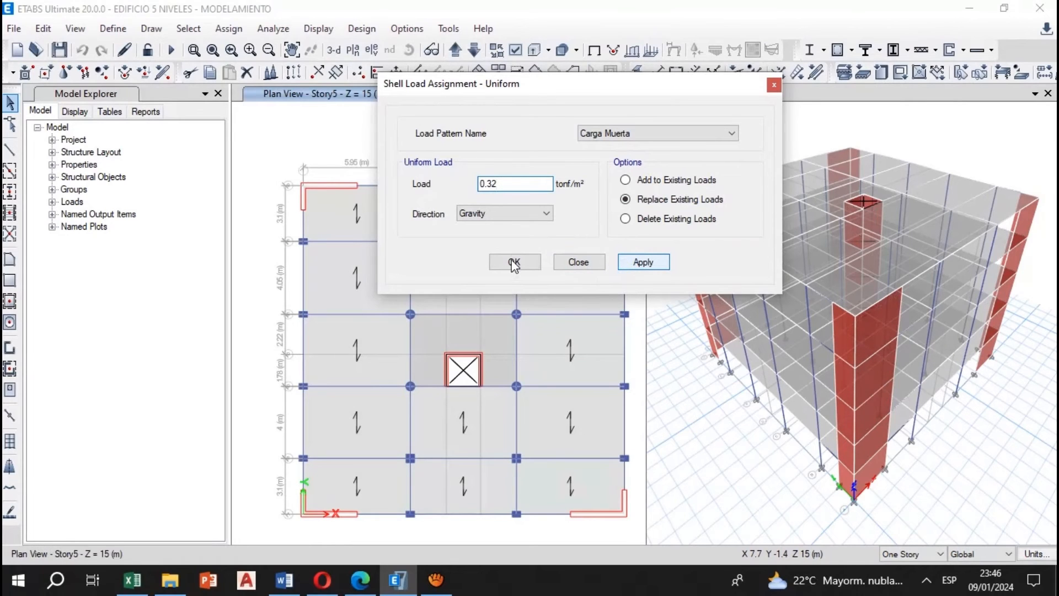
pyautogui.click(525, 266)
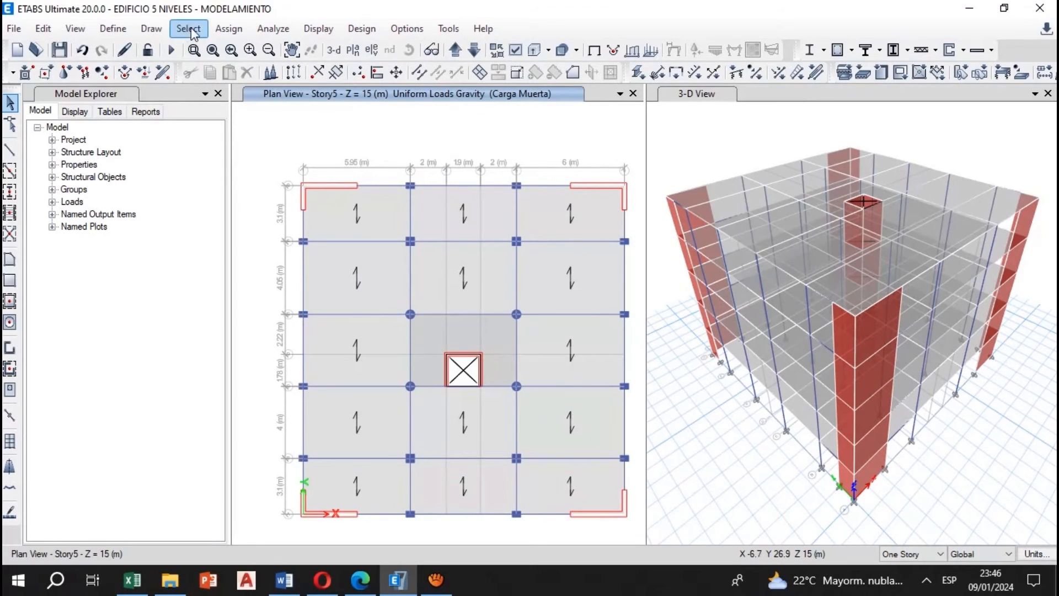
# Restore the previous ribbed slab selection and show the Story4 plan to check the assigned dead loads
pyautogui.click(187, 30)
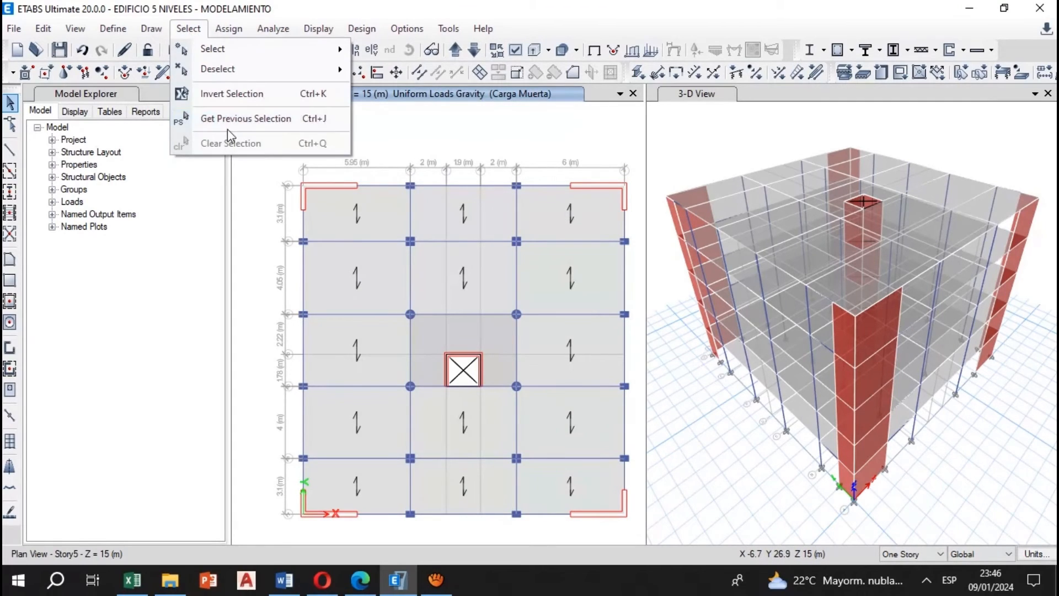
pyautogui.click(269, 120)
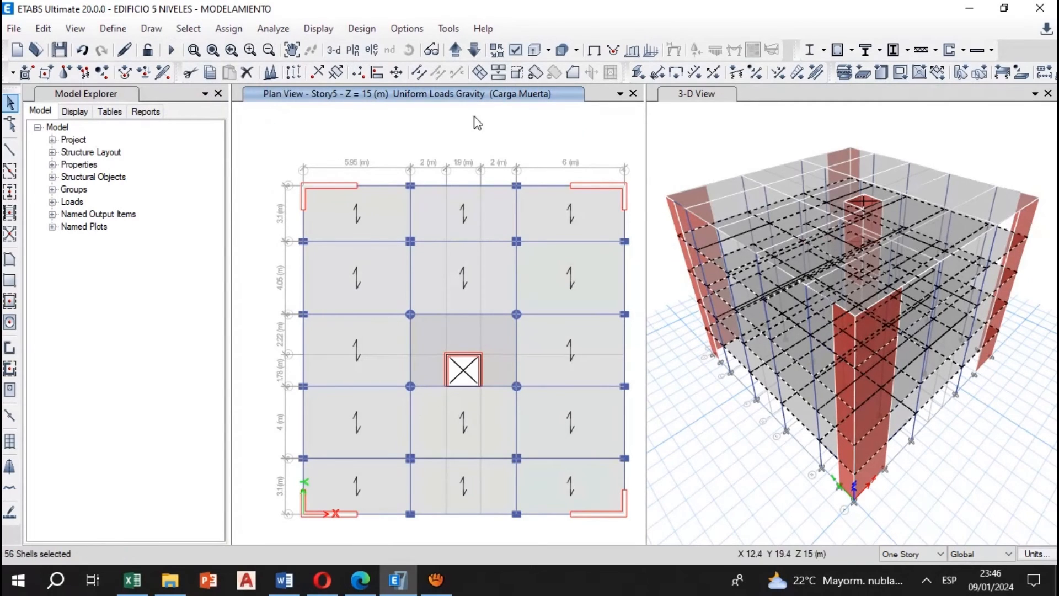
pyautogui.click(478, 52)
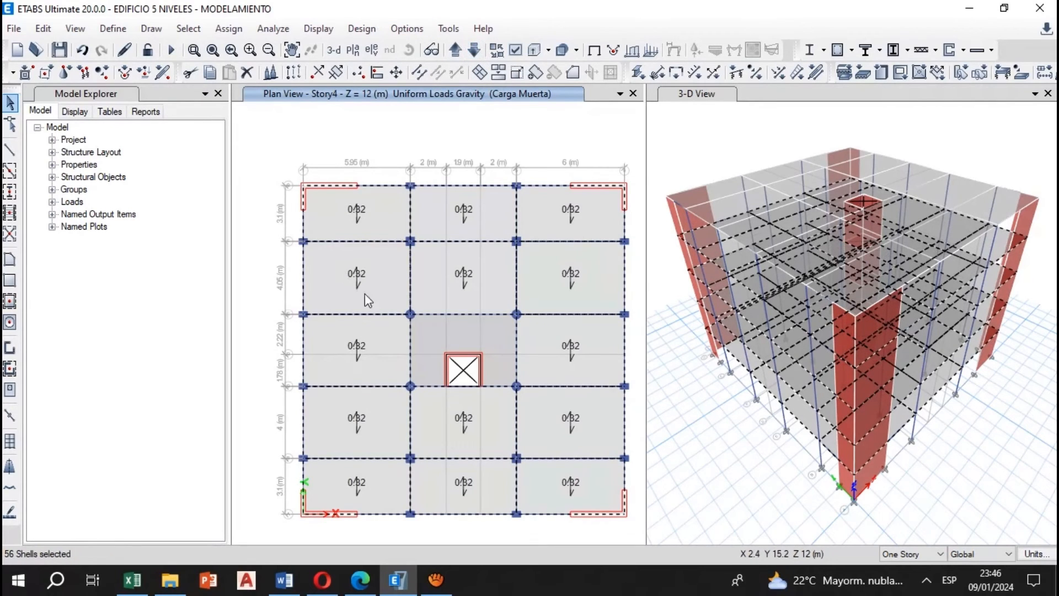
# Assign the Losa Aligerada live load from Excel, 0.25 tonf/m² under Carga Viva, as a uniform gravity load on the selected slabs, replacing existing loads
pyautogui.click(228, 29)
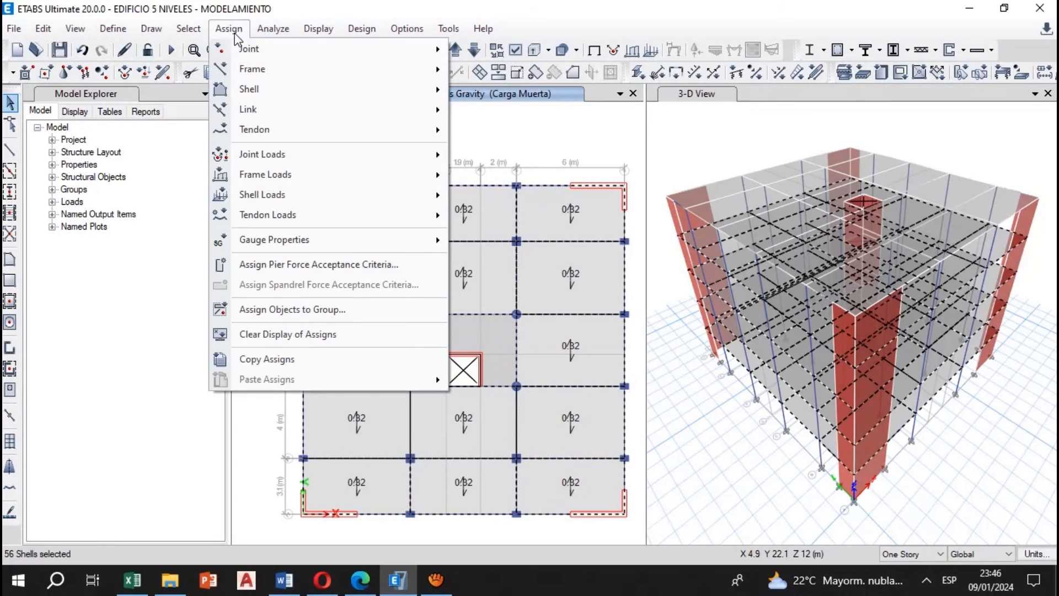
pyautogui.moveTo(306, 197)
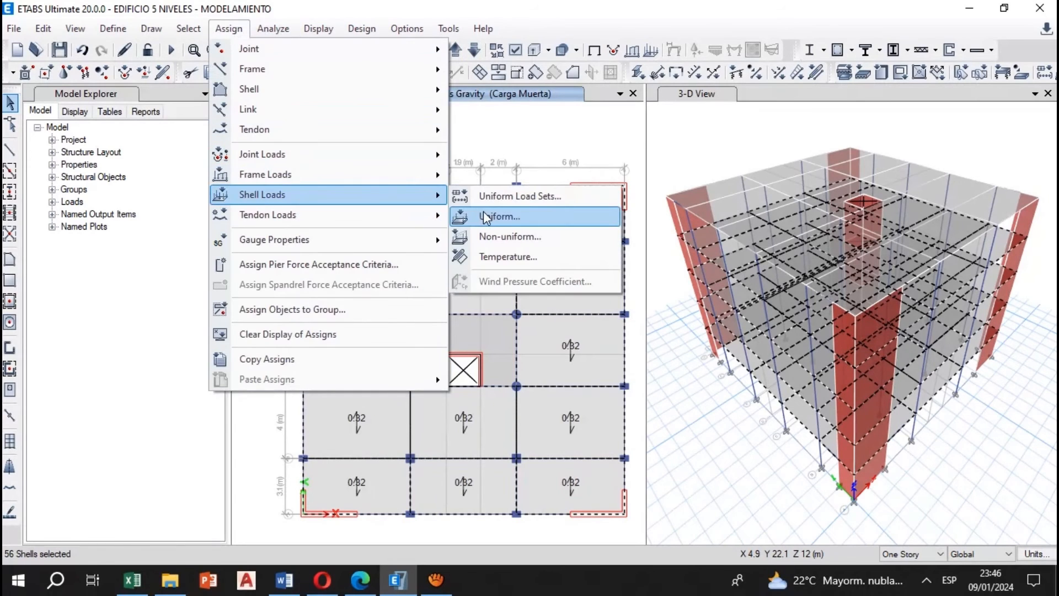
pyautogui.click(461, 216)
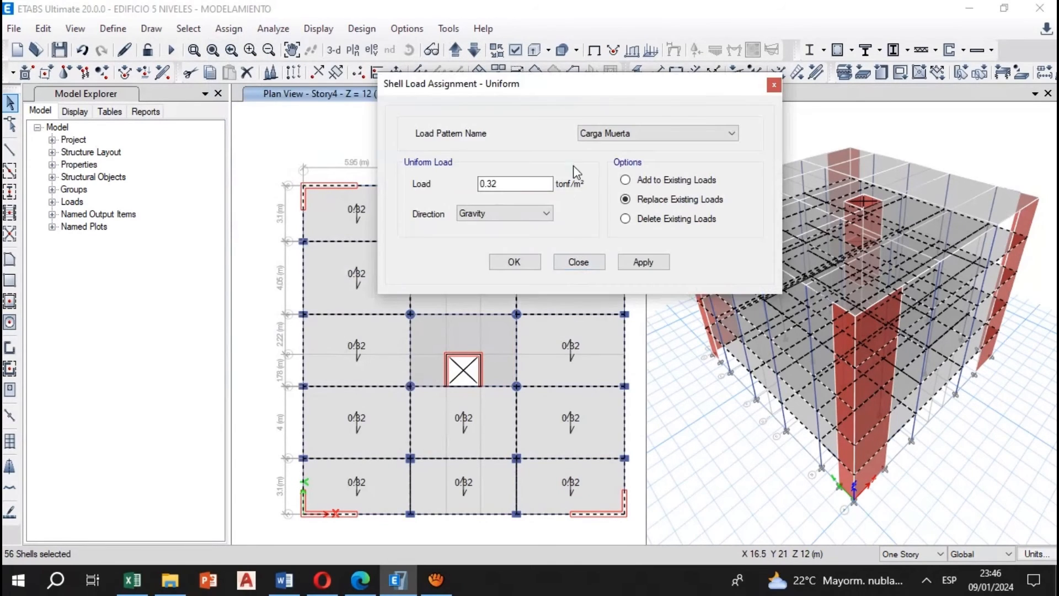
pyautogui.moveTo(583, 95); pyautogui.dragTo(606, 148)
pyautogui.click(654, 186)
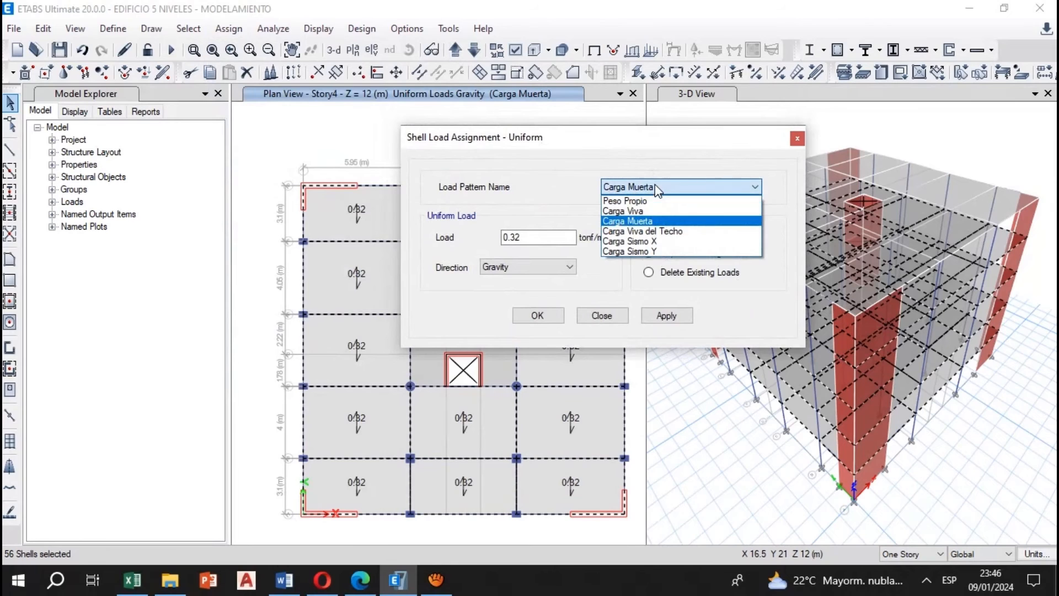
pyautogui.click(644, 215)
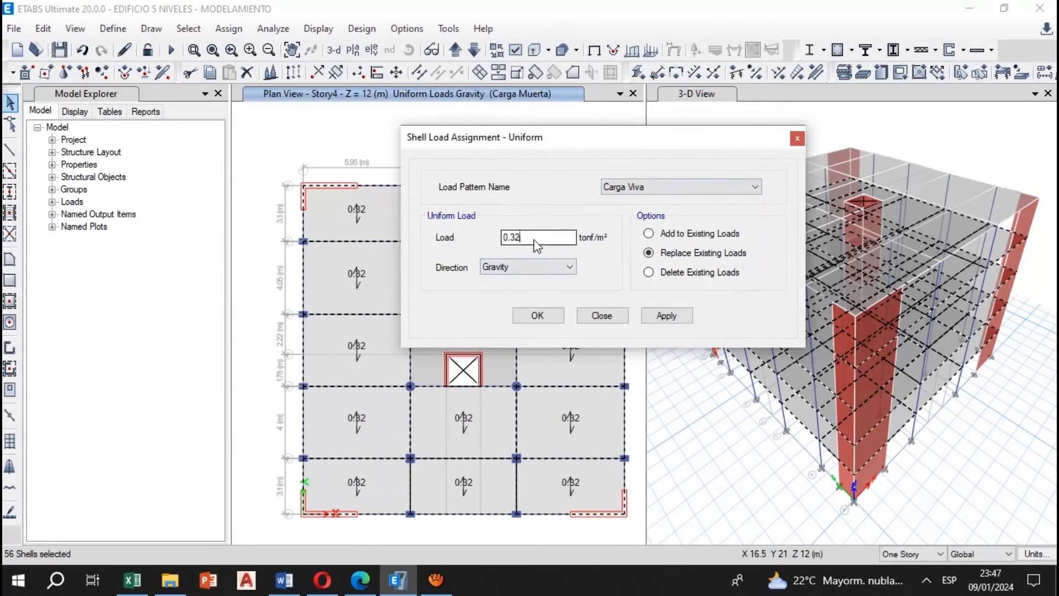
pyautogui.click(132, 579)
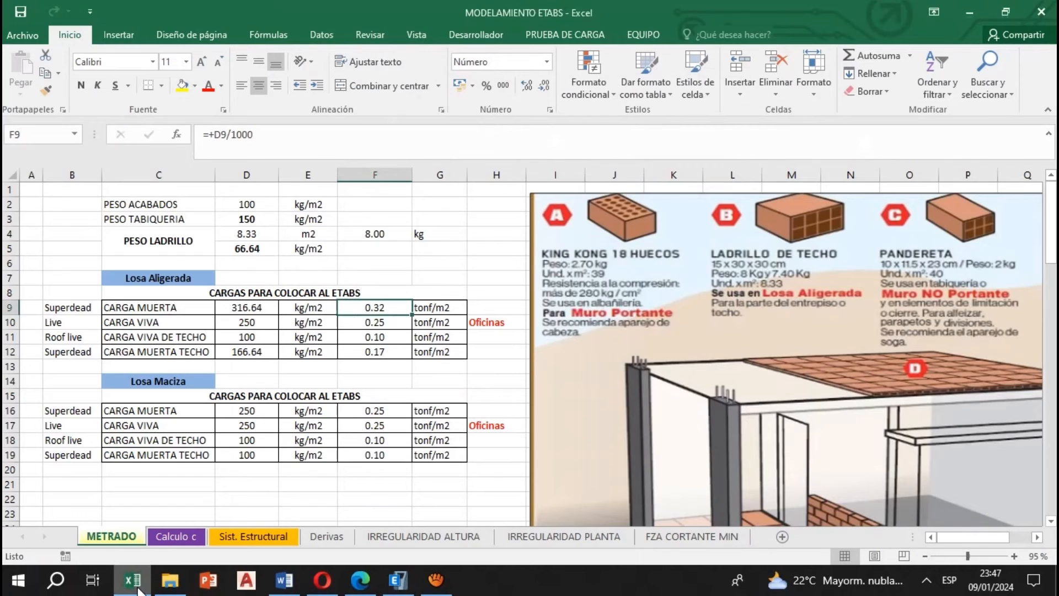
pyautogui.click(375, 324)
pyautogui.click(146, 577)
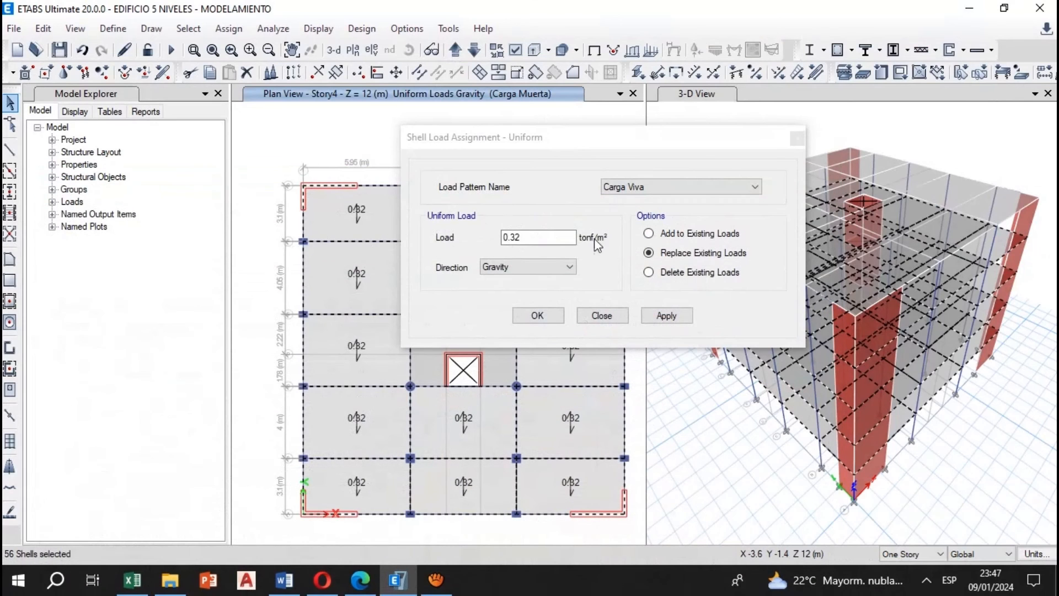
pyautogui.click(552, 235)
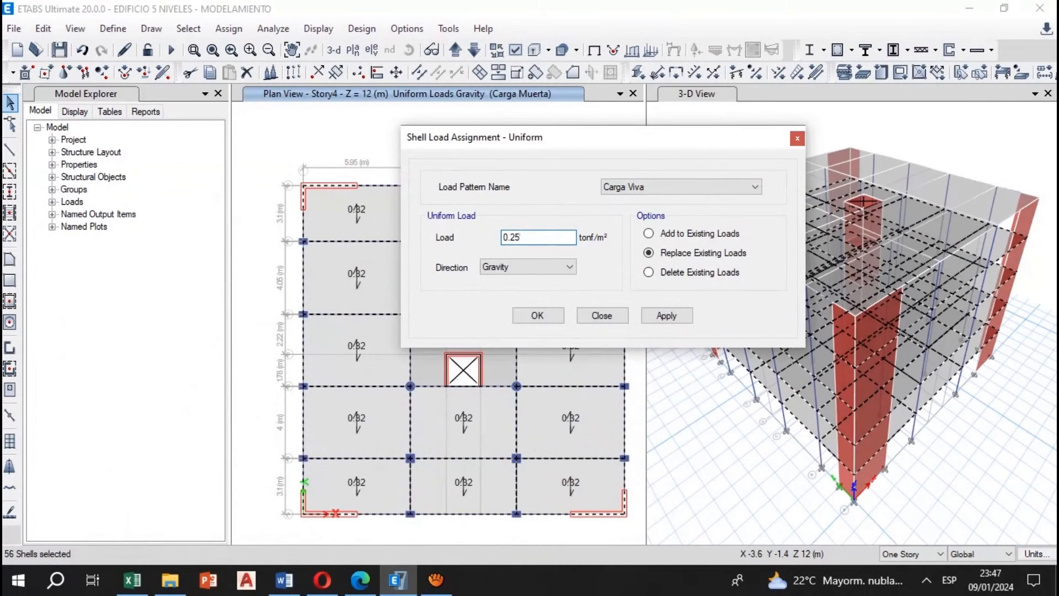
pyautogui.click(667, 315)
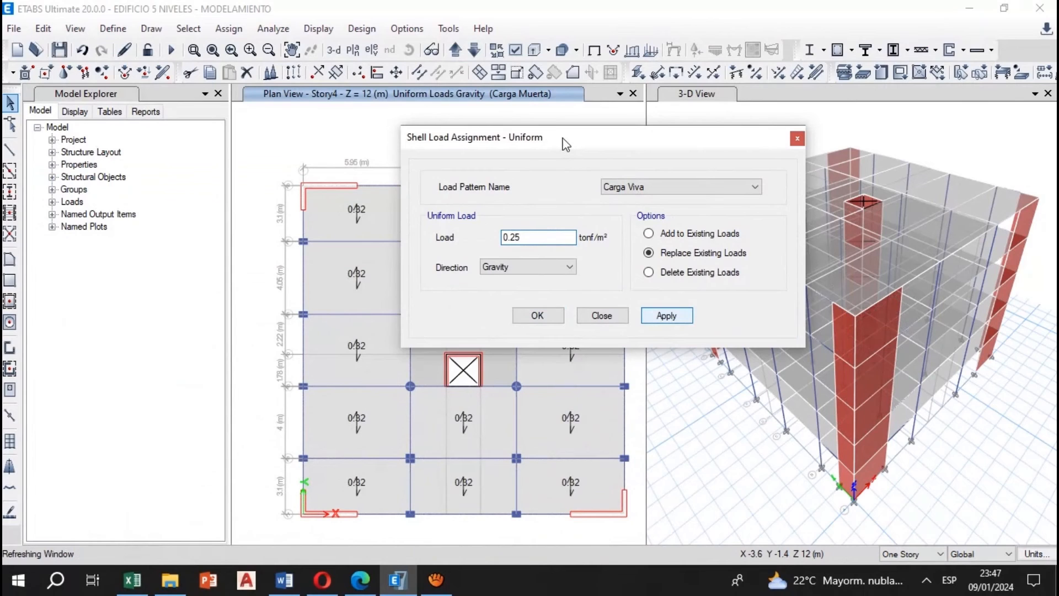
pyautogui.moveTo(634, 145); pyautogui.dragTo(917, 149)
pyautogui.click(917, 149)
# Check the Roof live row in Excel, return to ETABS and select all fourteen ribbed slab panels around the core on the Story5 plan
pyautogui.click(133, 579)
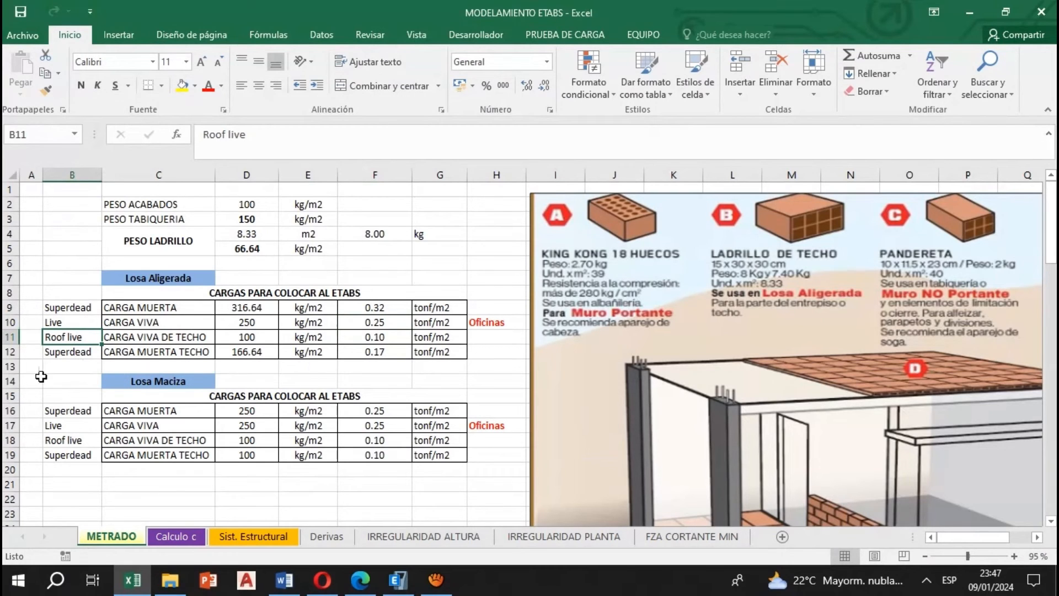
pyautogui.click(398, 580)
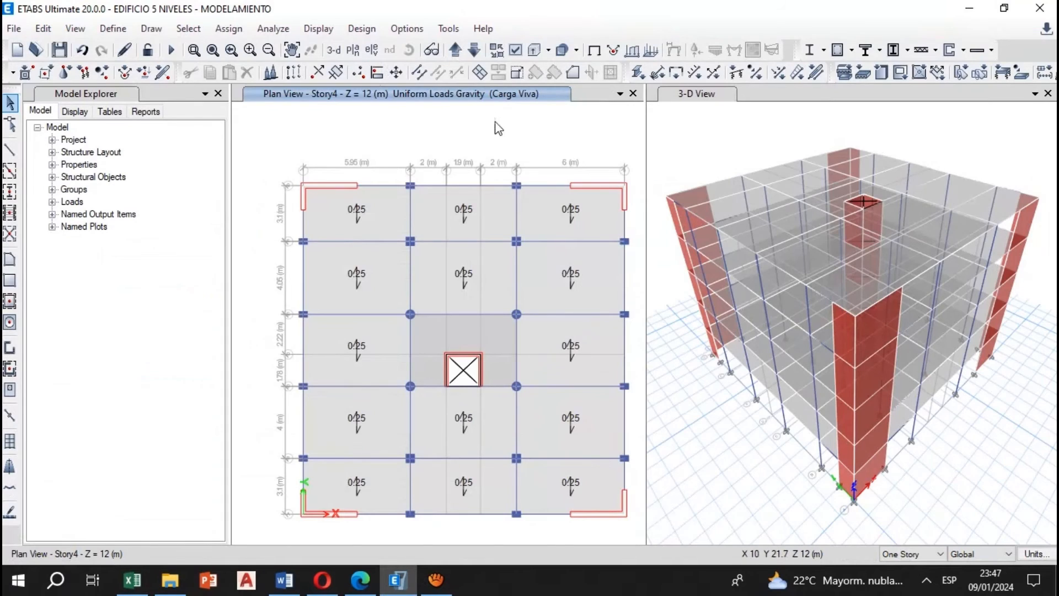
pyautogui.click(458, 53)
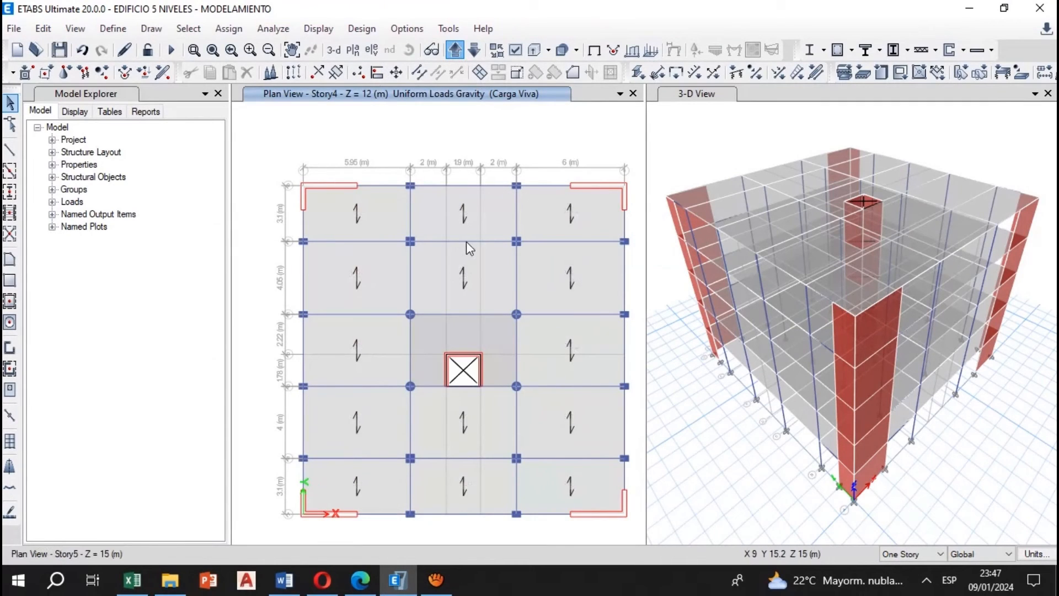
pyautogui.click(382, 225)
pyautogui.click(485, 225)
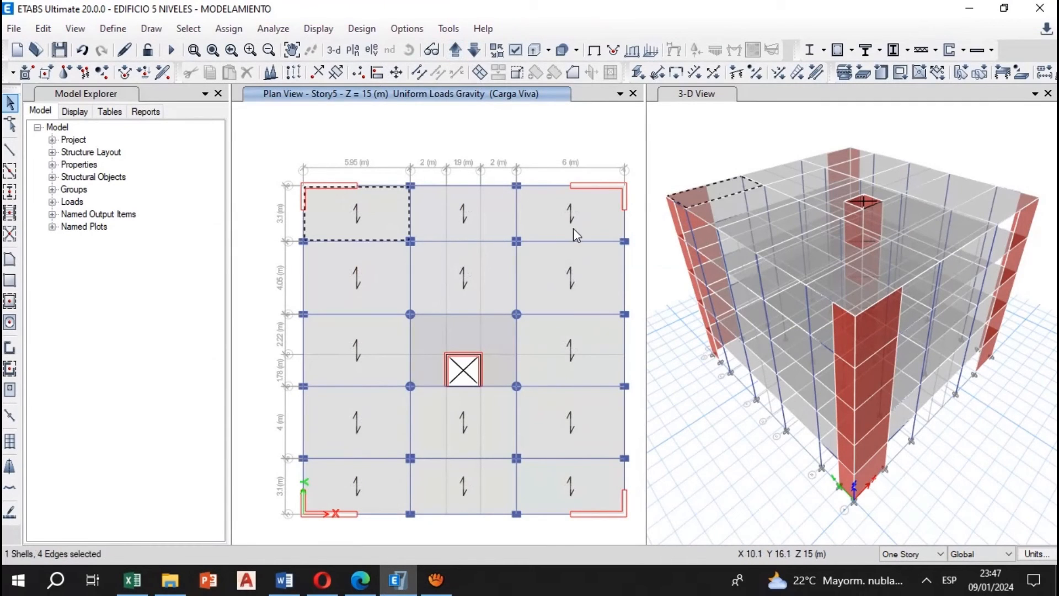
pyautogui.click(574, 228)
pyautogui.click(571, 285)
pyautogui.click(357, 353)
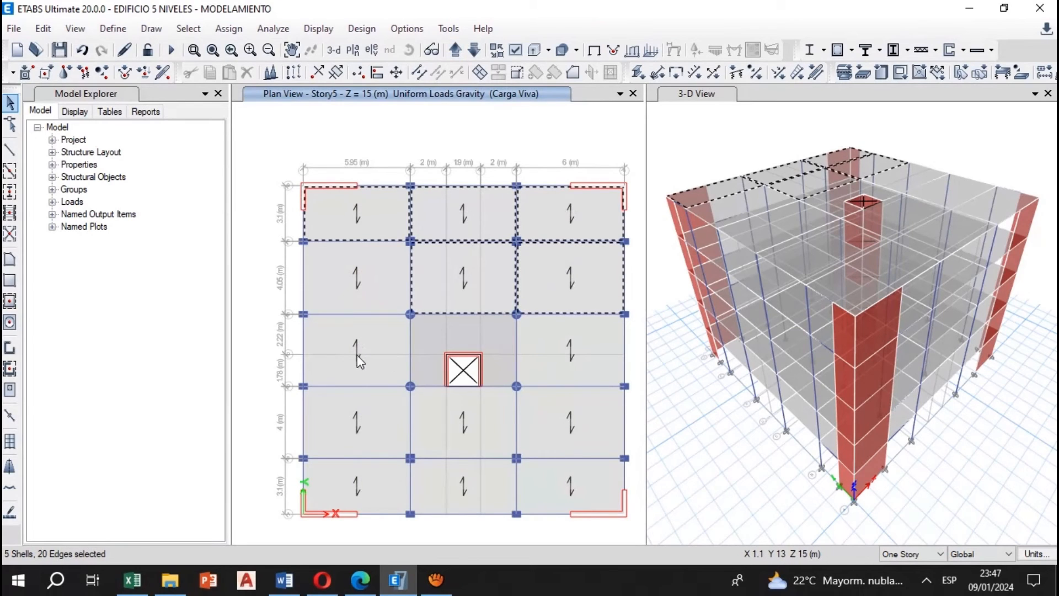
pyautogui.click(519, 364)
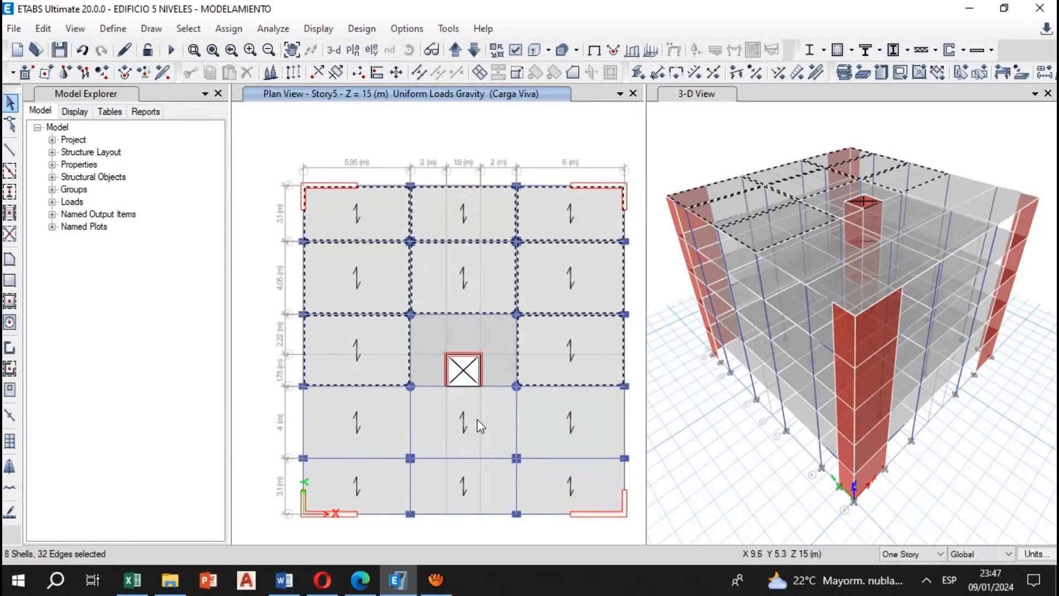
pyautogui.click(478, 419)
pyautogui.click(386, 416)
pyautogui.click(576, 437)
pyautogui.click(568, 465)
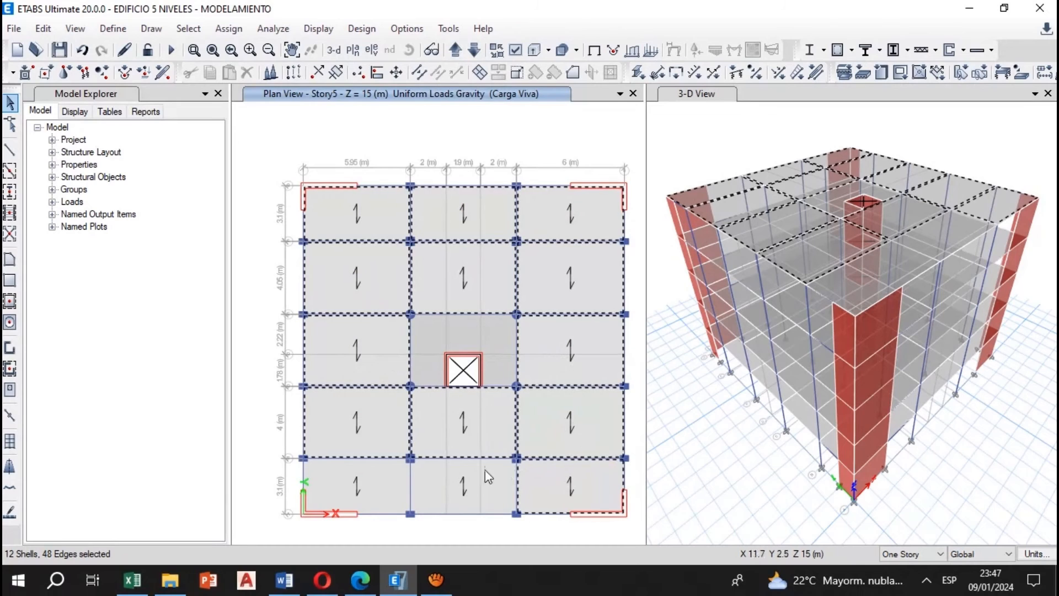
pyautogui.click(485, 469)
pyautogui.click(366, 473)
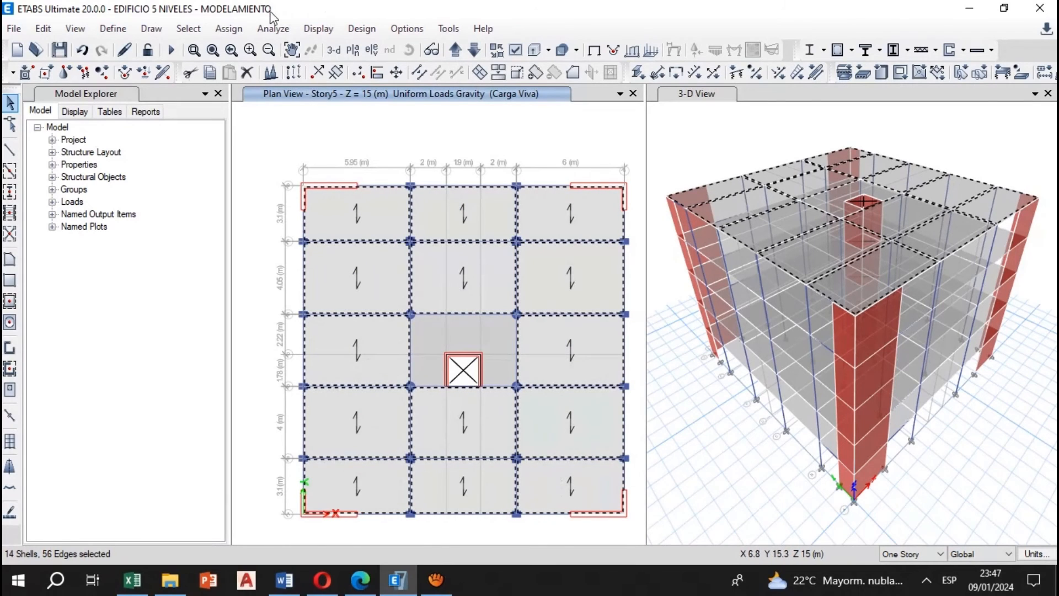
# Assign the Losa Aligerada roof live load from Excel, 0.10 tonf/m² under Carga Viva del Techo, as a uniform gravity load on the selected Story5 panels
pyautogui.click(228, 29)
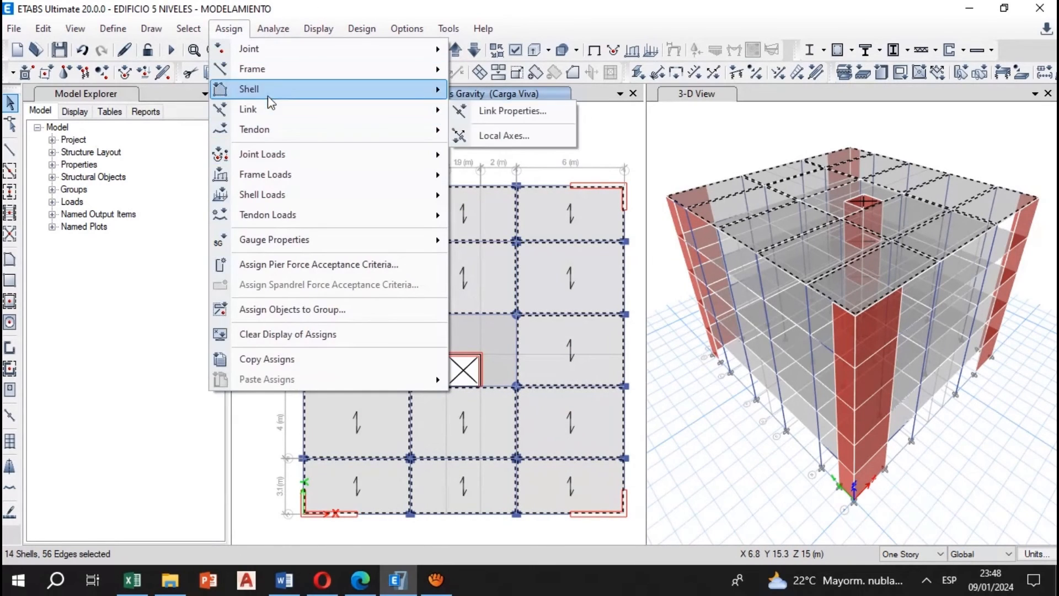
pyautogui.moveTo(326, 196)
pyautogui.click(531, 216)
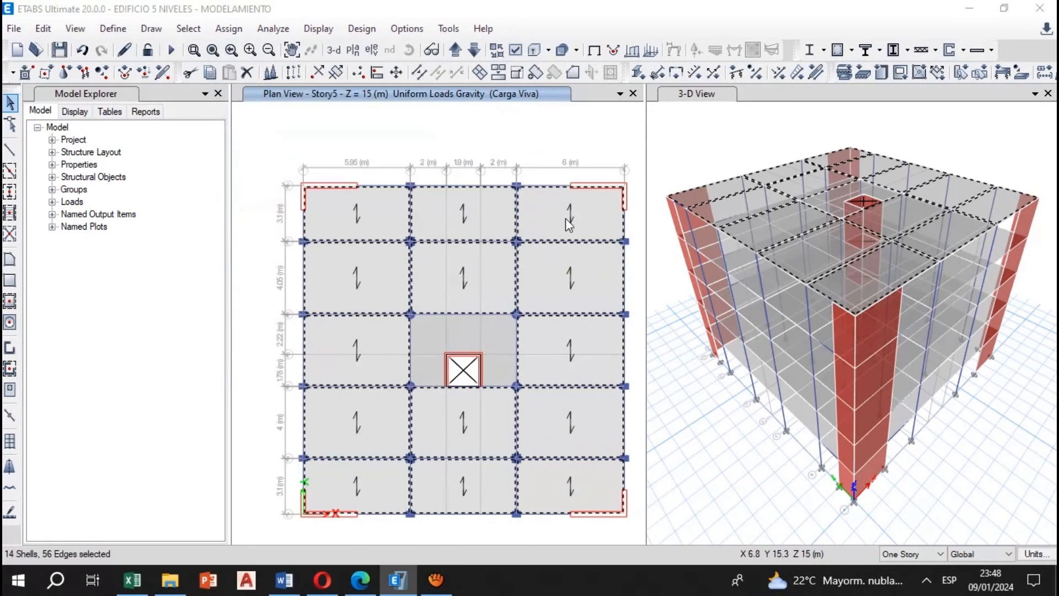
pyautogui.hotkey('alt', 'Tab')
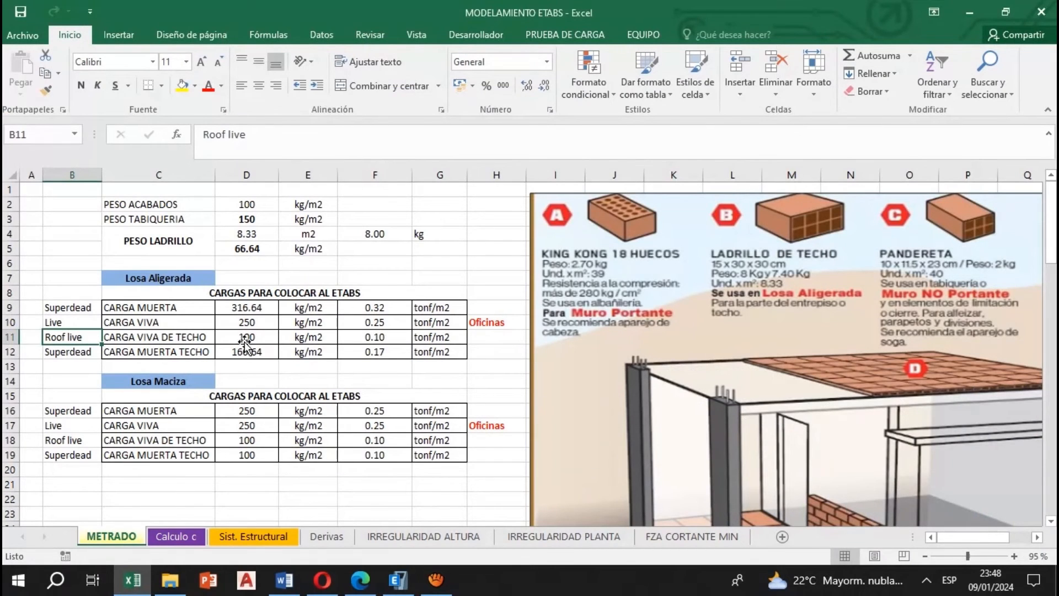
pyautogui.click(397, 579)
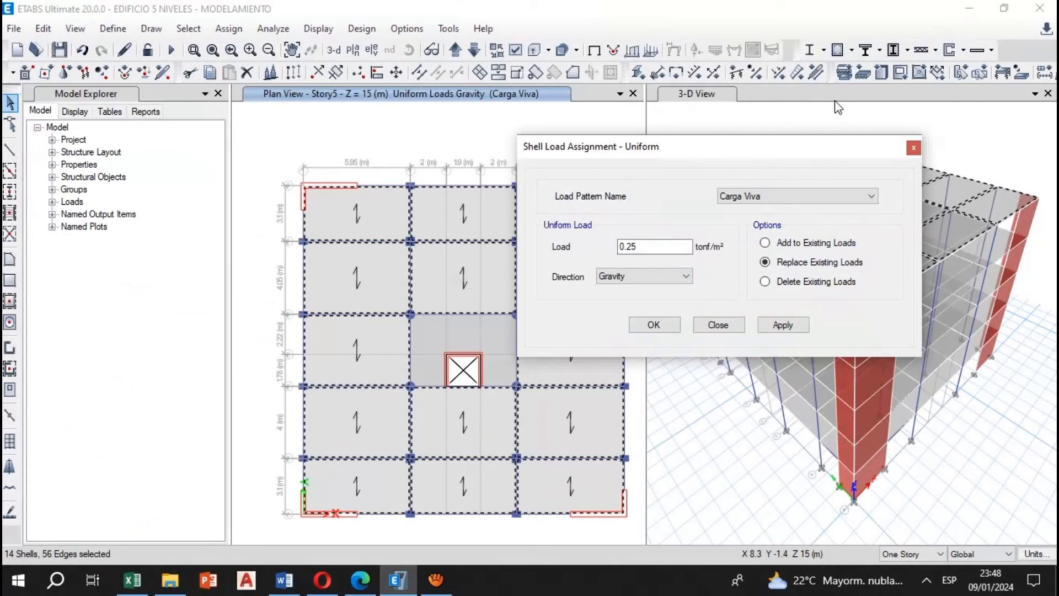
pyautogui.click(764, 196)
pyautogui.click(764, 241)
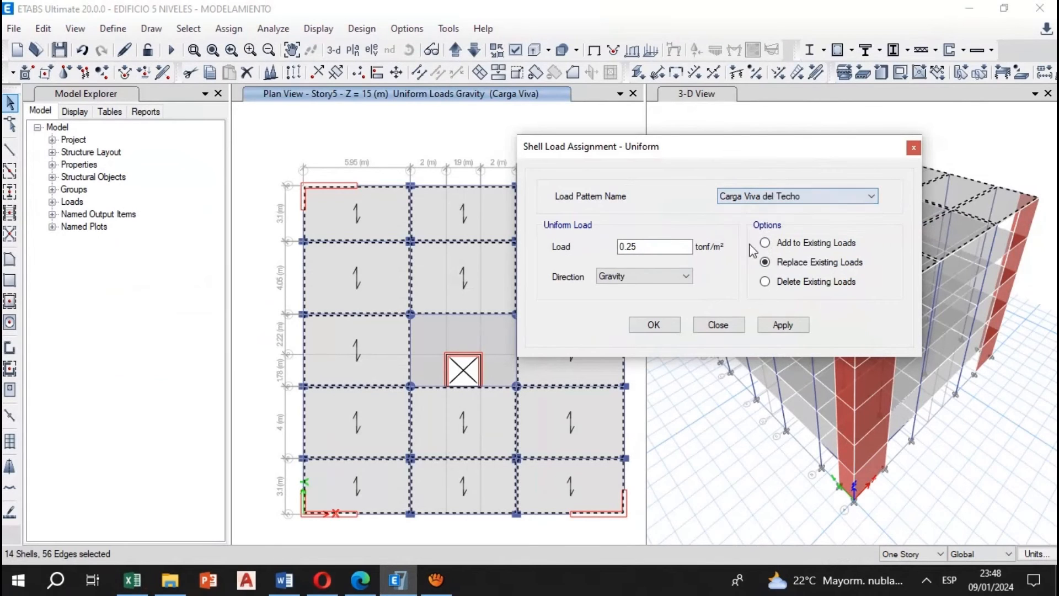
pyautogui.click(641, 248)
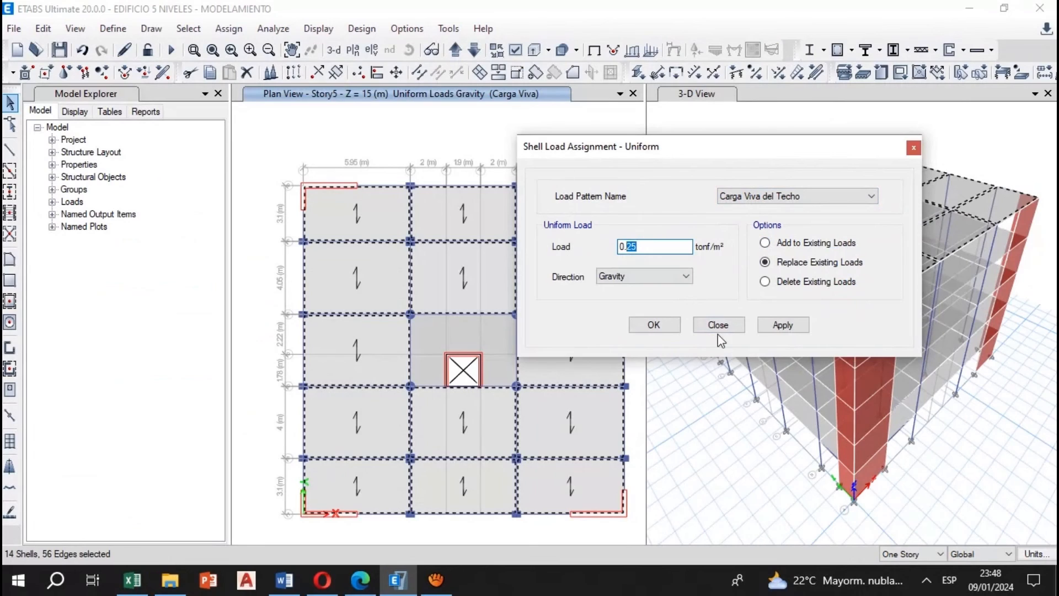
pyautogui.click(791, 328)
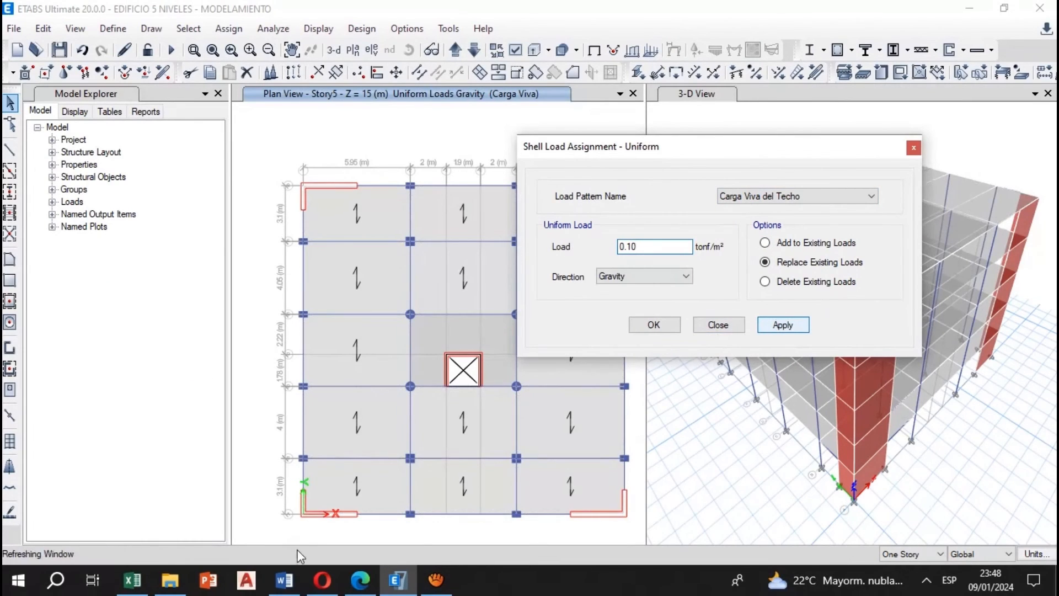
# Restore the previous selection of the Story5 ribbed panels, keeping the uniform shell load assignment open
pyautogui.click(199, 33)
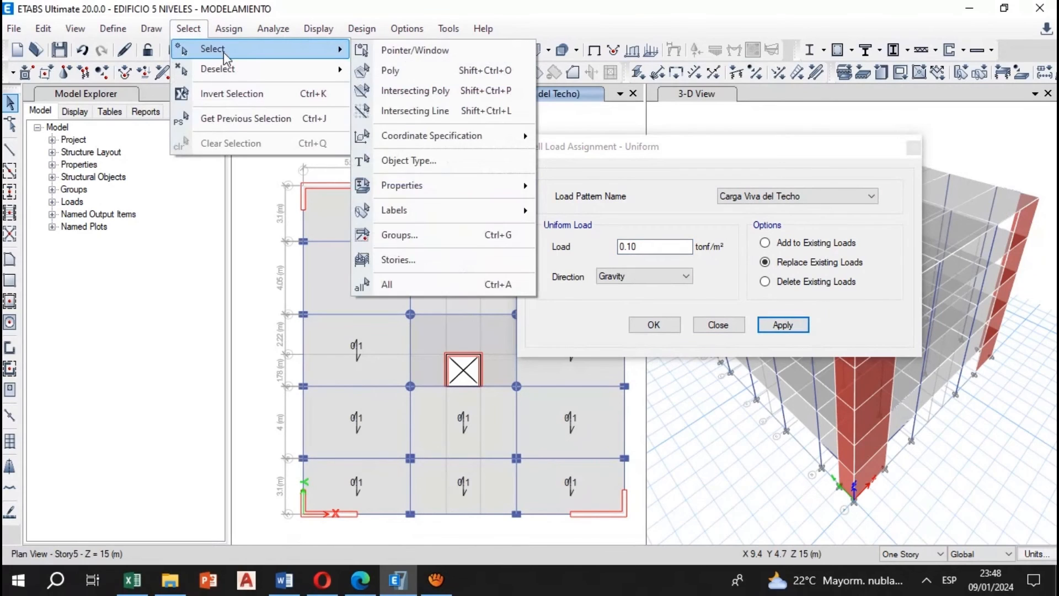
pyautogui.click(245, 126)
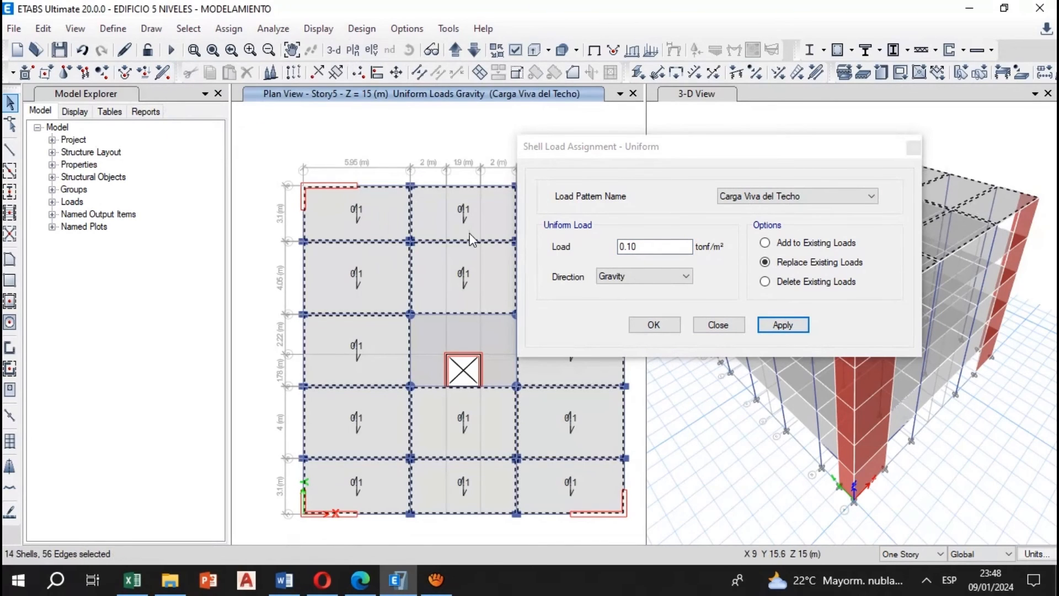
pyautogui.moveTo(606, 146); pyautogui.dragTo(370, 156)
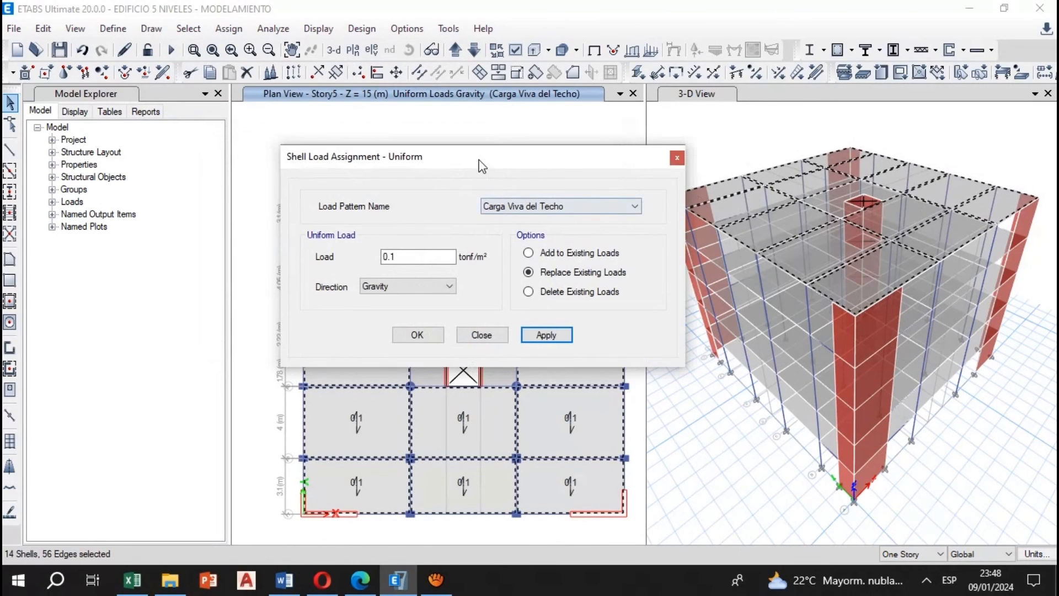
pyautogui.moveTo(480, 166); pyautogui.dragTo(620, 162)
# Assign the CARGA MUERTA TECHO value from Excel, 0.17 tonf/m² under Carga Muerta, as a uniform gravity load on the selected Story5 panels
pyautogui.click(133, 579)
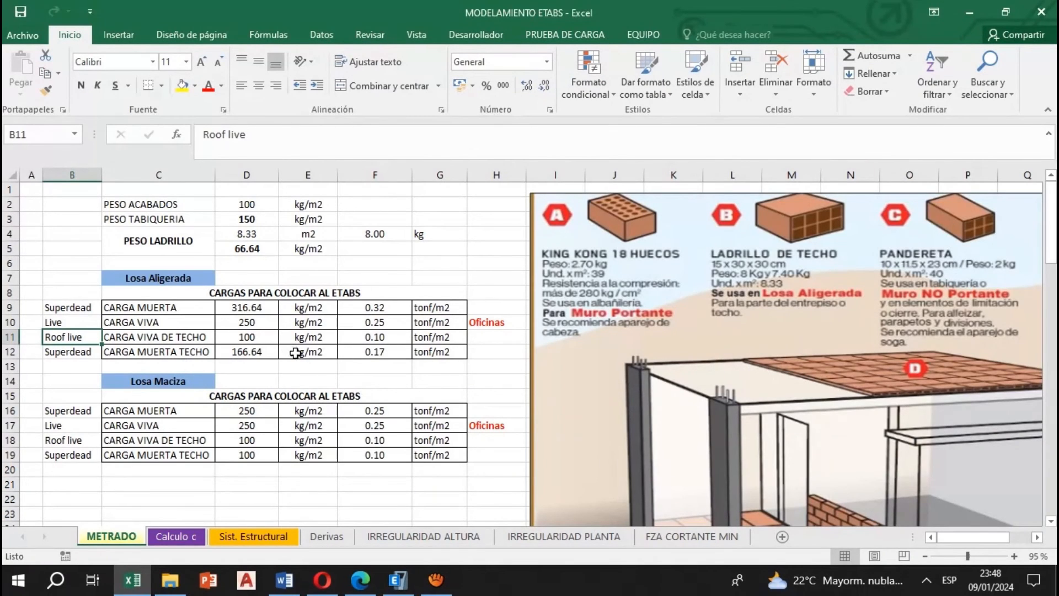
pyautogui.click(168, 353)
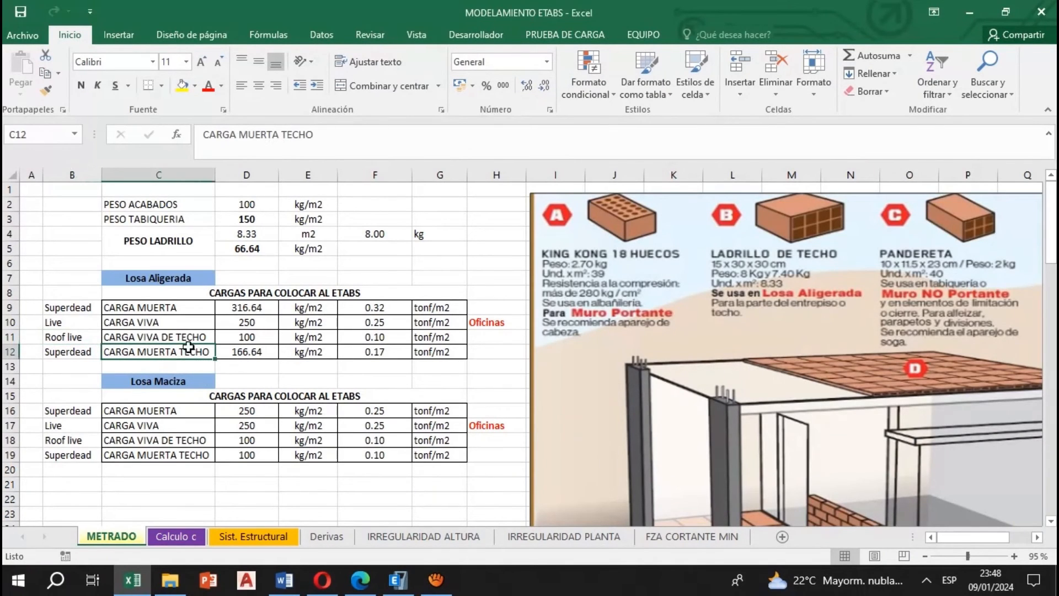
pyautogui.click(385, 354)
pyautogui.click(398, 579)
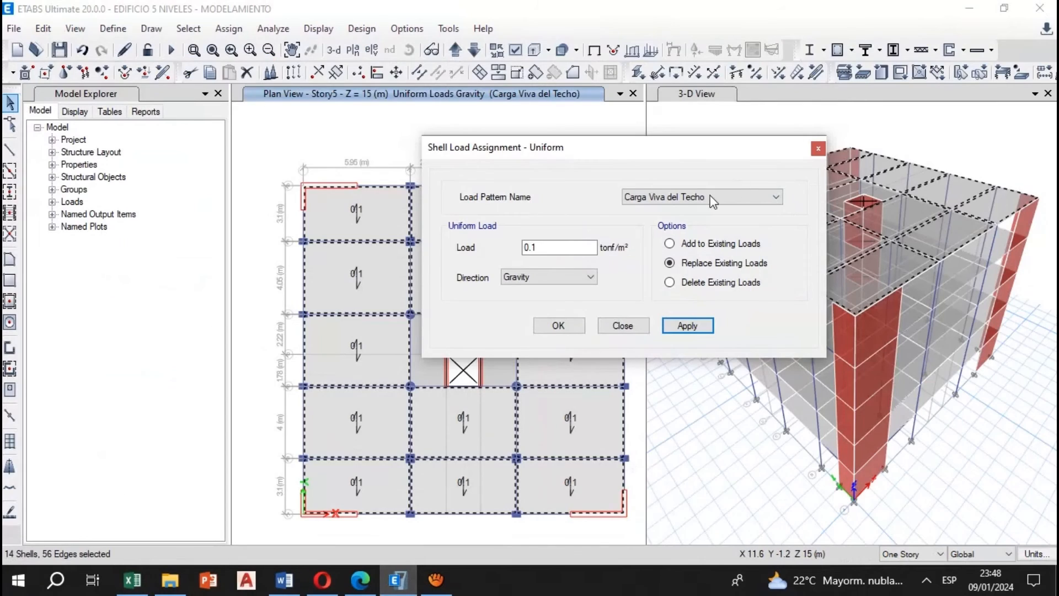
pyautogui.click(710, 197)
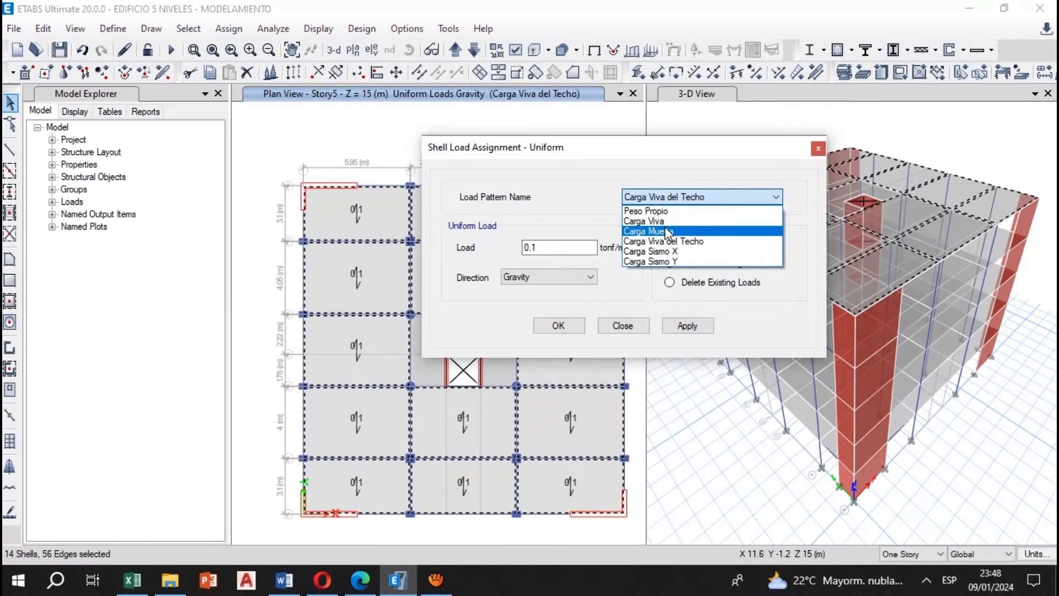
pyautogui.click(667, 232)
pyautogui.click(562, 247)
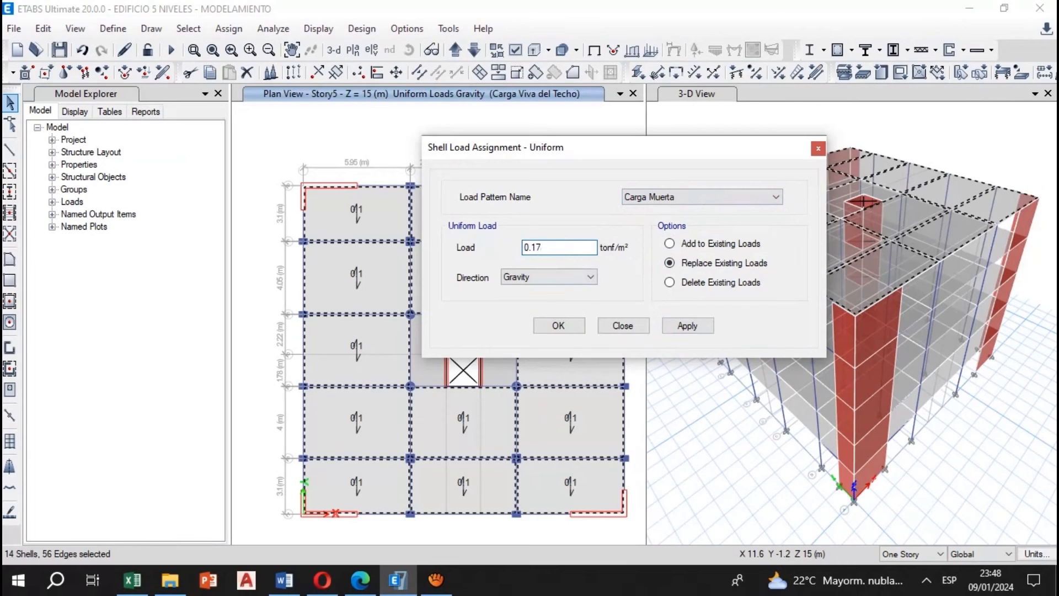
pyautogui.click(684, 325)
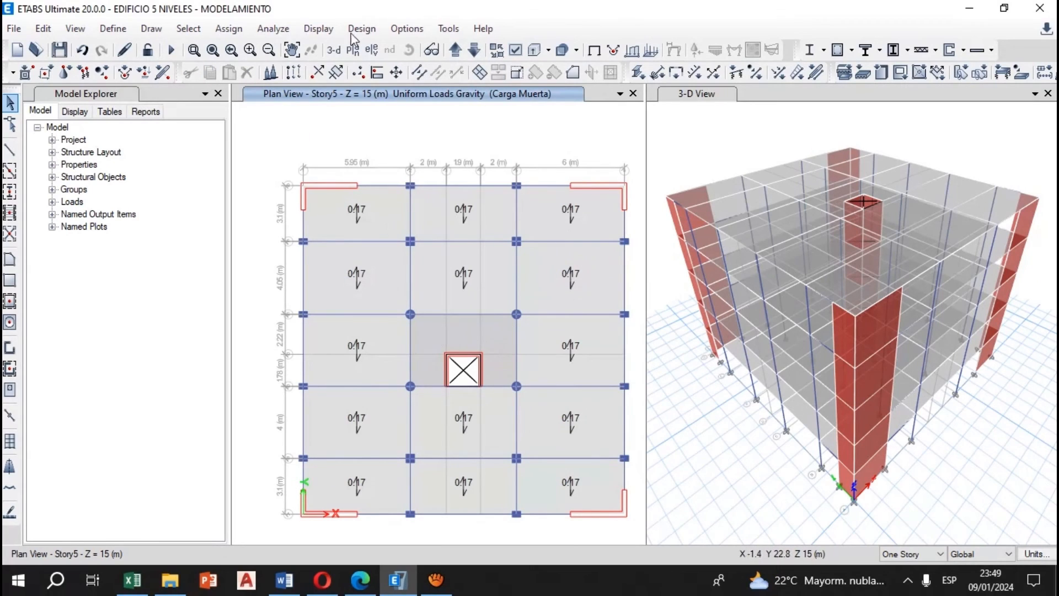
# Select the Story5 solid slab around the core and assign its Losa Maciza roof dead load from Excel, 0.1 tonf/m² under Carga Muerta, in gravity direction
pyautogui.click(456, 333)
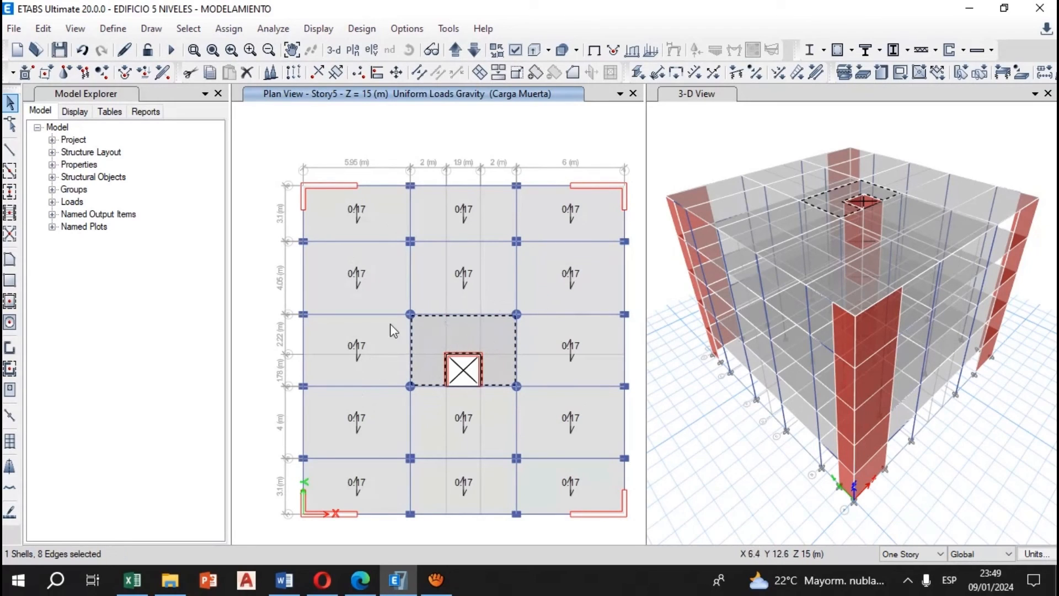
pyautogui.click(230, 29)
pyautogui.moveTo(297, 195)
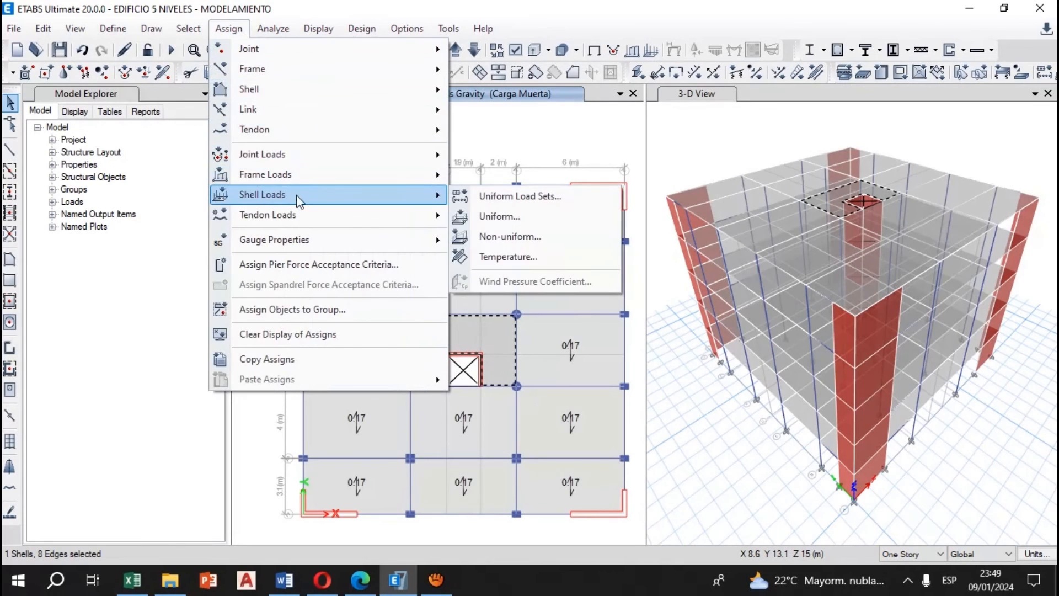
pyautogui.click(538, 219)
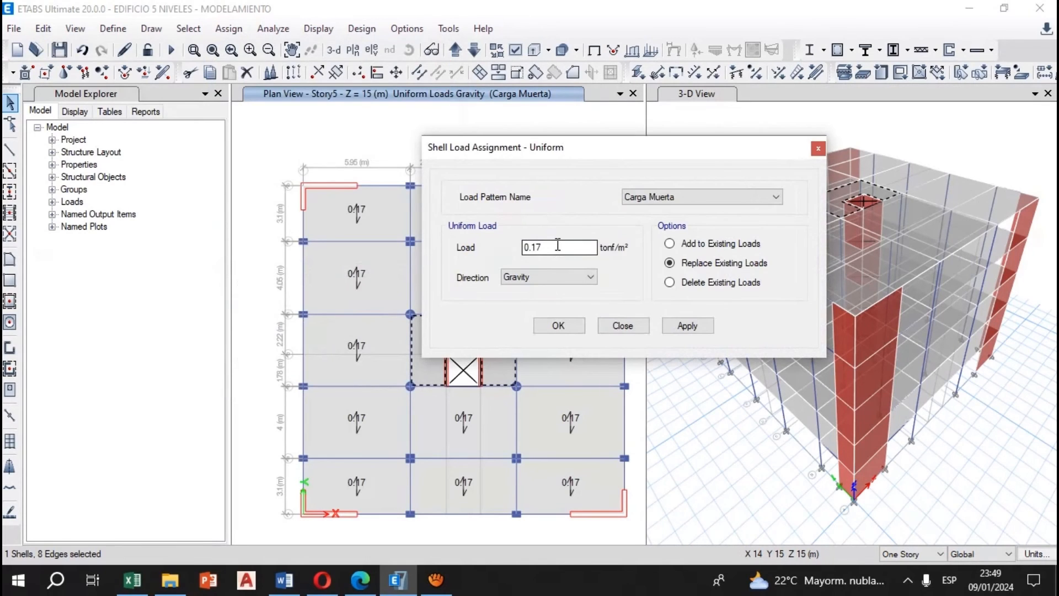
pyautogui.click(129, 585)
pyautogui.click(176, 443)
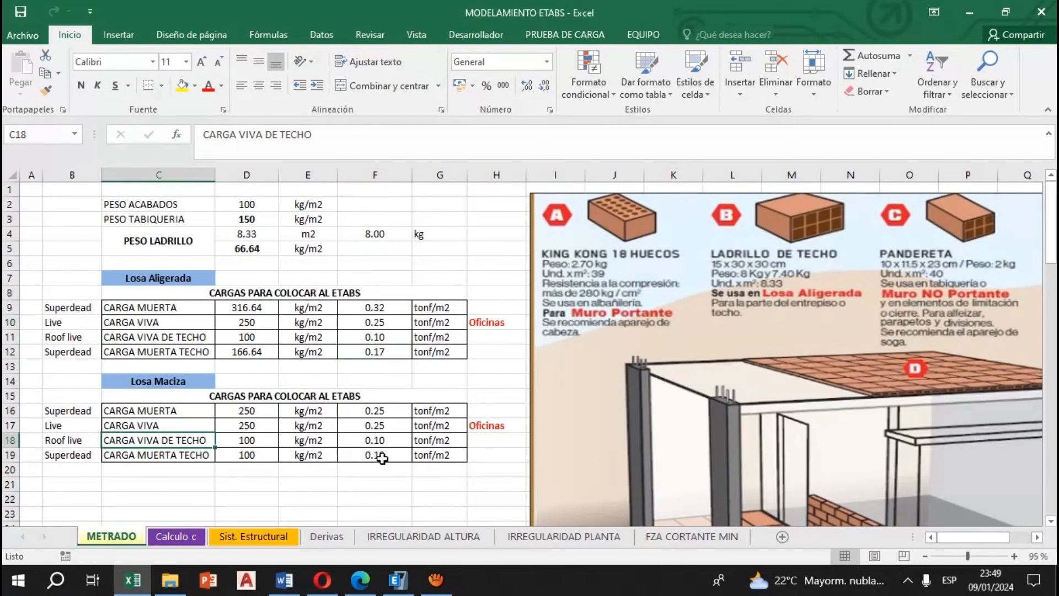
pyautogui.click(398, 579)
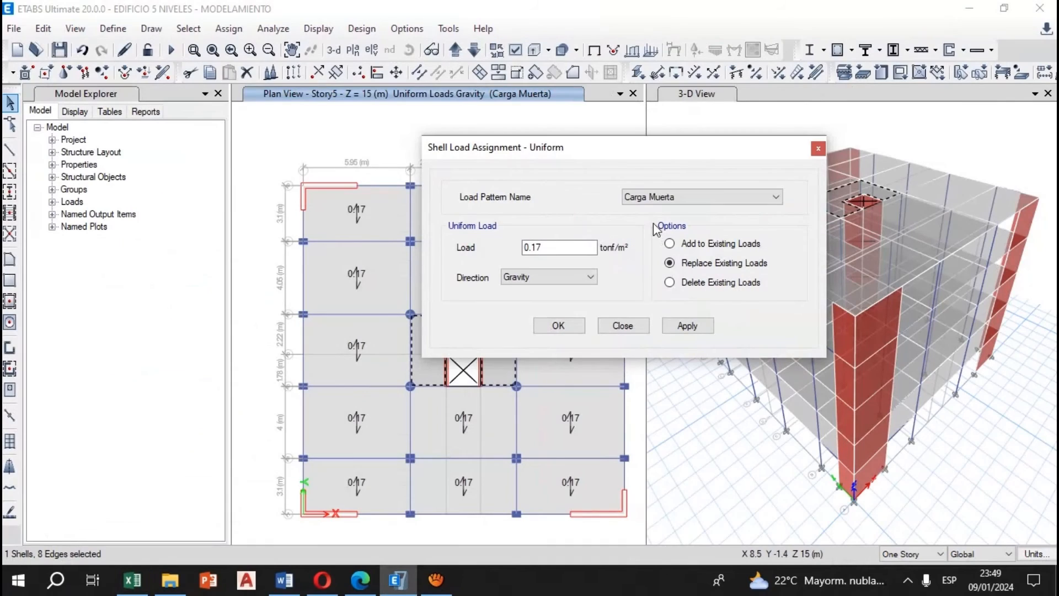
pyautogui.moveTo(550, 249); pyautogui.dragTo(538, 250)
pyautogui.press('BackSpace')
pyautogui.press('BackSpace')
pyautogui.click(669, 325)
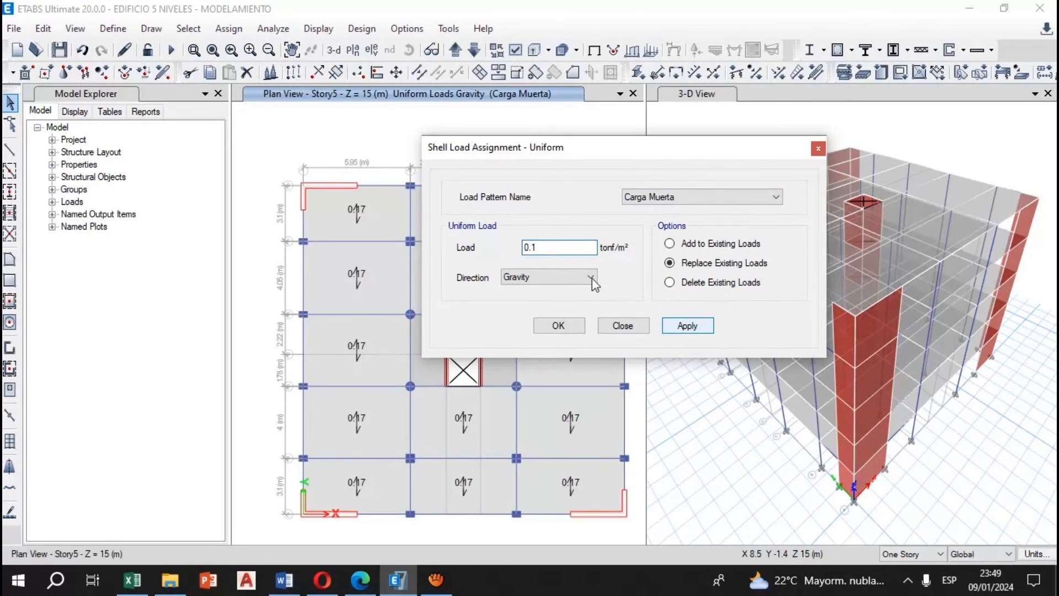
# Reselect the Story5 solid slab, assign 0.1 tonf/m² under Carga Viva del Techo as a uniform gravity load, and close the assignment
pyautogui.click(497, 335)
pyautogui.click(803, 198)
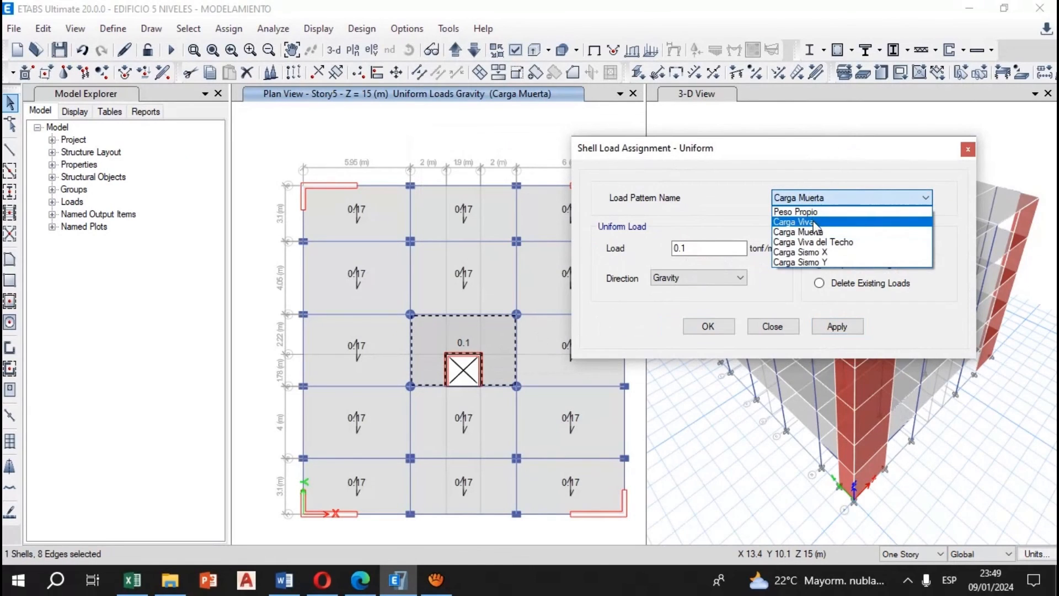
pyautogui.click(833, 242)
pyautogui.click(834, 327)
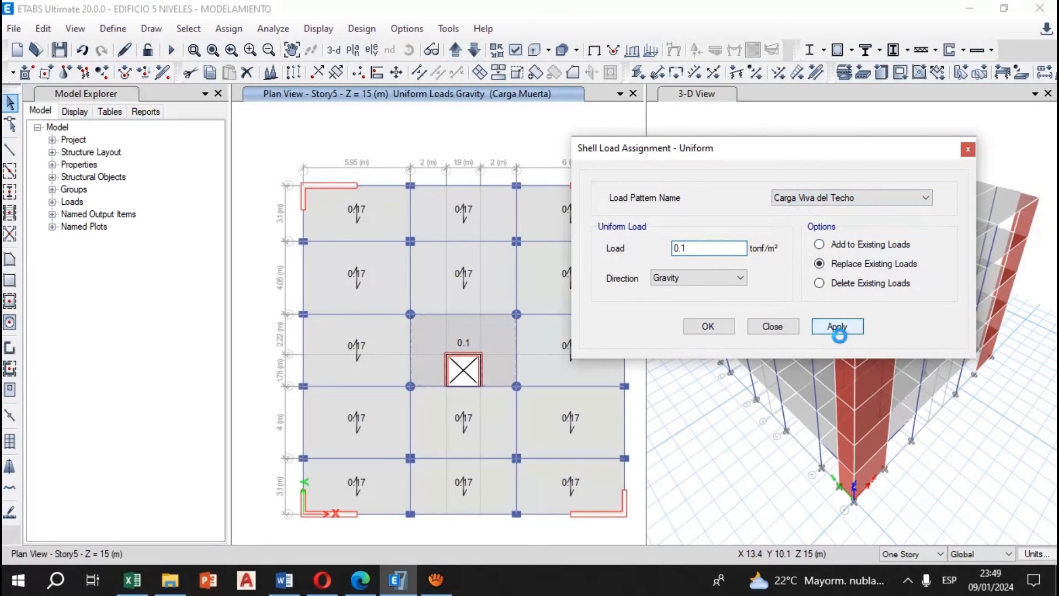
pyautogui.click(708, 326)
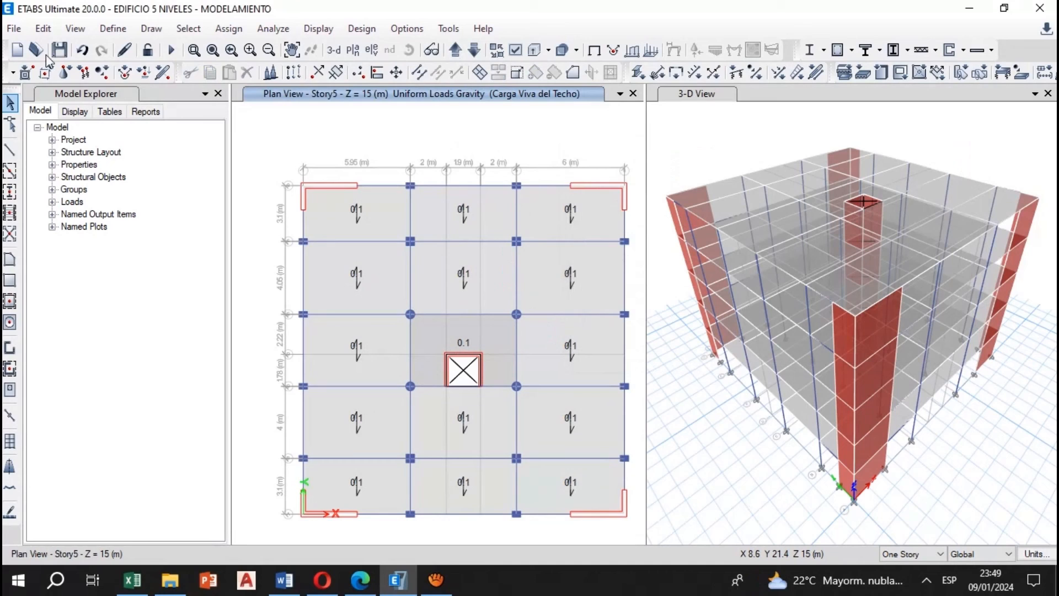
# Select all solid slabs in the building by the slab property Mac. 20 cm
pyautogui.click(188, 28)
pyautogui.moveTo(215, 48)
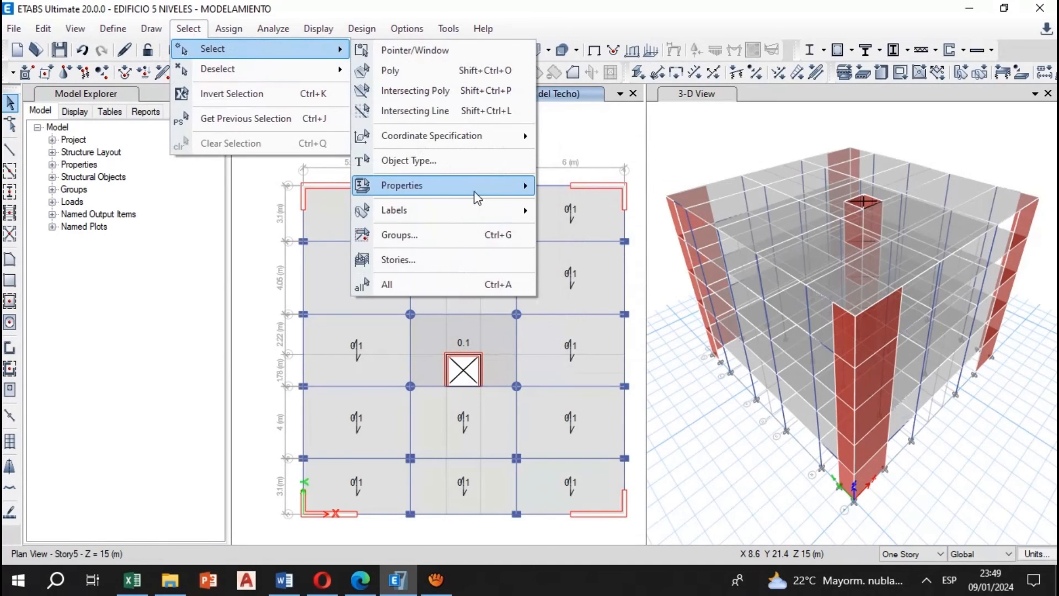
pyautogui.moveTo(477, 194)
pyautogui.click(634, 237)
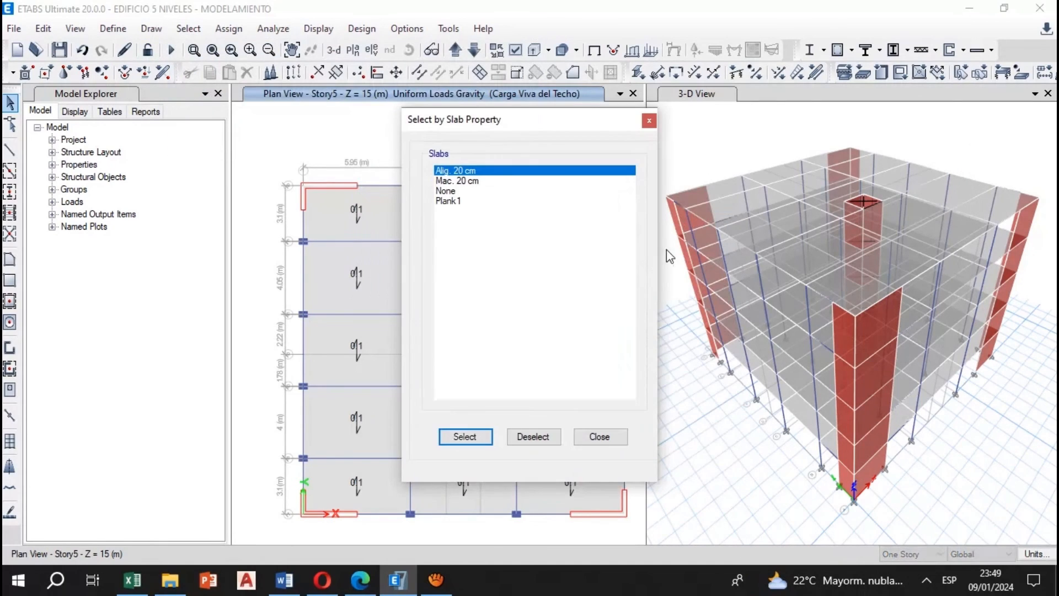
pyautogui.click(466, 200)
pyautogui.click(472, 183)
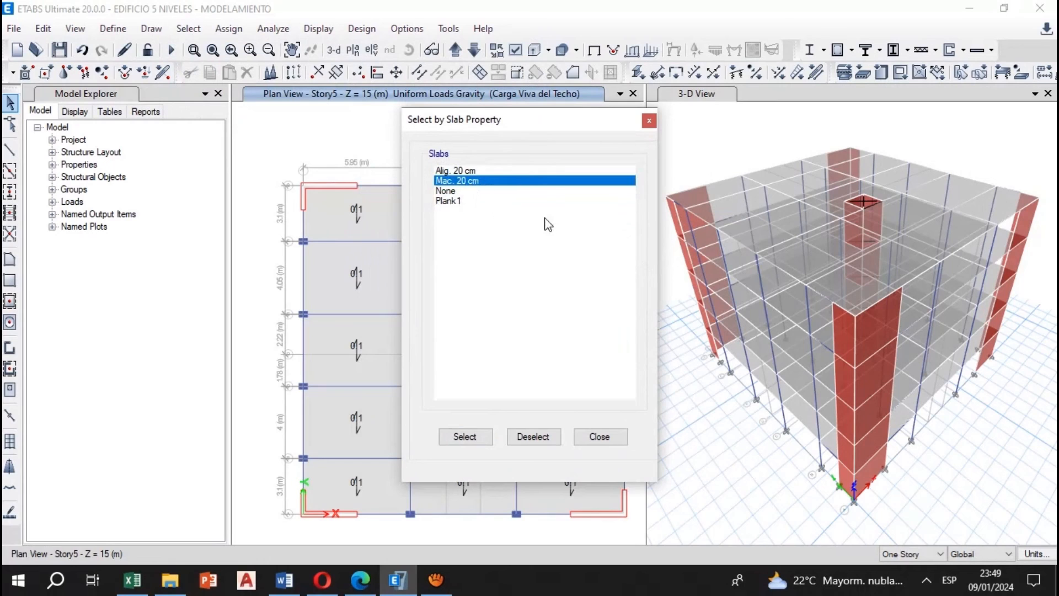
pyautogui.click(464, 436)
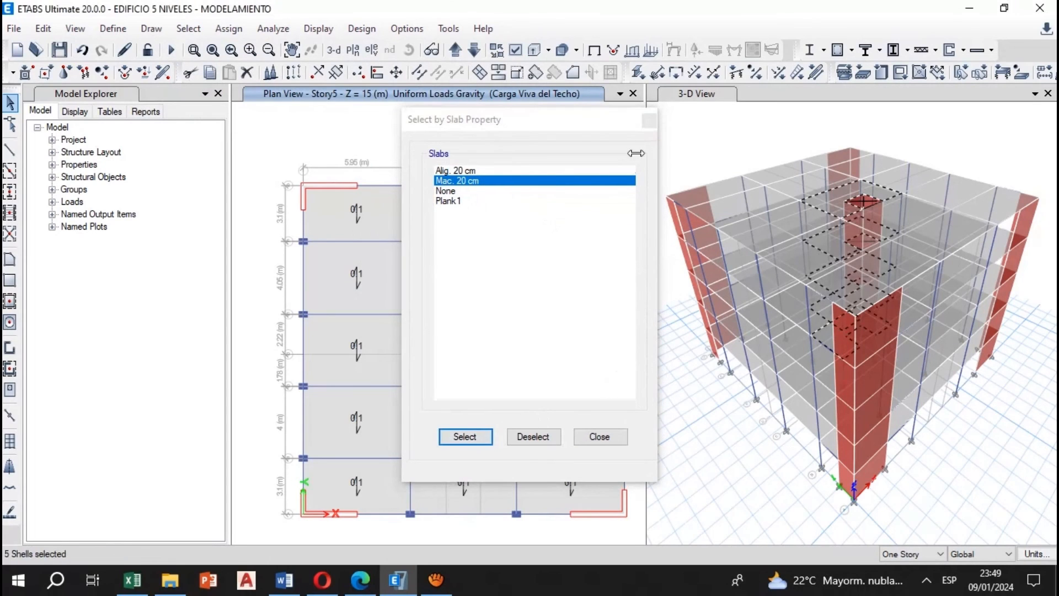
pyautogui.click(649, 121)
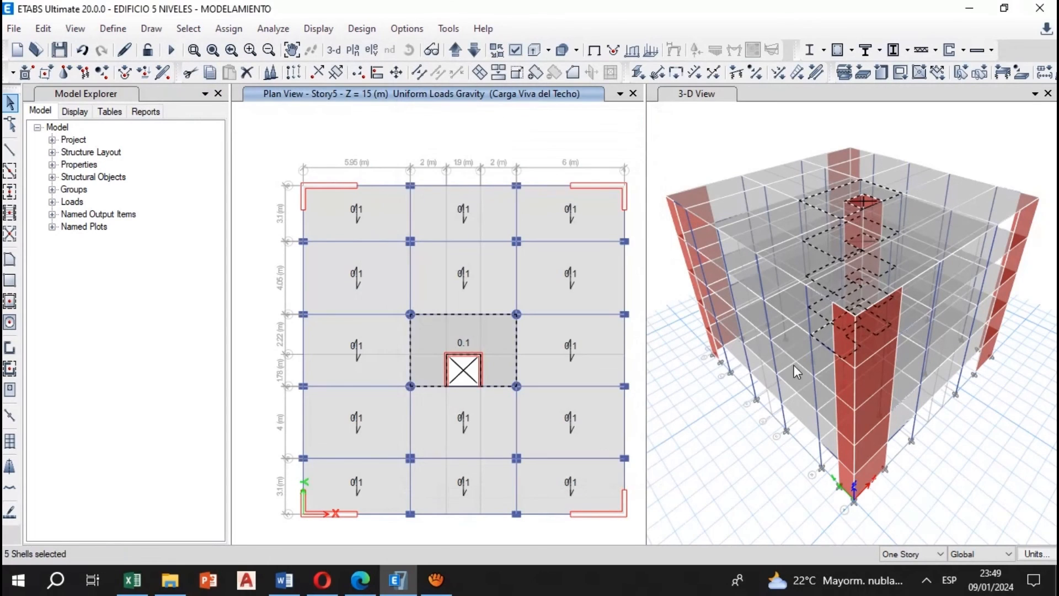
# Remove the Story5 solid slab from the selection and display the Story4 plan
pyautogui.scroll(-3, 794, 369)
pyautogui.scroll(2, 797, 375)
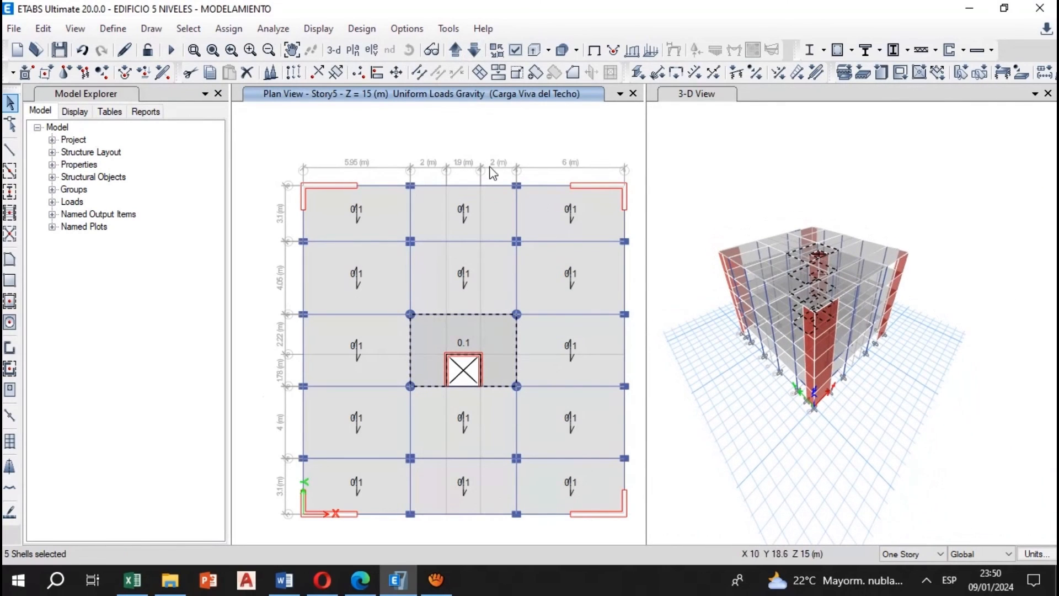
pyautogui.click(499, 341)
pyautogui.click(474, 50)
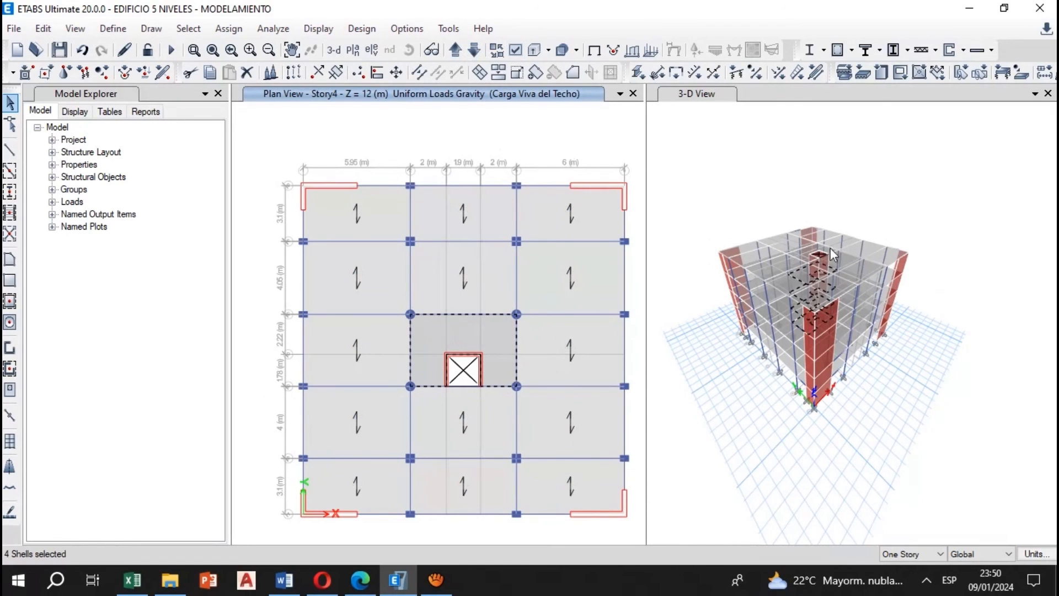
pyautogui.scroll(5, 813, 343)
pyautogui.scroll(-5, 814, 345)
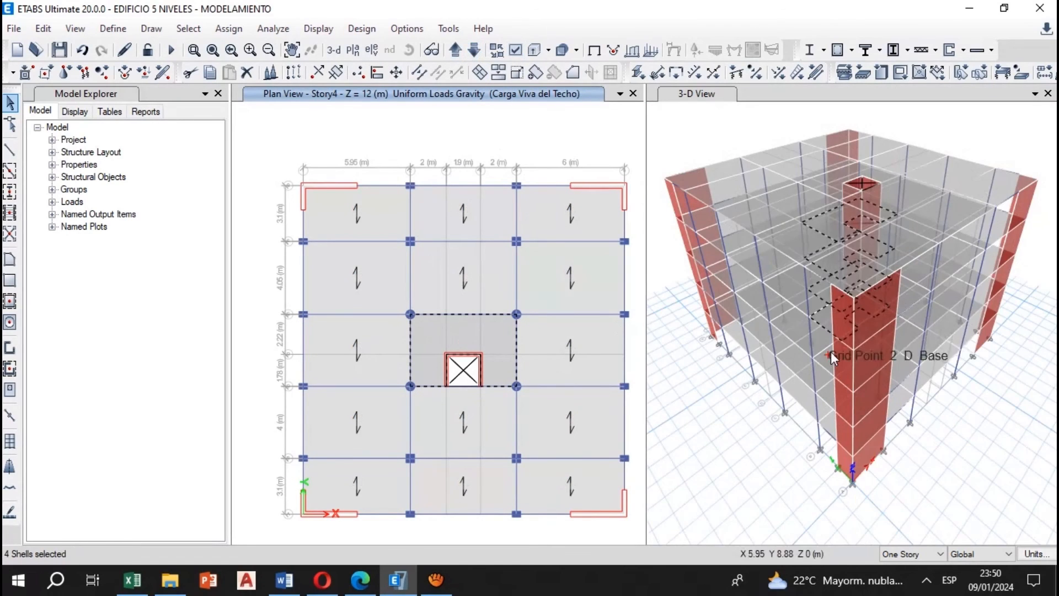
# Assign the Losa Maciza CARGA MUERTA value from Excel, 0.25 tonf/m² under Carga Muerta, as a uniform gravity load on the selected lower-story solid slabs
pyautogui.click(227, 31)
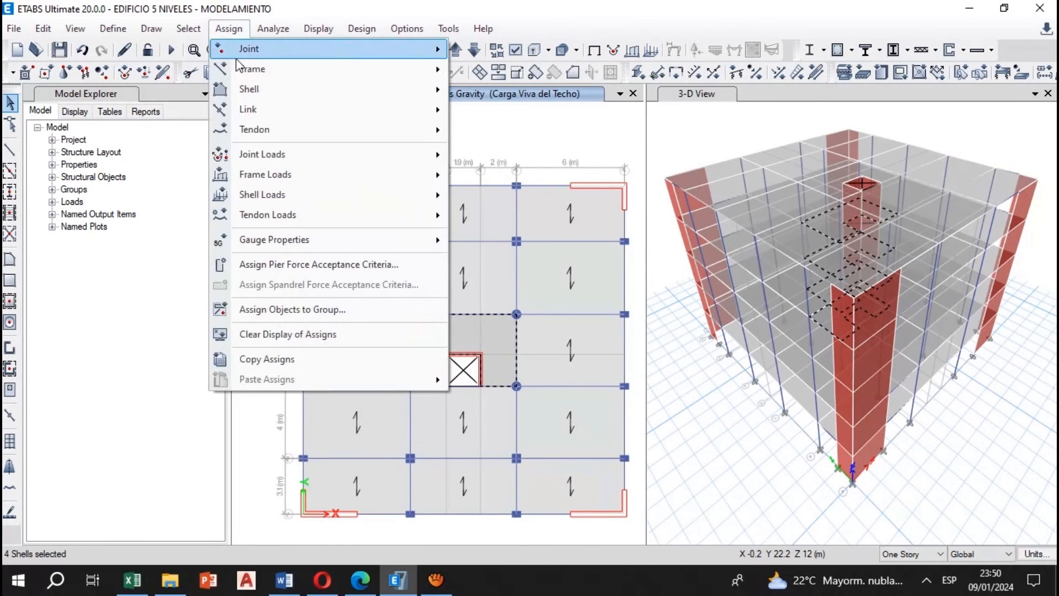
pyautogui.moveTo(334, 204)
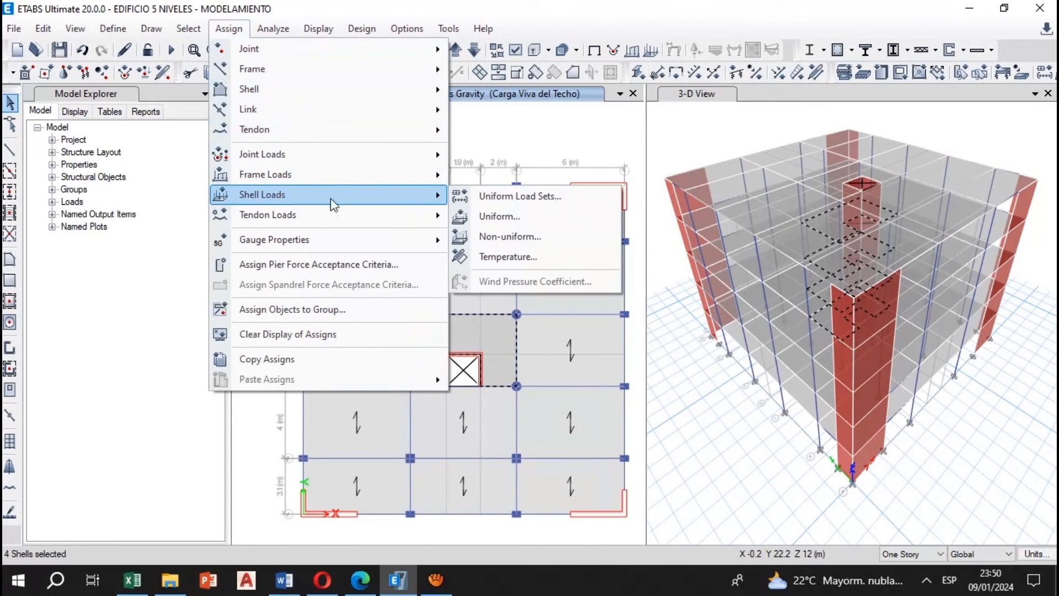
pyautogui.click(490, 215)
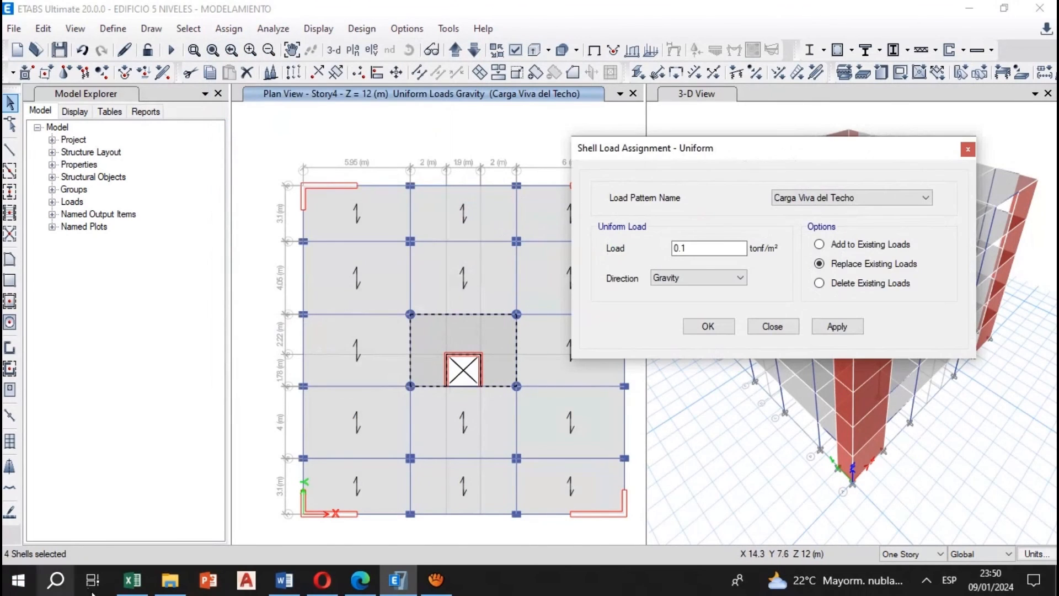
pyautogui.click(133, 579)
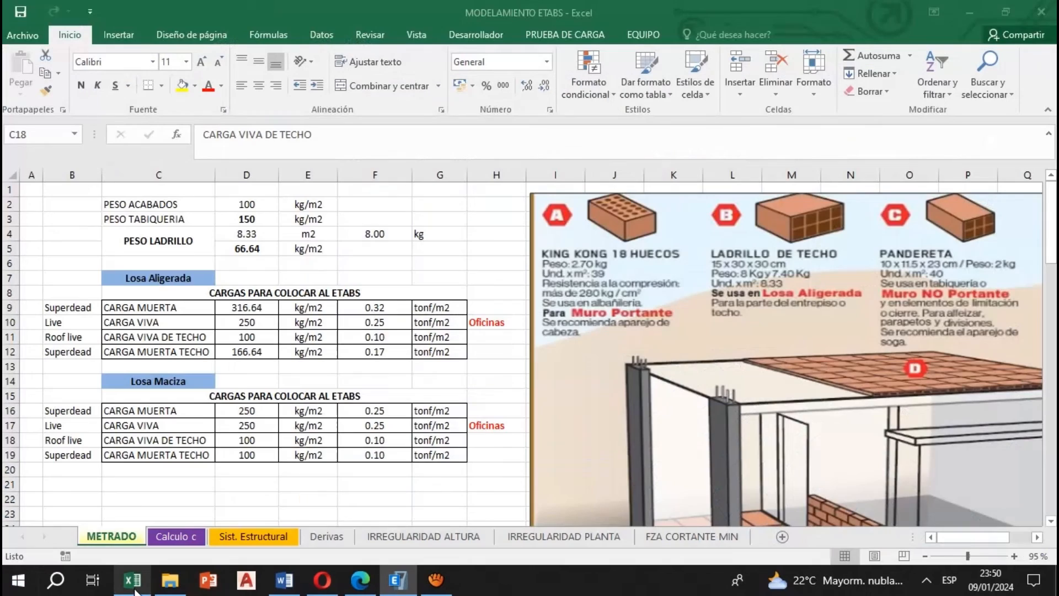
pyautogui.click(353, 412)
pyautogui.click(386, 424)
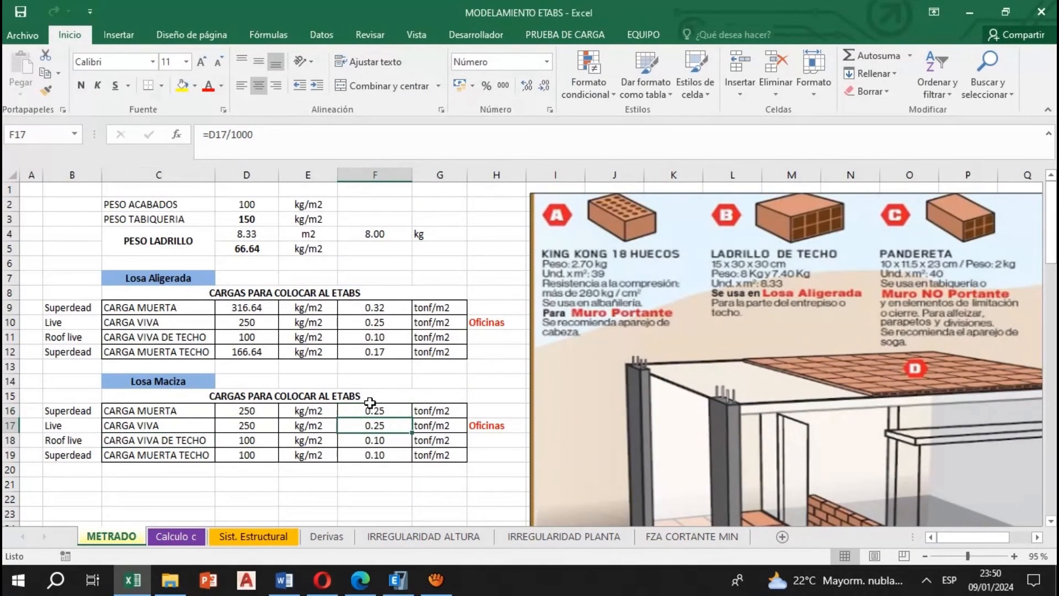
pyautogui.click(397, 579)
pyautogui.click(831, 198)
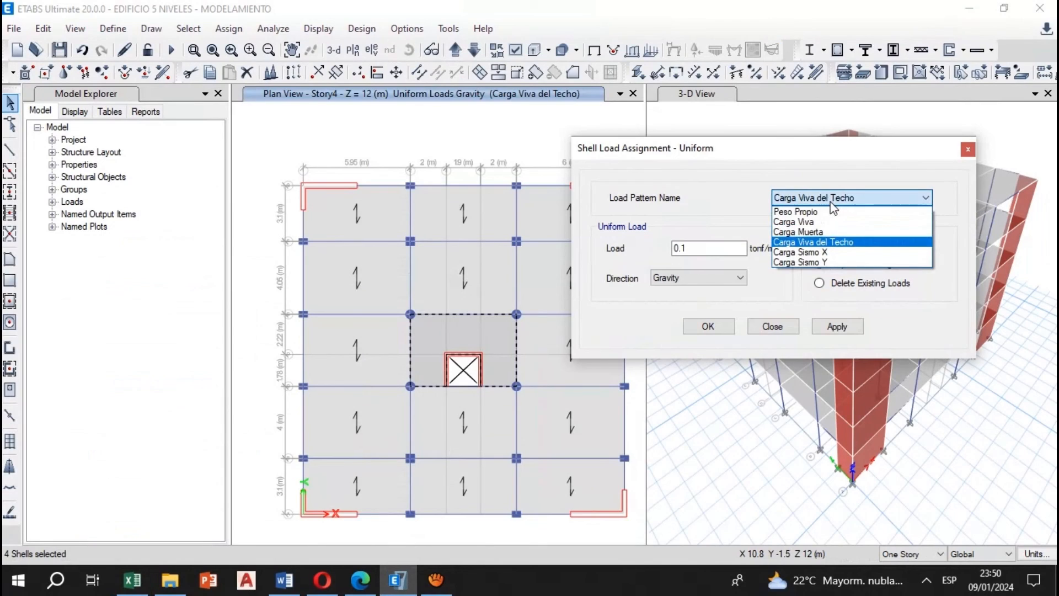
pyautogui.click(819, 232)
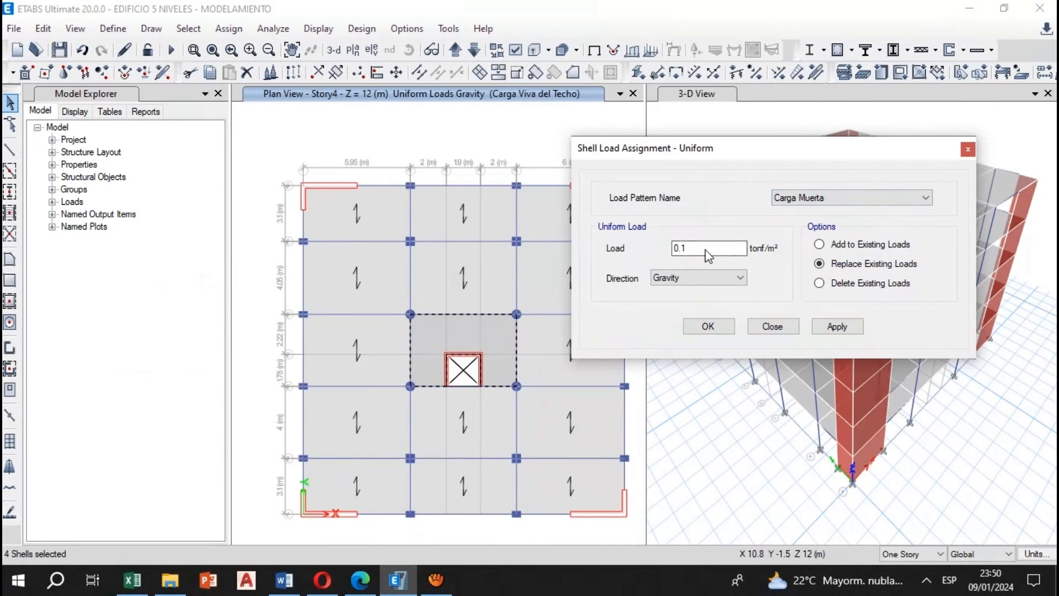
pyautogui.click(837, 326)
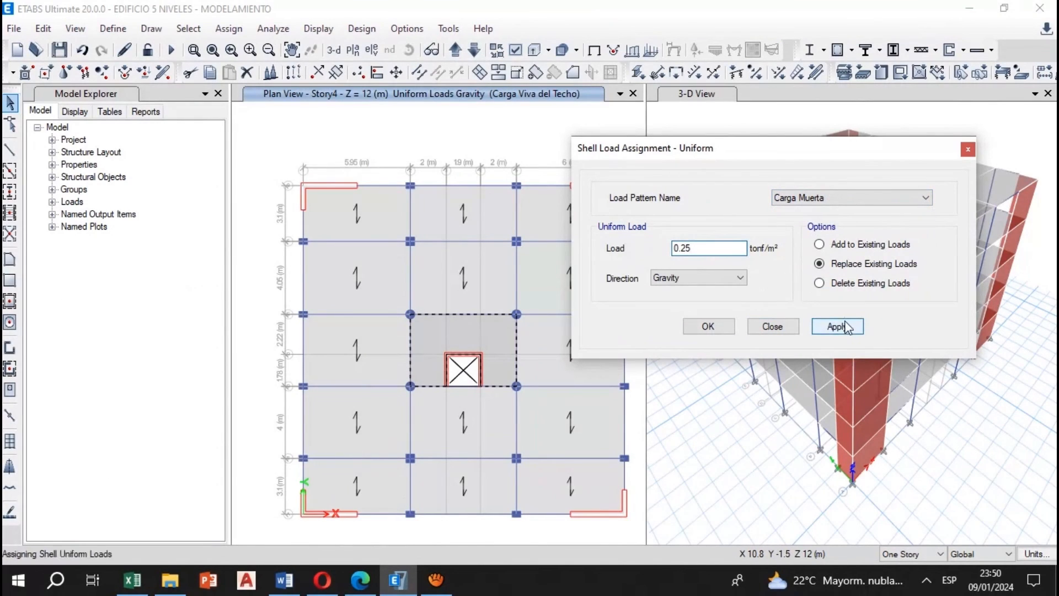
# Restore the previous solid slab selection and assign 0.25 tonf/m² under Carga Viva as a uniform gravity load, then close the assignment
pyautogui.click(191, 34)
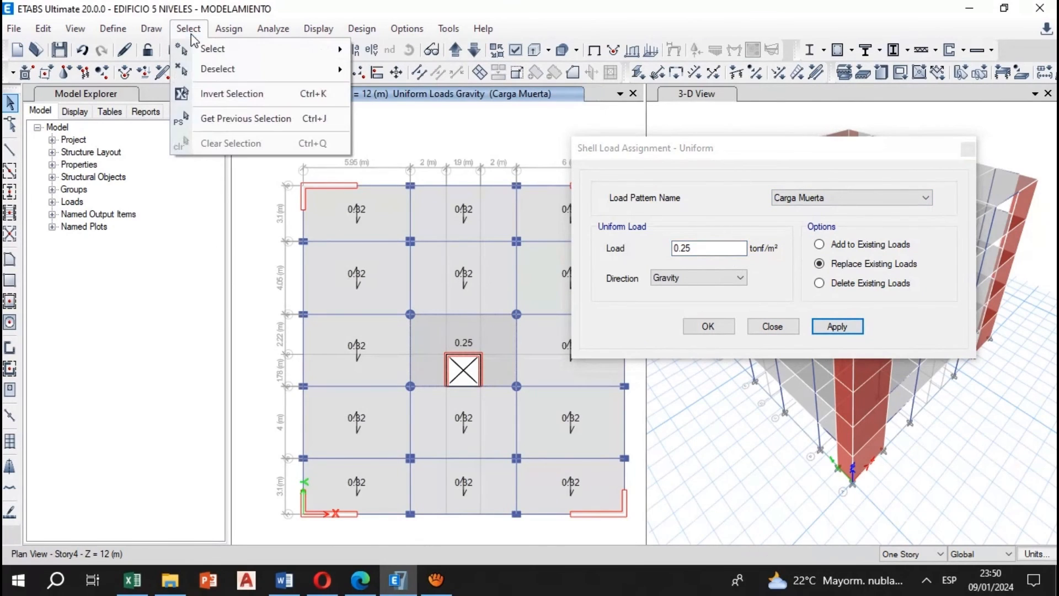
pyautogui.click(245, 119)
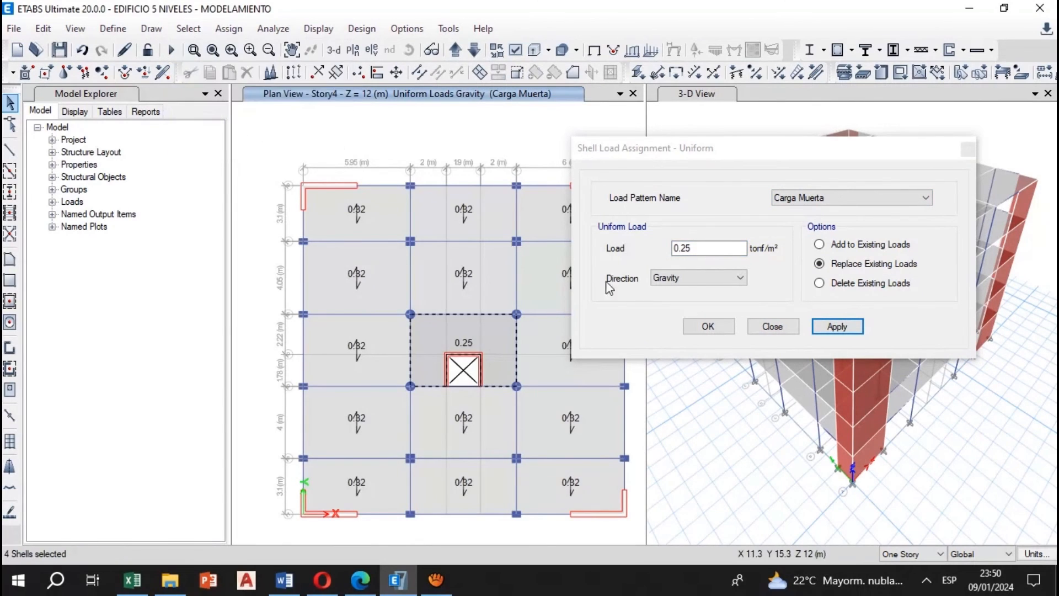
pyautogui.click(826, 200)
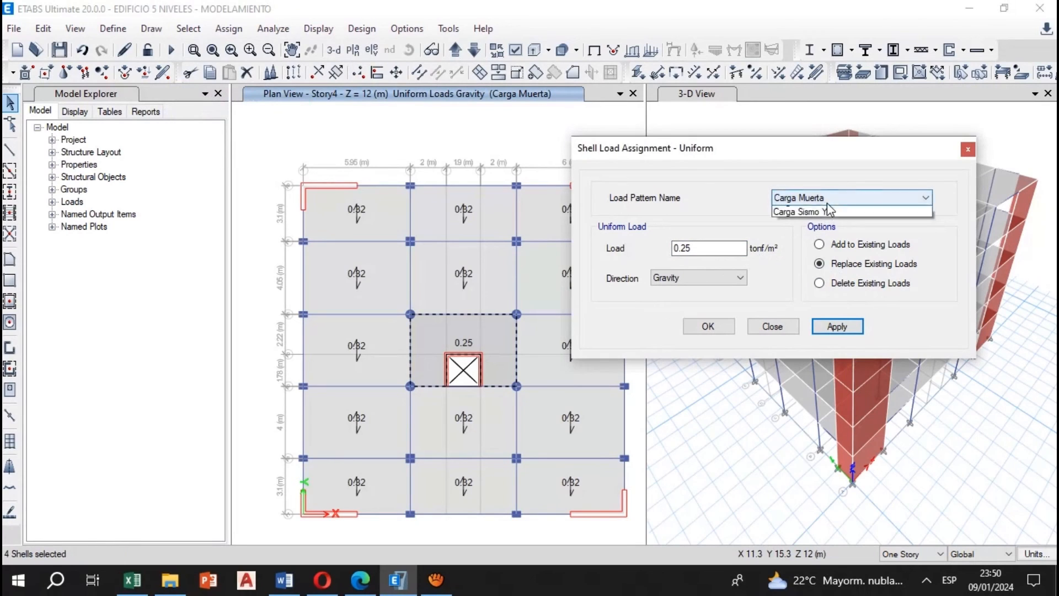
pyautogui.click(794, 223)
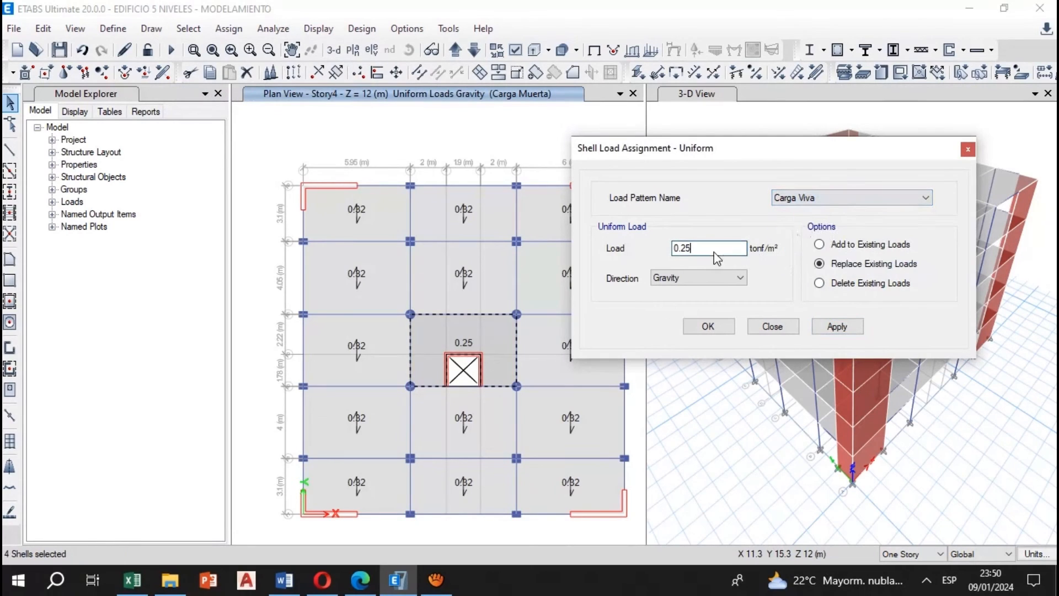
pyautogui.click(838, 327)
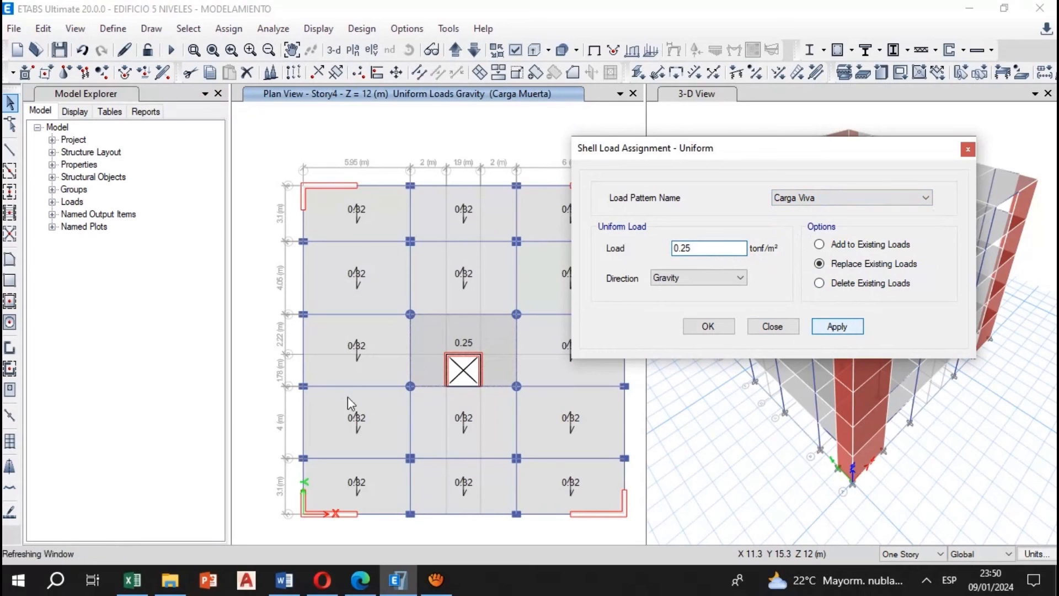
pyautogui.click(708, 326)
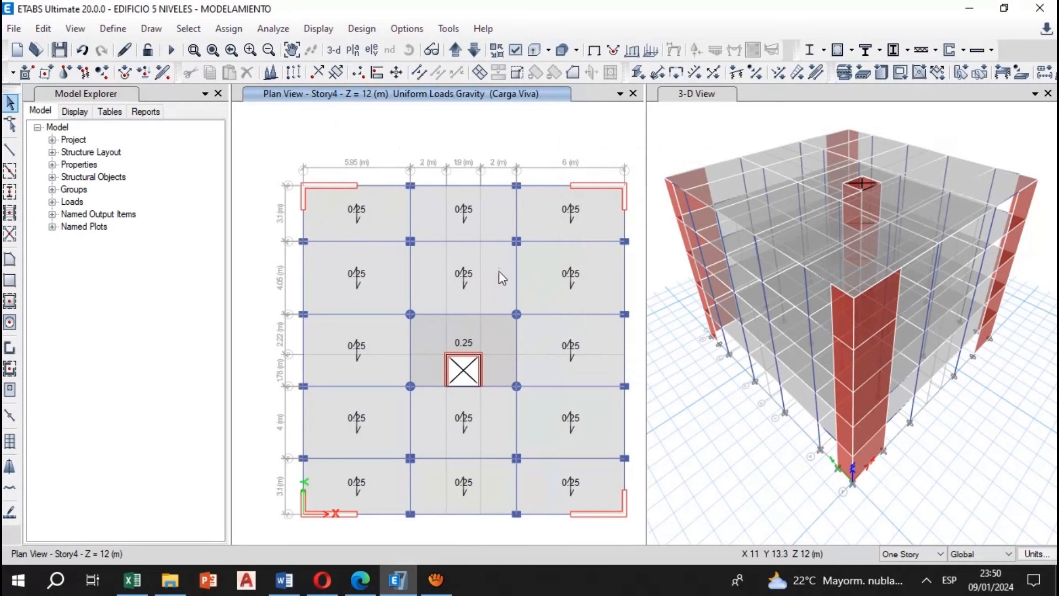
# Check the dead and live uniform loads assigned to the ribbed slab panel just above the core on Story4
pyautogui.rightClick(522, 287)
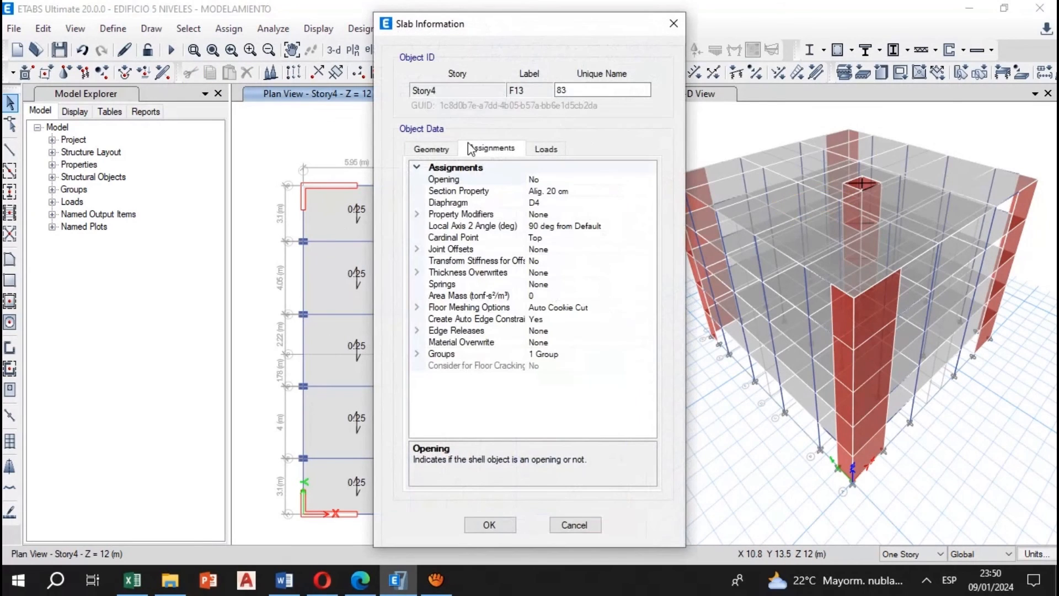
pyautogui.click(545, 149)
pyautogui.click(553, 180)
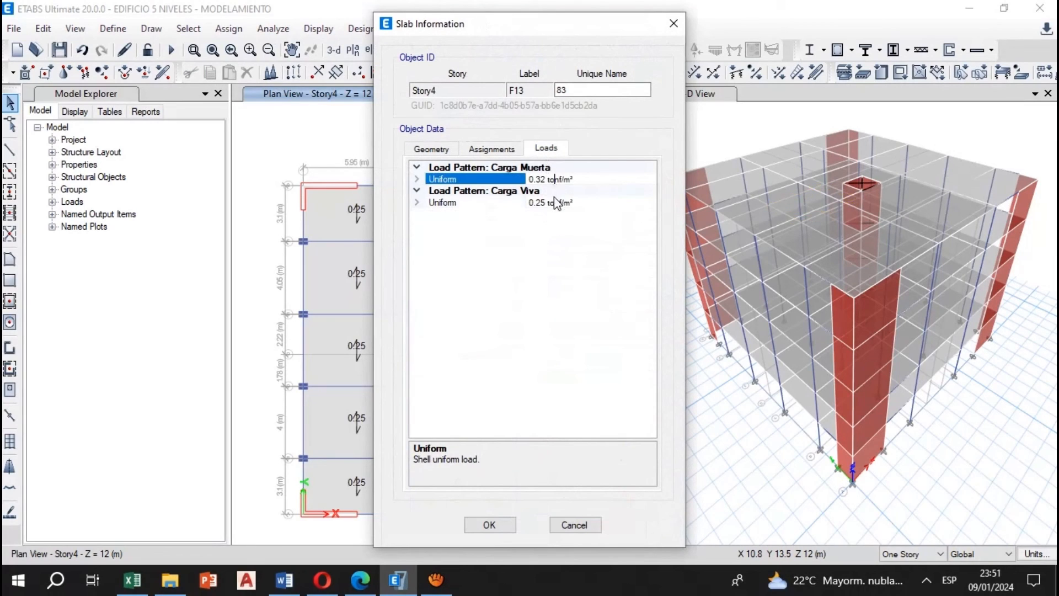
pyautogui.click(555, 202)
pyautogui.click(548, 178)
pyautogui.click(554, 203)
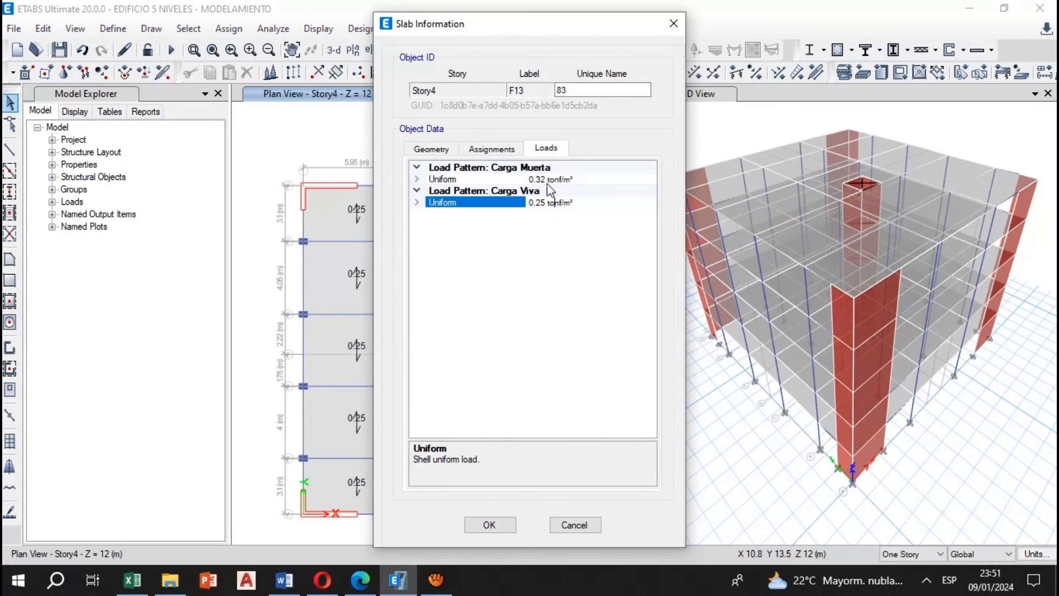
pyautogui.click(549, 179)
pyautogui.click(554, 202)
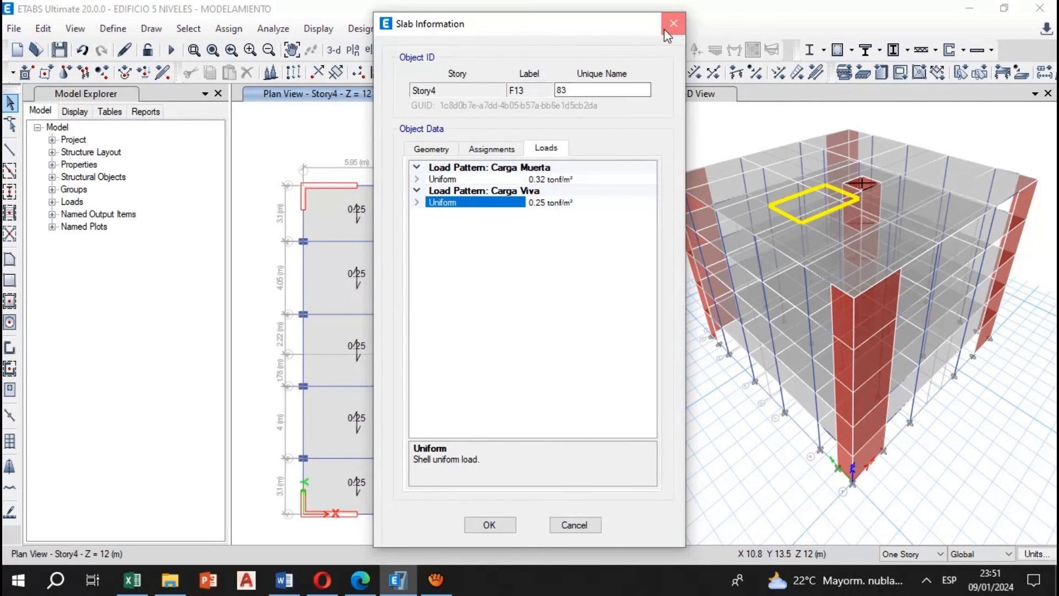
pyautogui.click(673, 23)
# Check the uniform loads assigned to the solid slab around the core on Story4 and on Story5
pyautogui.rightClick(499, 339)
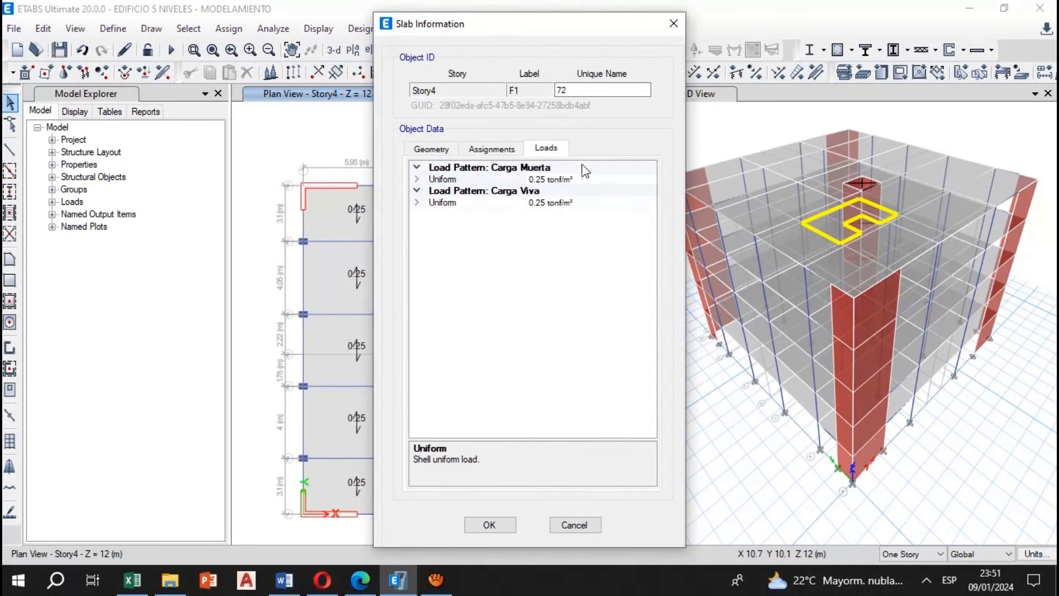
pyautogui.click(673, 23)
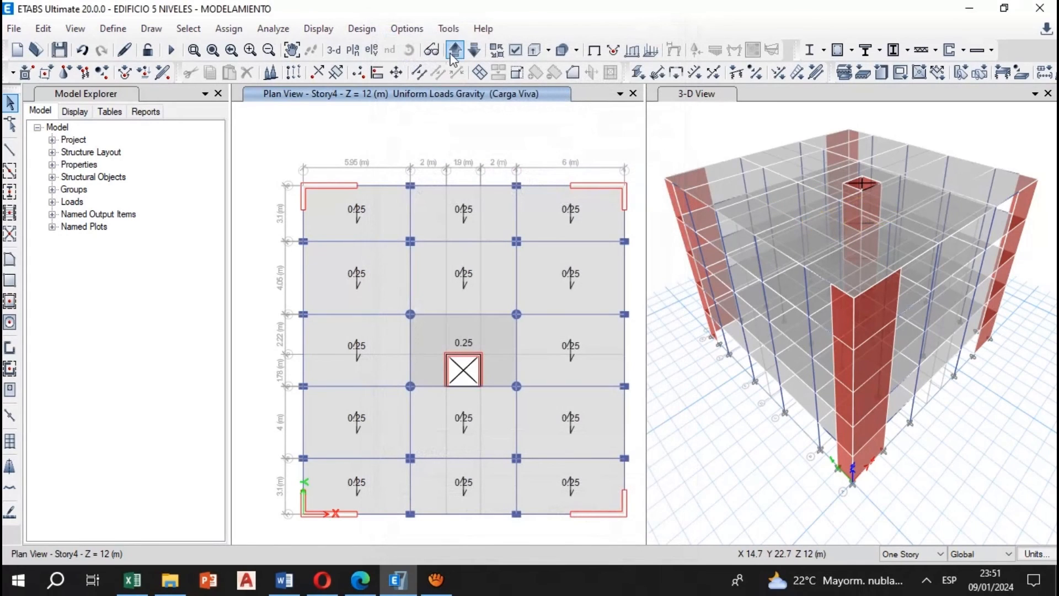
pyautogui.rightClick(483, 336)
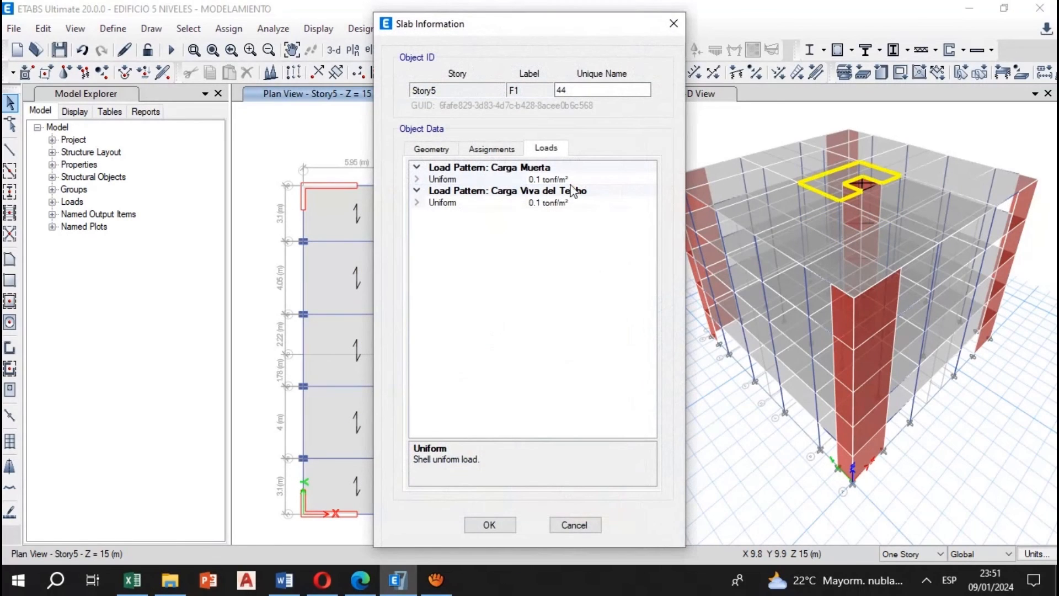
pyautogui.click(673, 23)
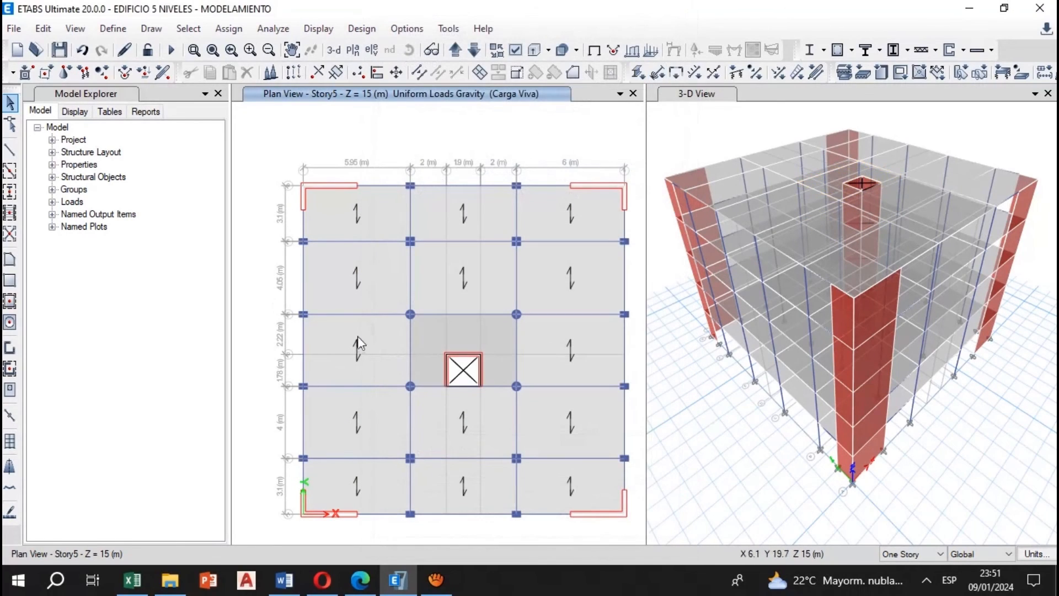